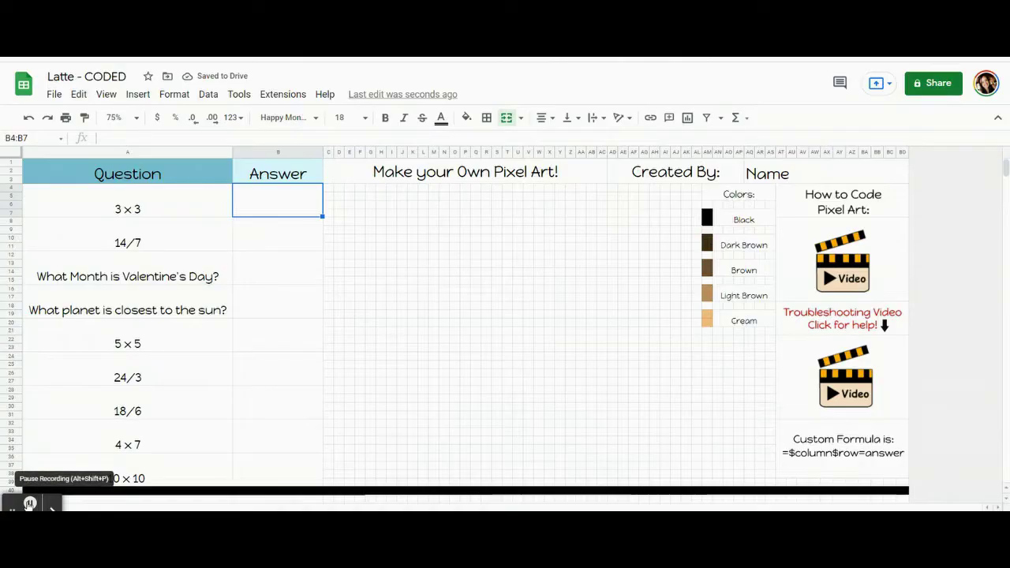
Step: Fill in the first five answers on the coded sheet: 9, 2, February, Mercury and 25
text(9)
key(Return)
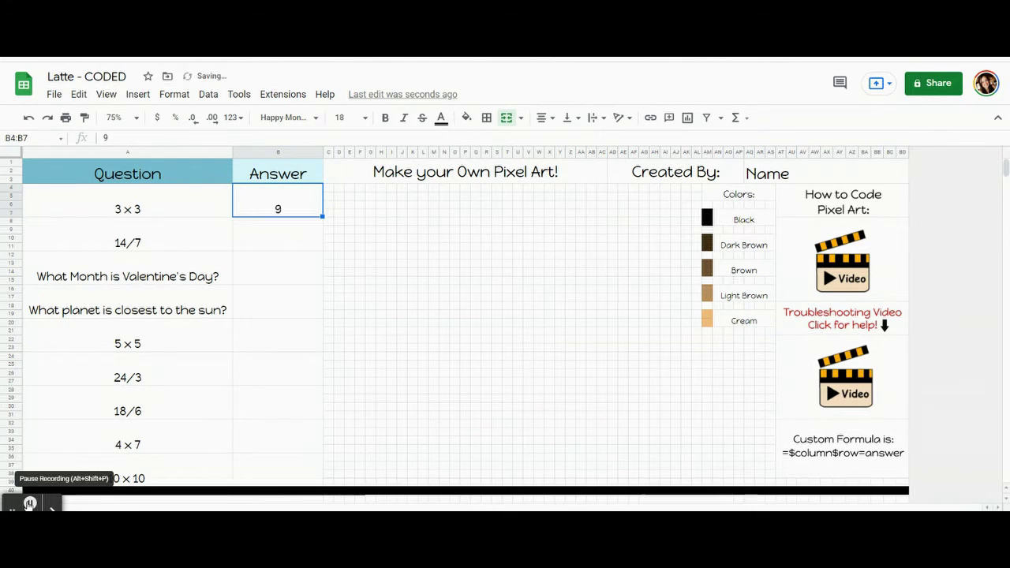
text(2)
key(Return)
text(February)
key(Return)
text(Mercury)
key(Return)
text(25)
key(Return)
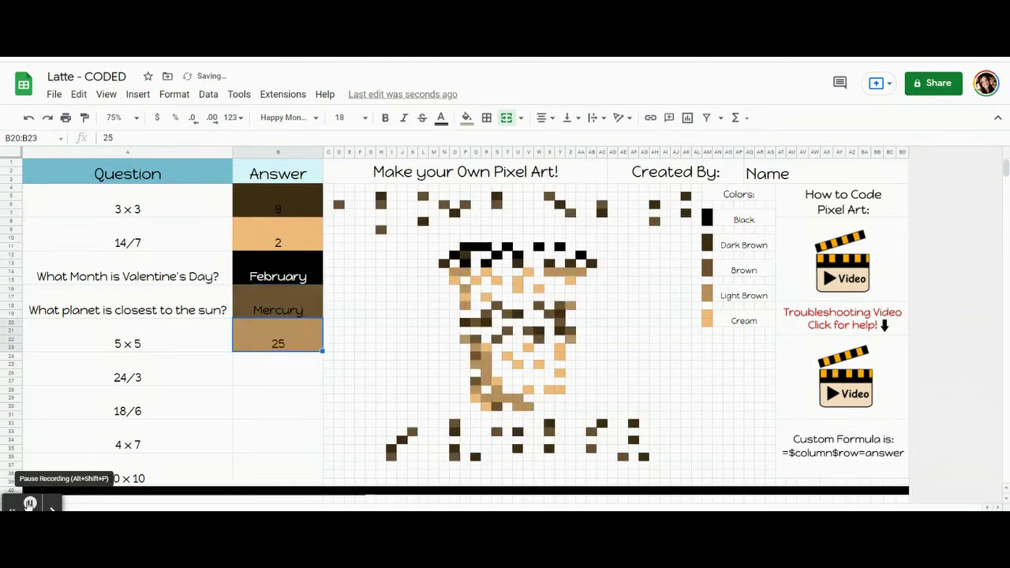
Step: Fill in the remaining four answers, 8, 3, 28 and 100, to complete the coded latte picture
text(8)
key(Return)
text(3)
key(Return)
text(28)
key(Return)
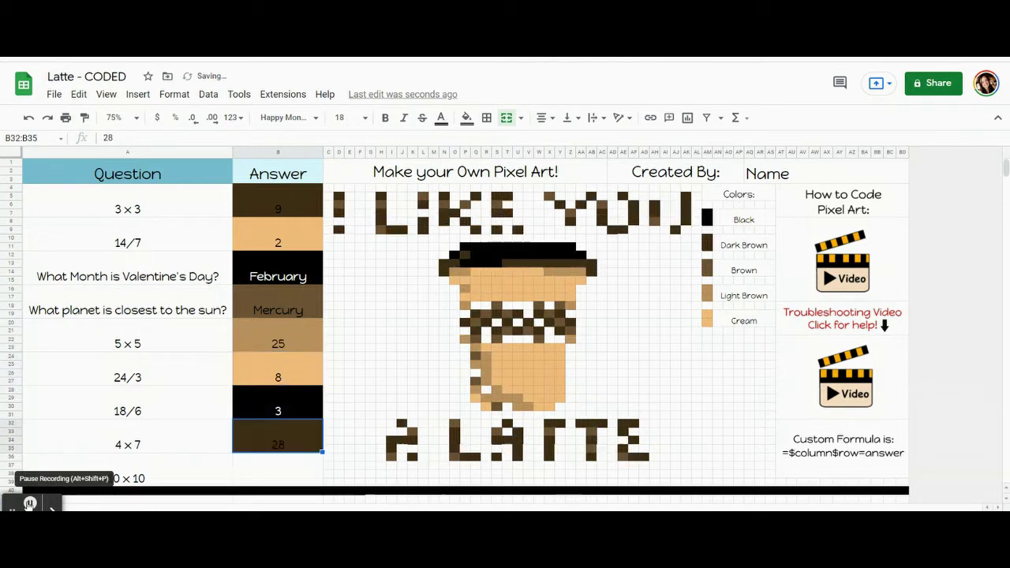
text(100)
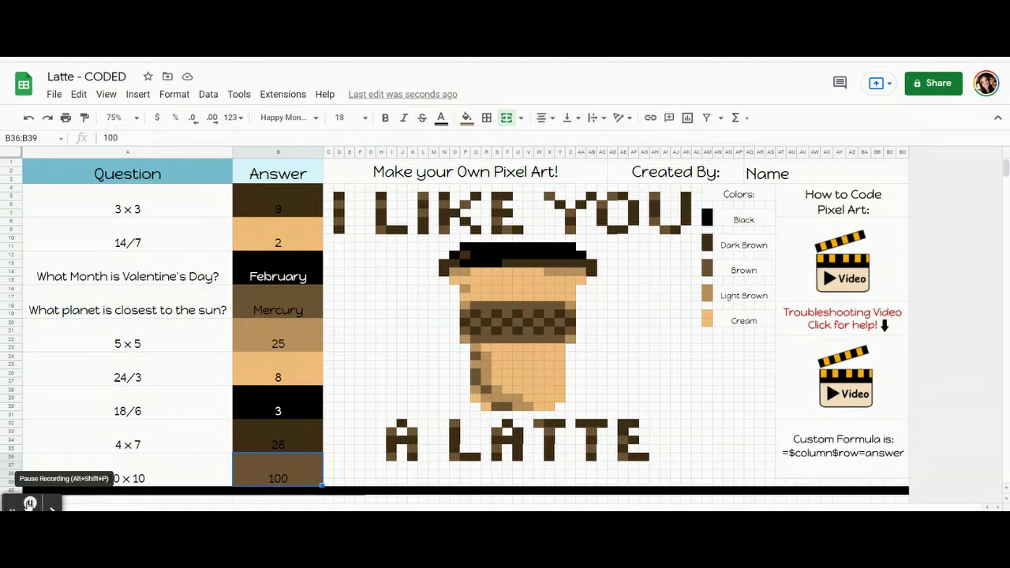
click(29, 503)
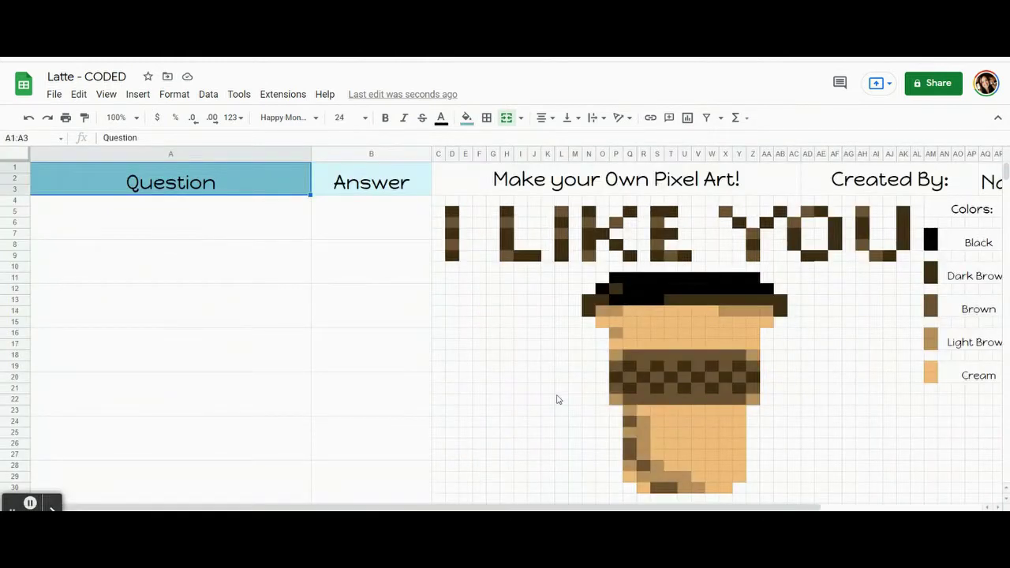
Step: Zoom the sheet to 75% and enter the first question, 3 x 3, with its answer 9
click(137, 120)
click(110, 162)
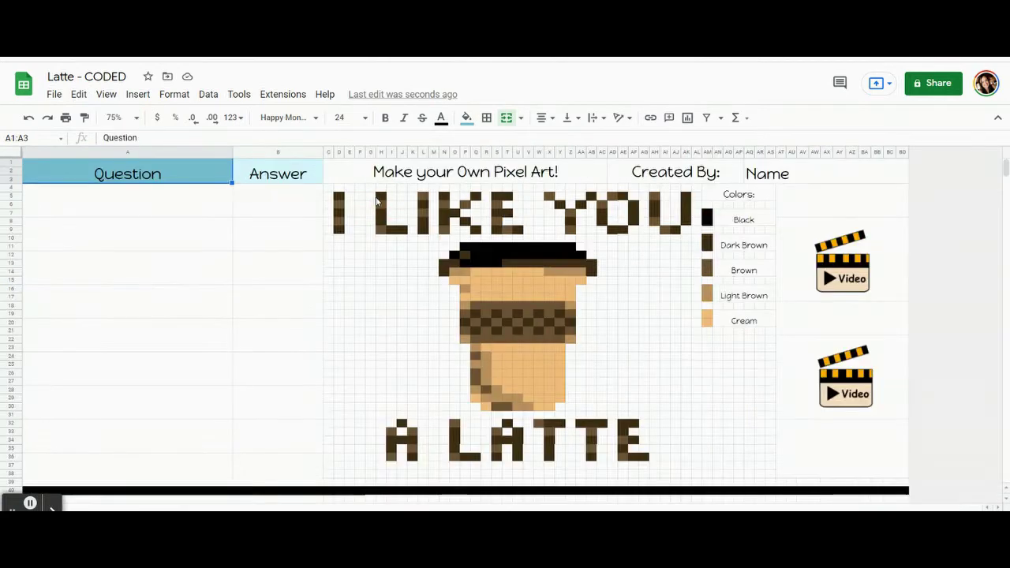
click(157, 202)
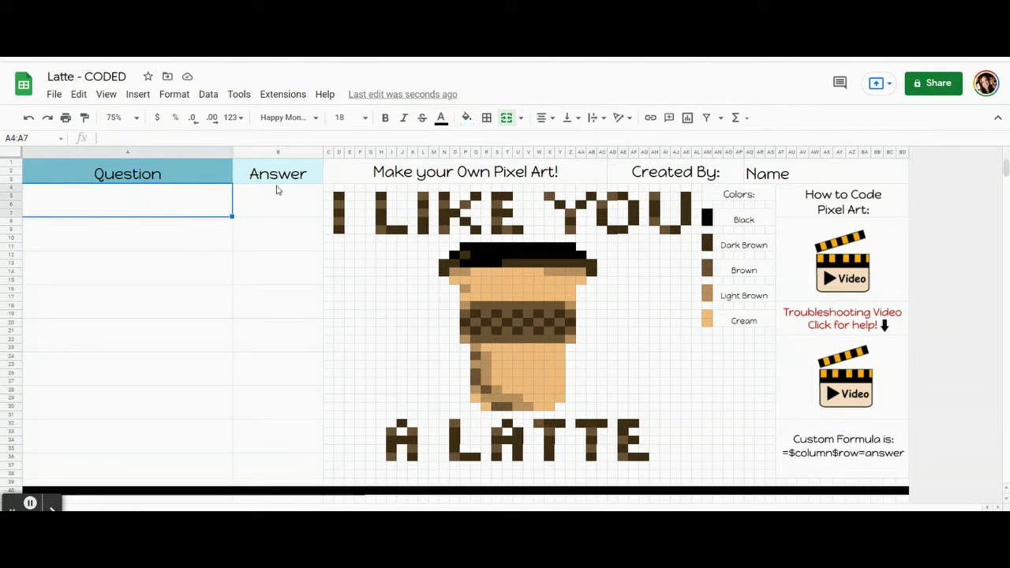
click(280, 214)
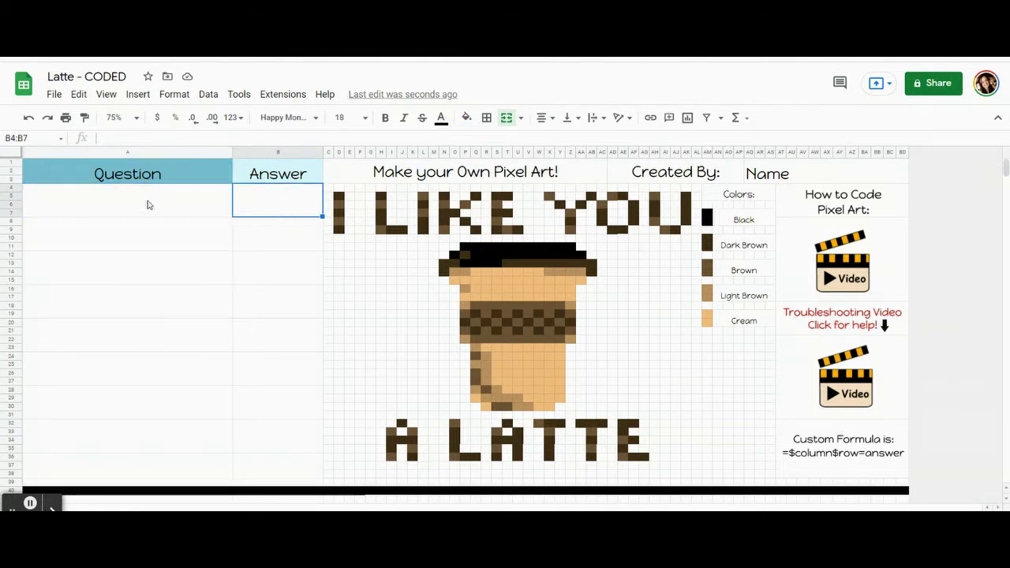
click(148, 205)
text(3 x 3)
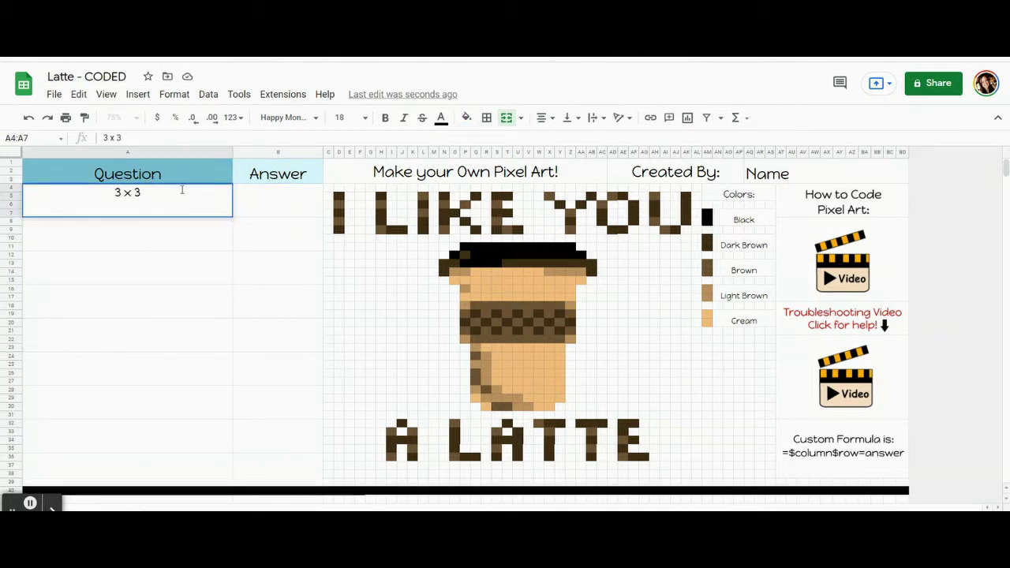
click(273, 212)
text(9)
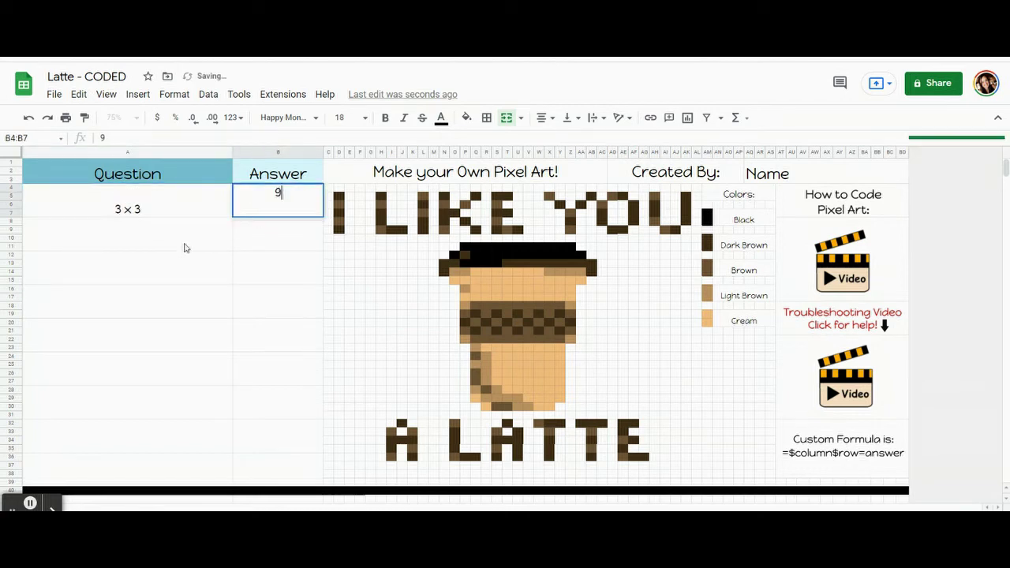
Step: Enter 14/7 as the second question with the answer 2
click(184, 247)
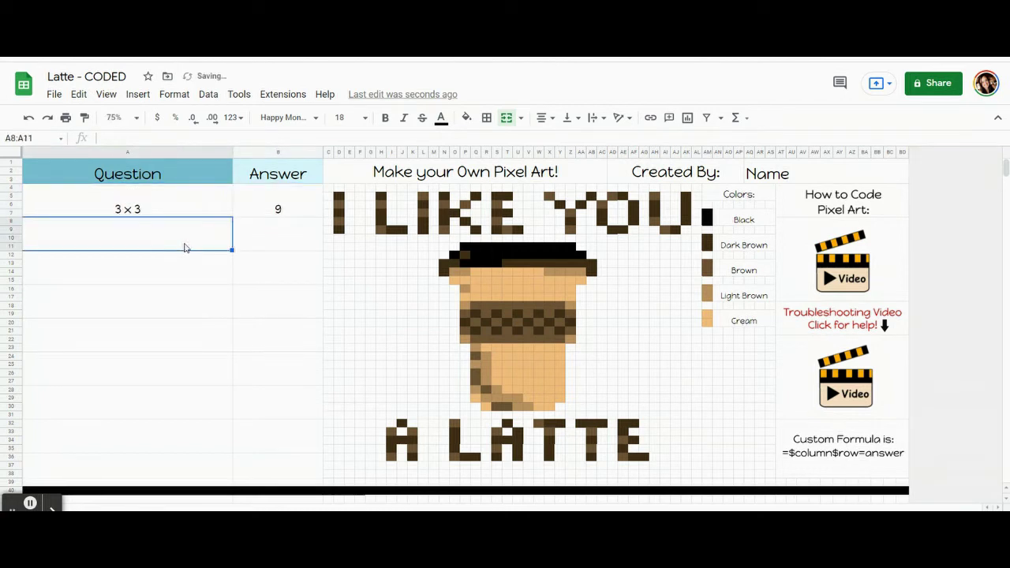
text(14/7)
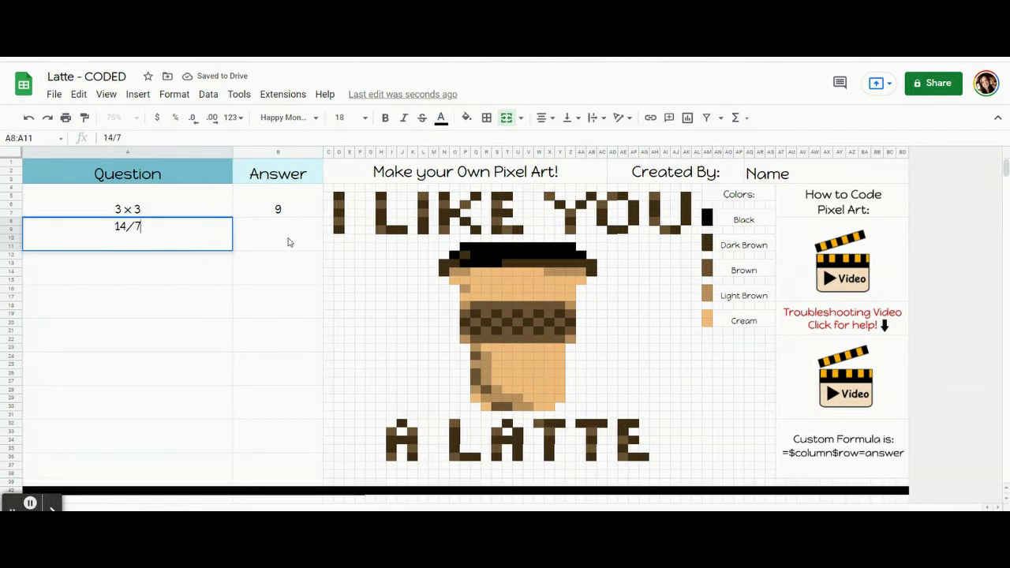
key(Tab)
text(2)
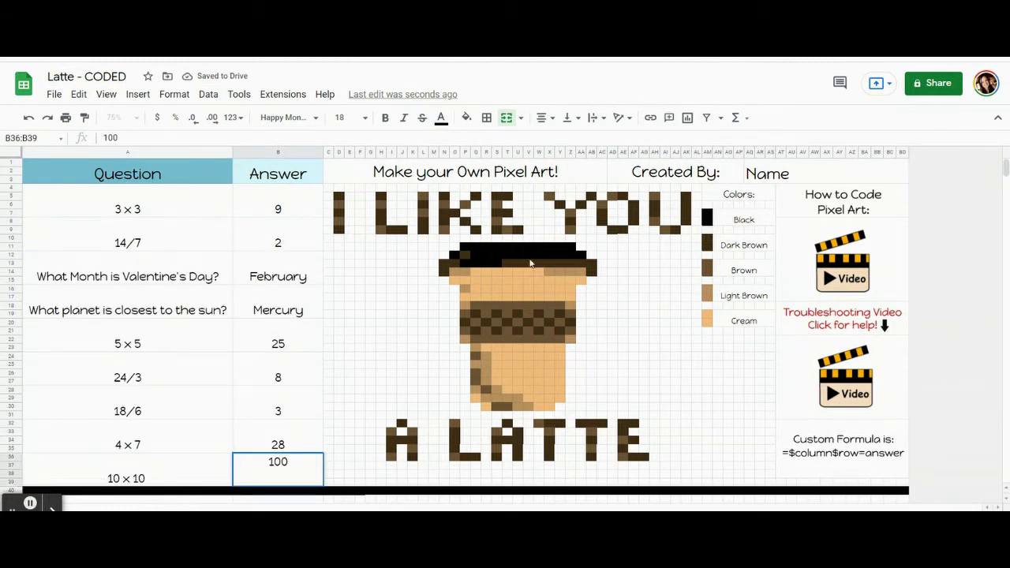
Step: Review every answer in the Answer column, the questions beside them and the finished latte artwork
click(292, 212)
click(291, 245)
click(299, 273)
click(300, 306)
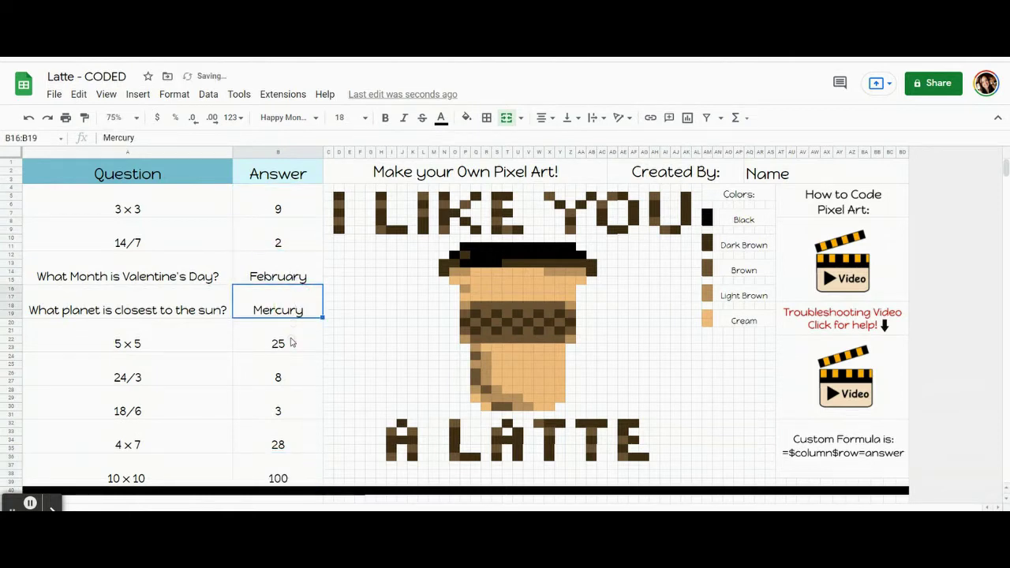
click(291, 351)
click(290, 377)
click(293, 406)
click(298, 450)
click(293, 471)
drag(173, 222, 139, 444)
drag(171, 268, 172, 272)
click(538, 281)
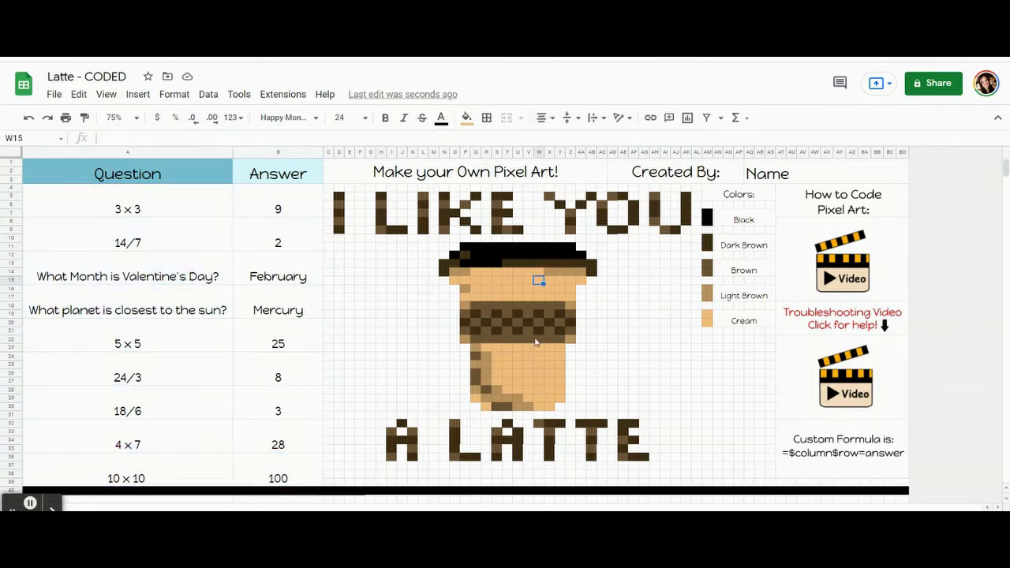
Step: Examine the contents of the first four answer cells one by one, returning to the 3 x 3 answer in between
click(278, 209)
click(274, 241)
click(278, 277)
click(277, 306)
click(291, 213)
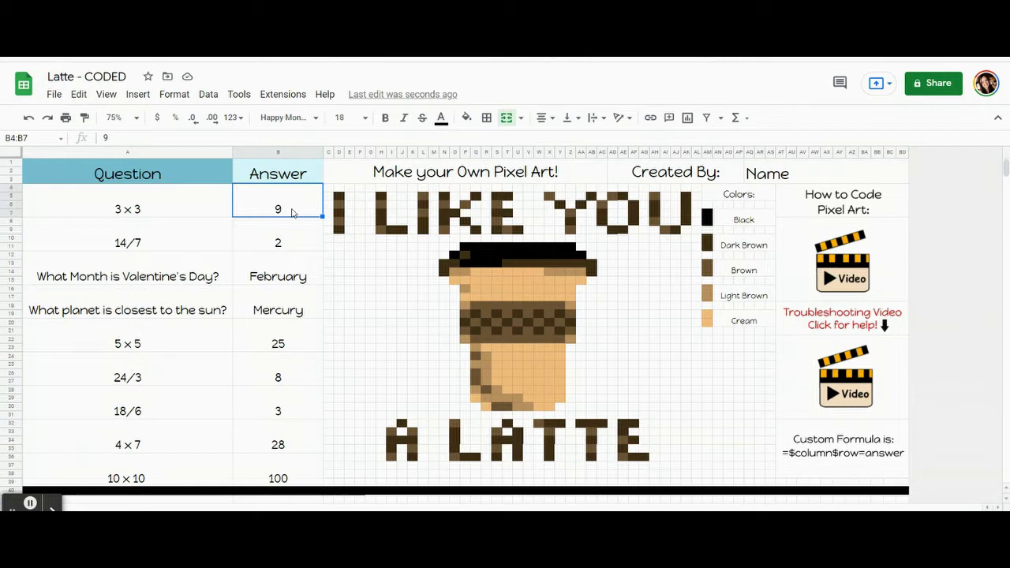
click(292, 213)
click(289, 208)
click(287, 277)
click(284, 316)
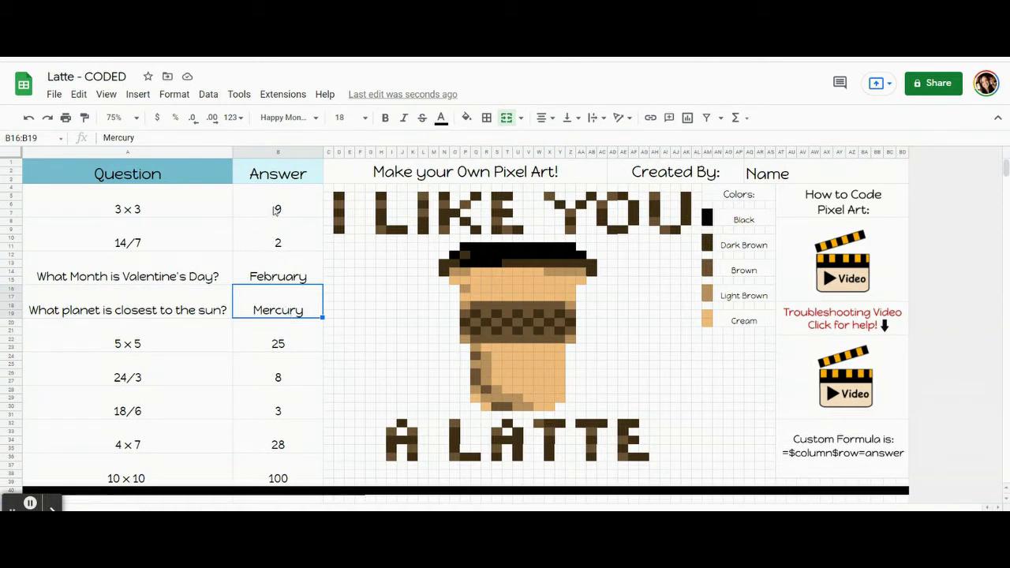
Step: Examine the column letter and starting row of the first three answer cells against the custom formula pattern =$column$row=answer
click(275, 210)
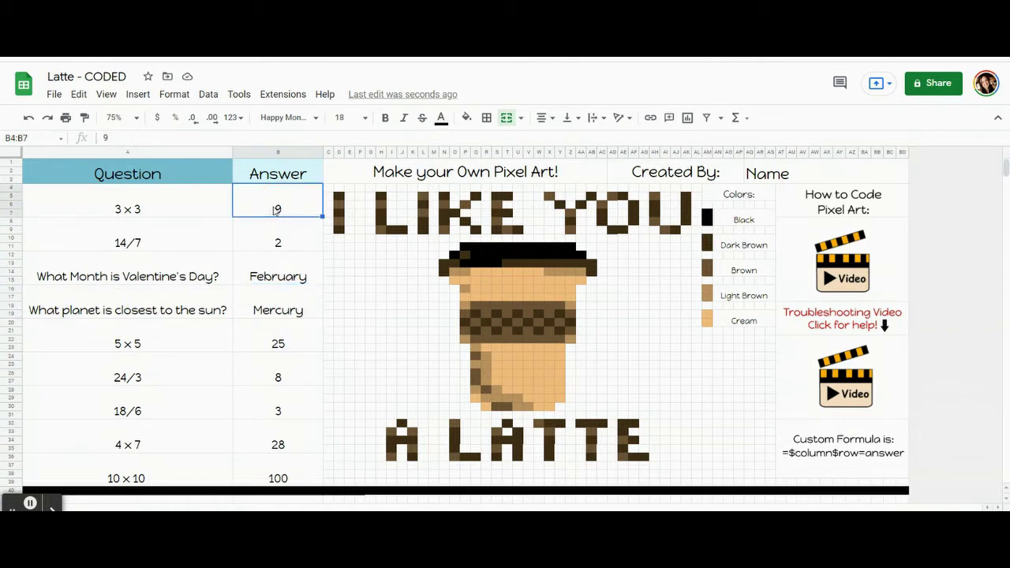
click(276, 210)
click(263, 411)
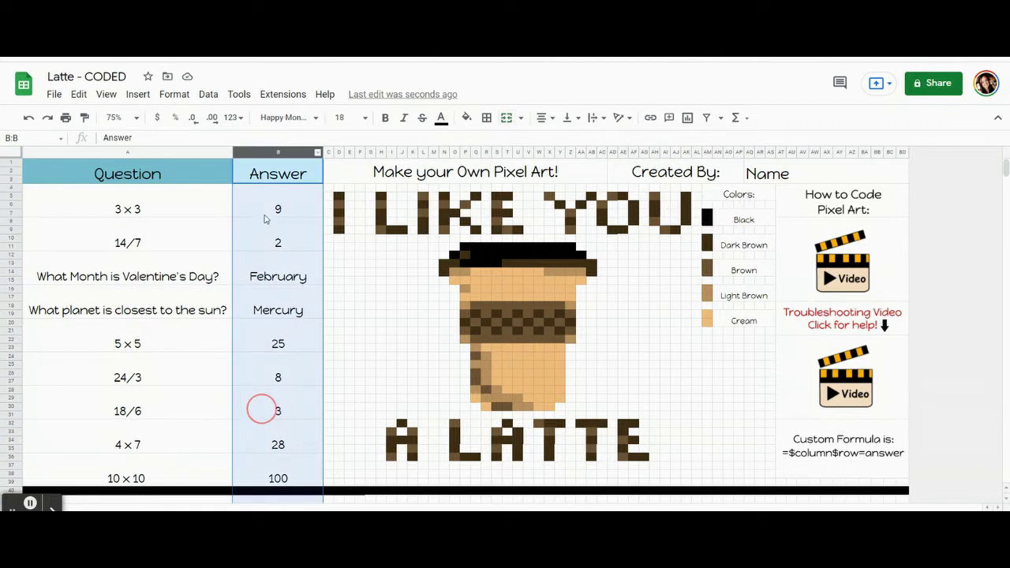
key(Down)
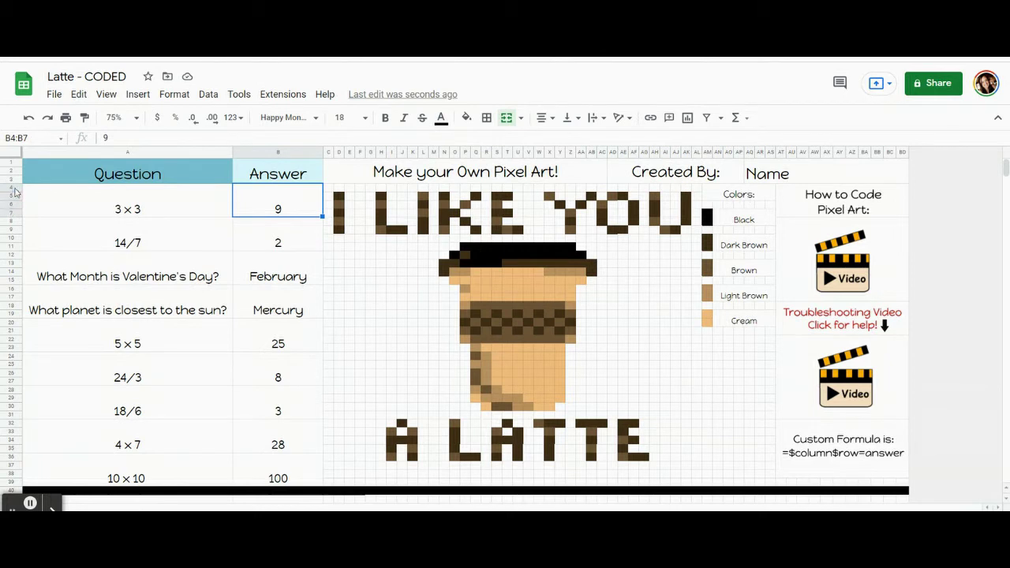
click(292, 206)
click(264, 241)
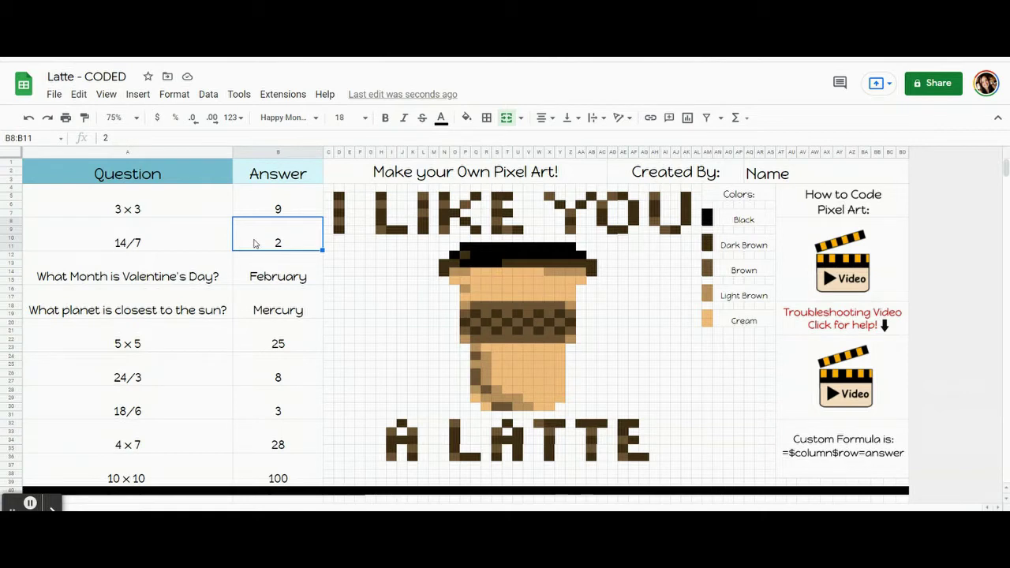
click(258, 280)
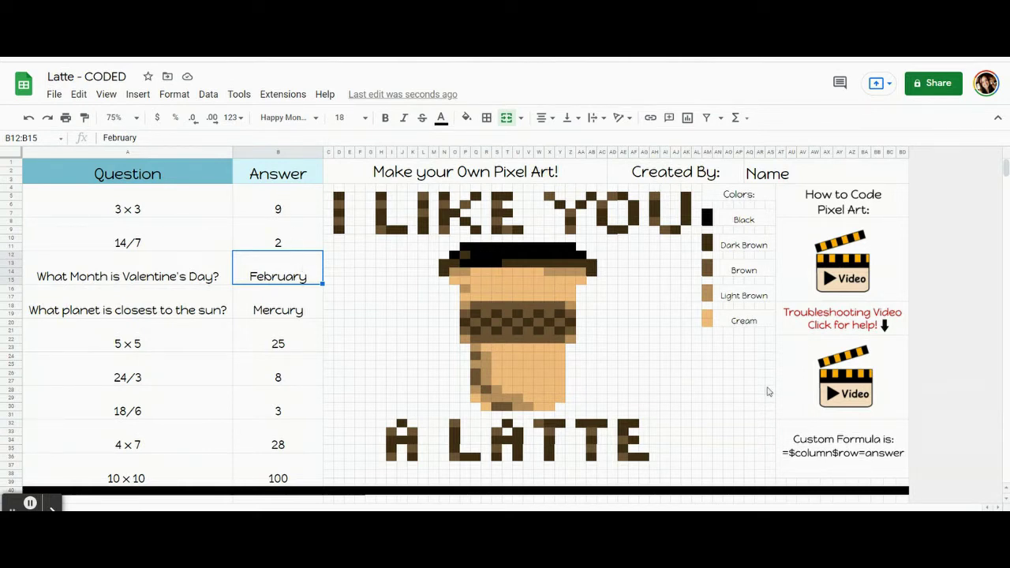
click(876, 432)
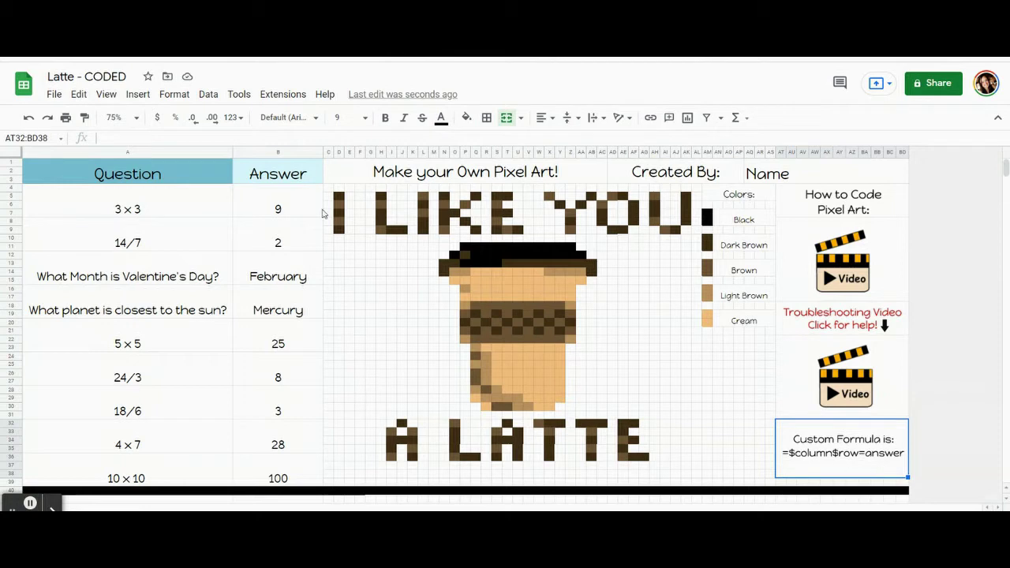
click(287, 207)
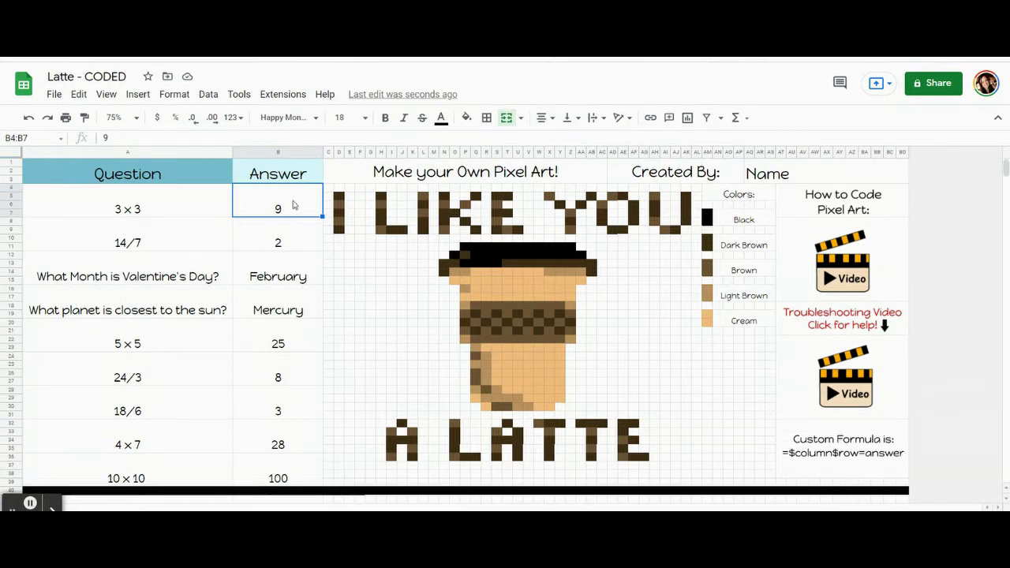
click(267, 243)
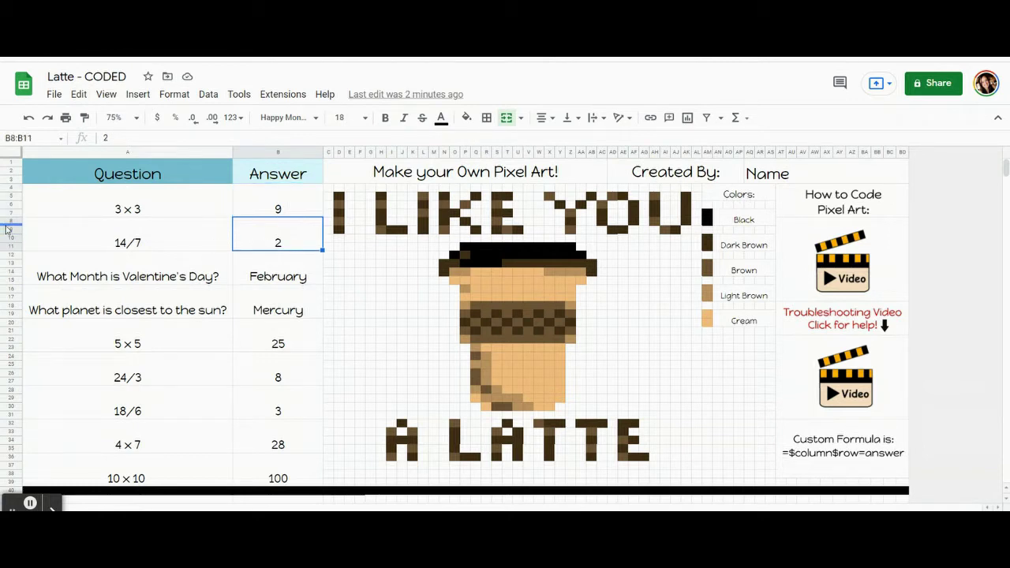
click(264, 273)
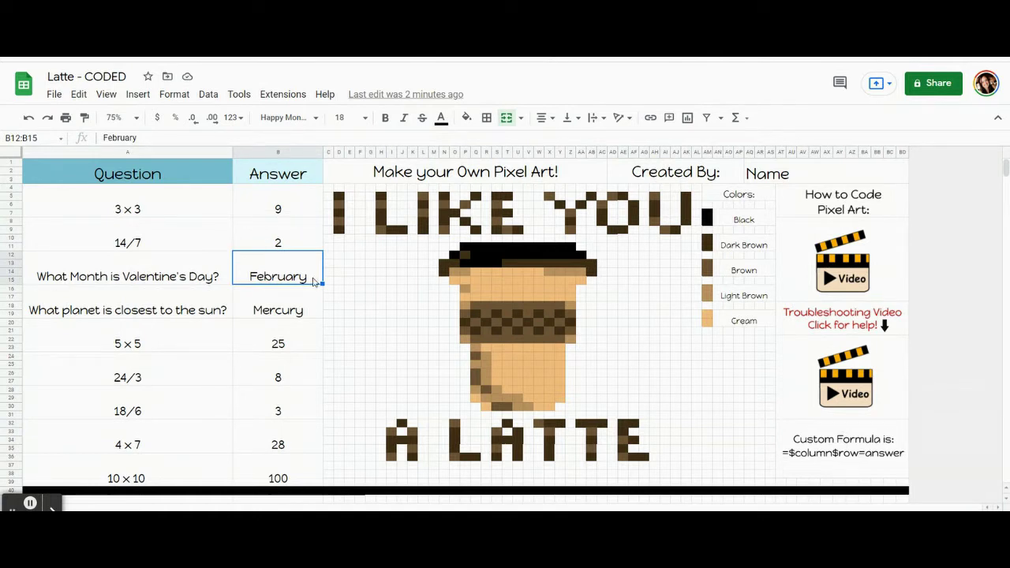
click(283, 210)
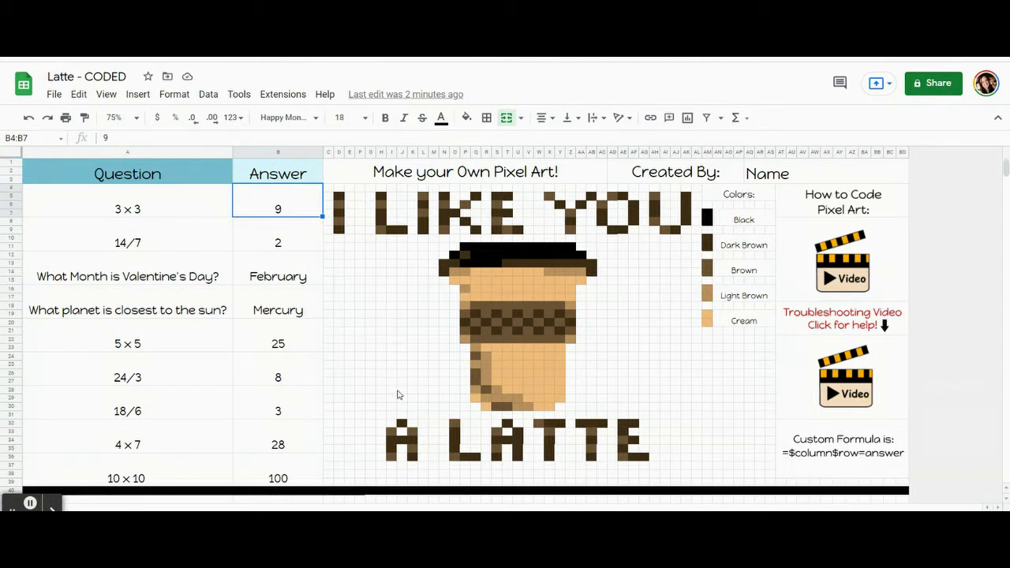
Step: Check the fill colour used in cell U19 of the cup sleeve, then return to the 3 x 3 answer
click(516, 314)
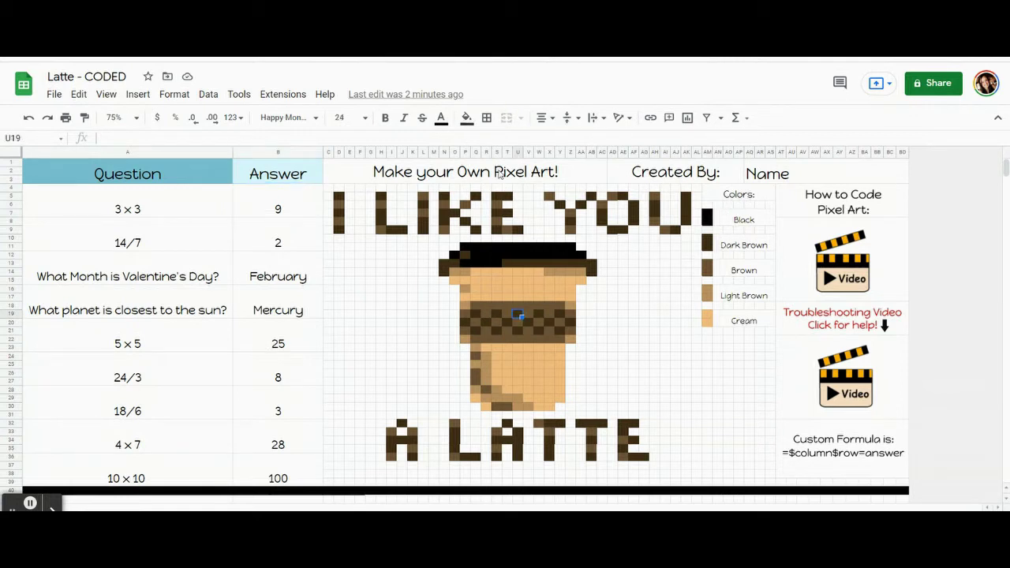
click(466, 118)
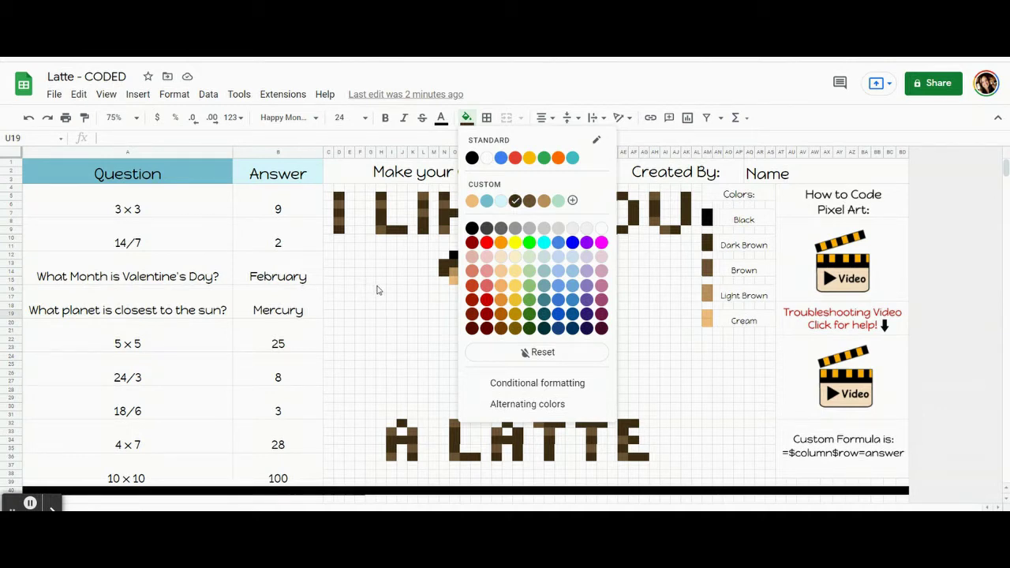
drag(306, 207, 278, 272)
drag(256, 441, 292, 213)
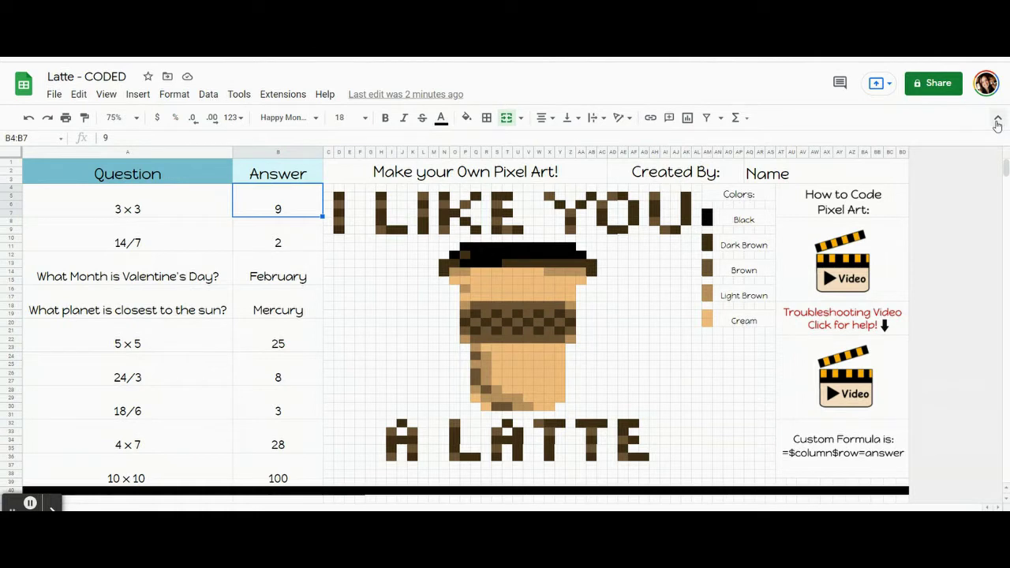
Step: Start a conditional formatting rule for the 3 x 3 answer cell, B4:B7
click(174, 95)
click(187, 319)
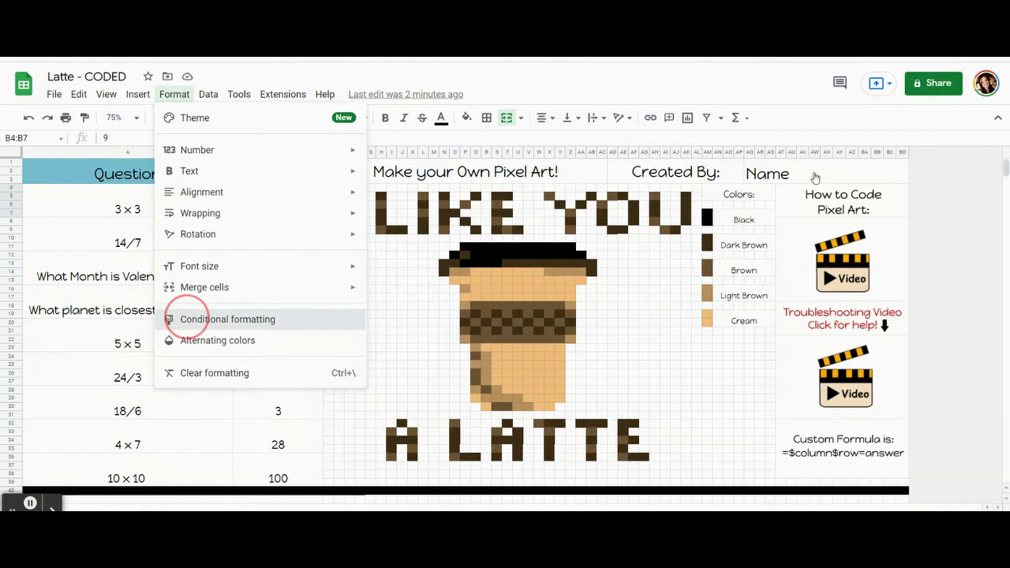
click(189, 317)
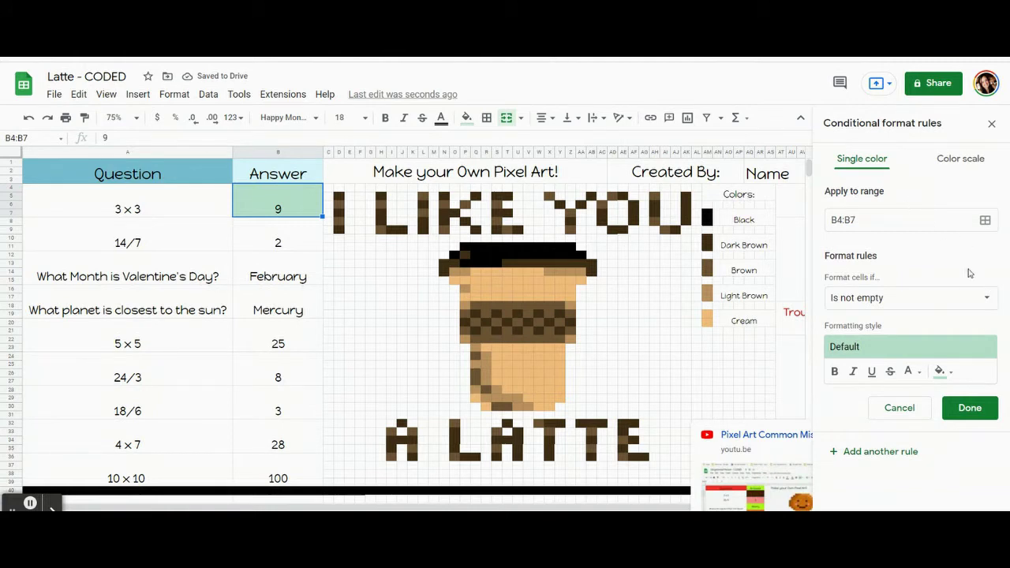
Step: Check the fill colour of lid cell T13 and set the rule's fill to the same custom dark brown
click(949, 377)
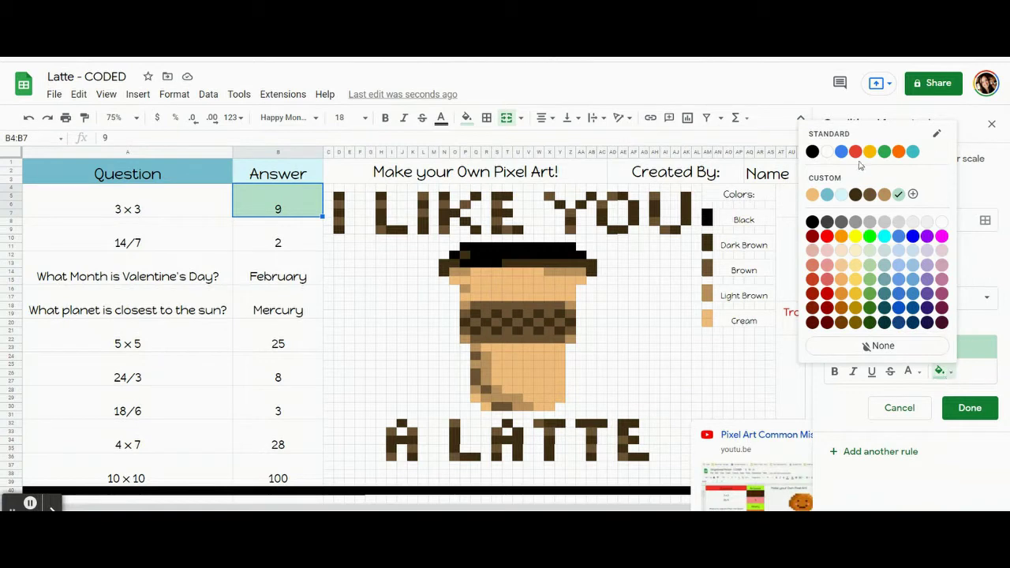
click(508, 265)
click(466, 117)
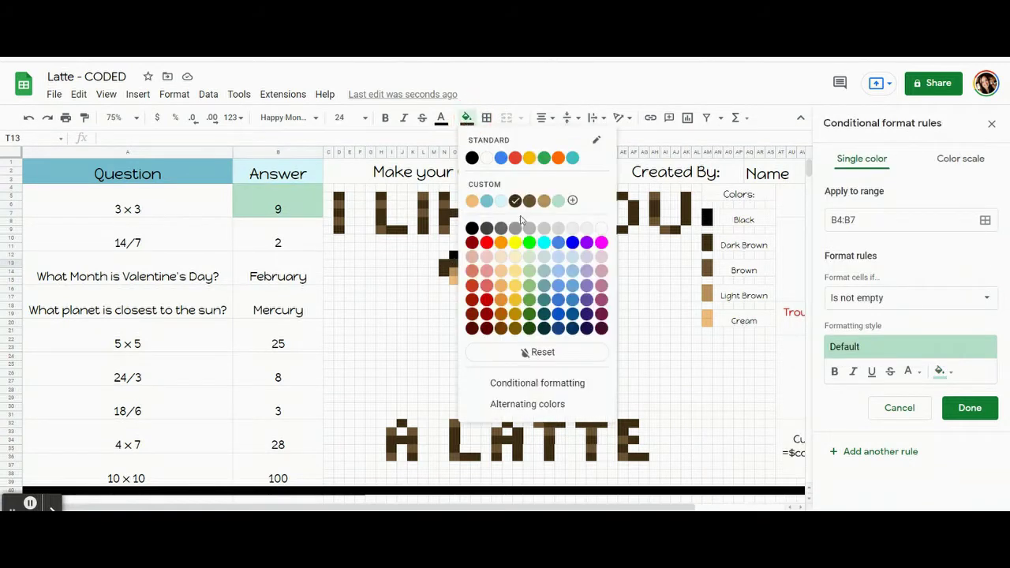
click(262, 209)
click(939, 371)
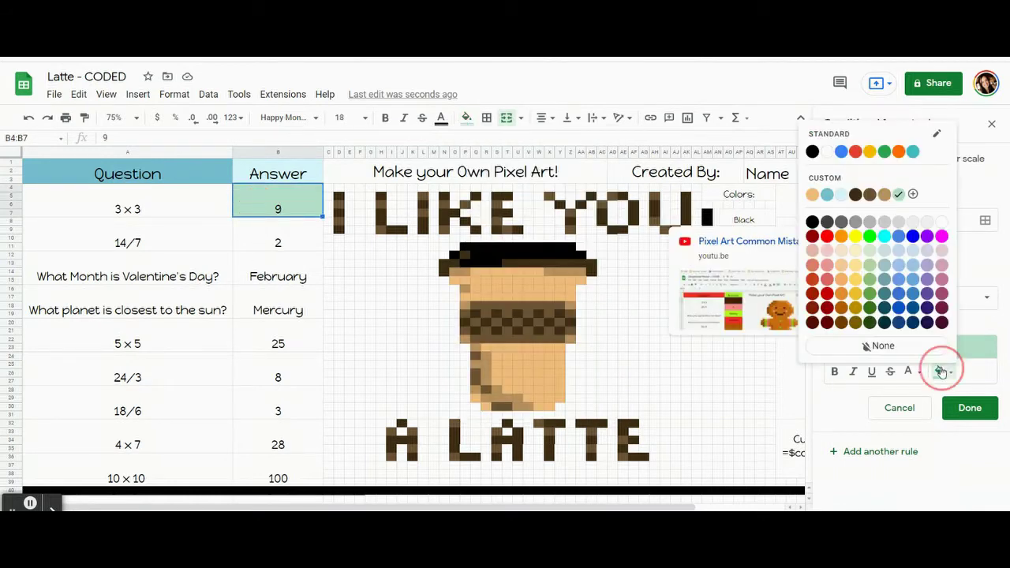
click(856, 195)
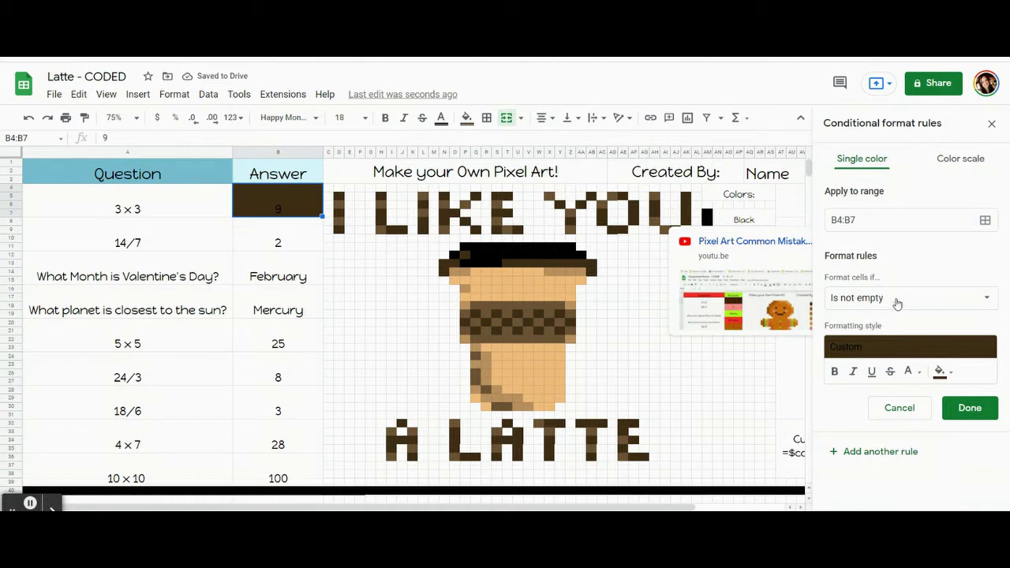
Step: Make the rule for B4:B7 use the custom formula =$B$4=9 and save it
click(894, 299)
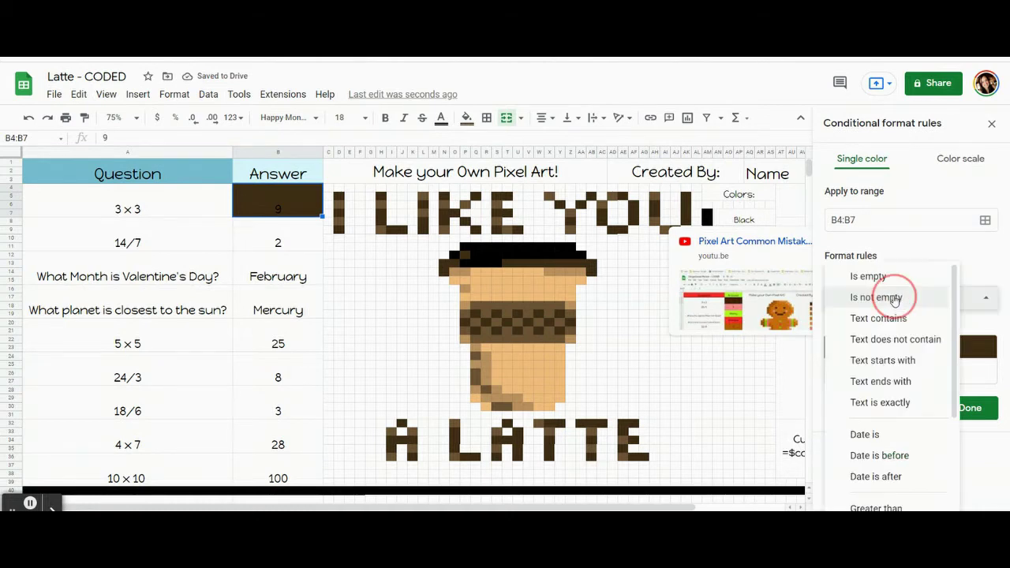
scroll(877, 332, down, 5)
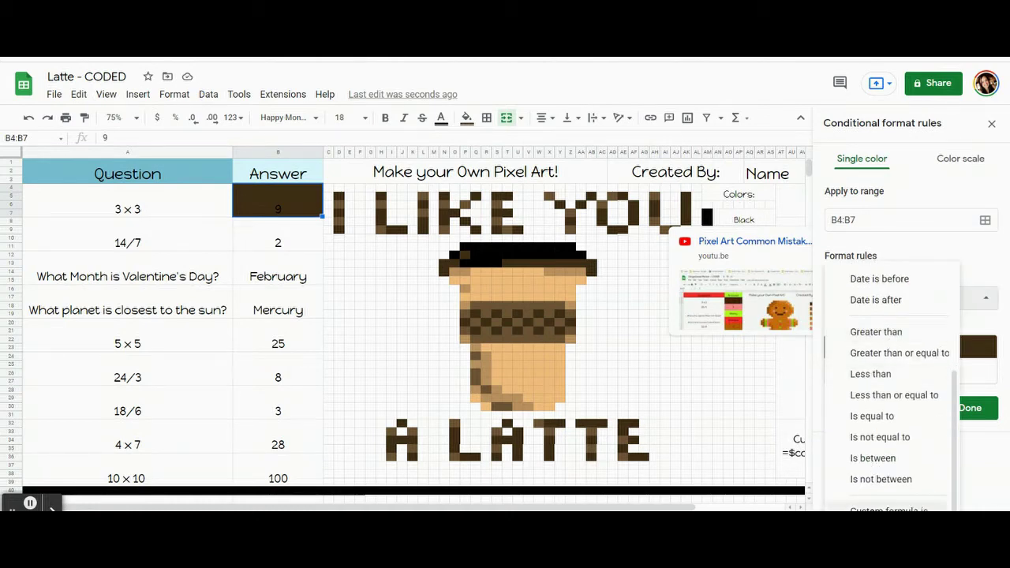
click(883, 509)
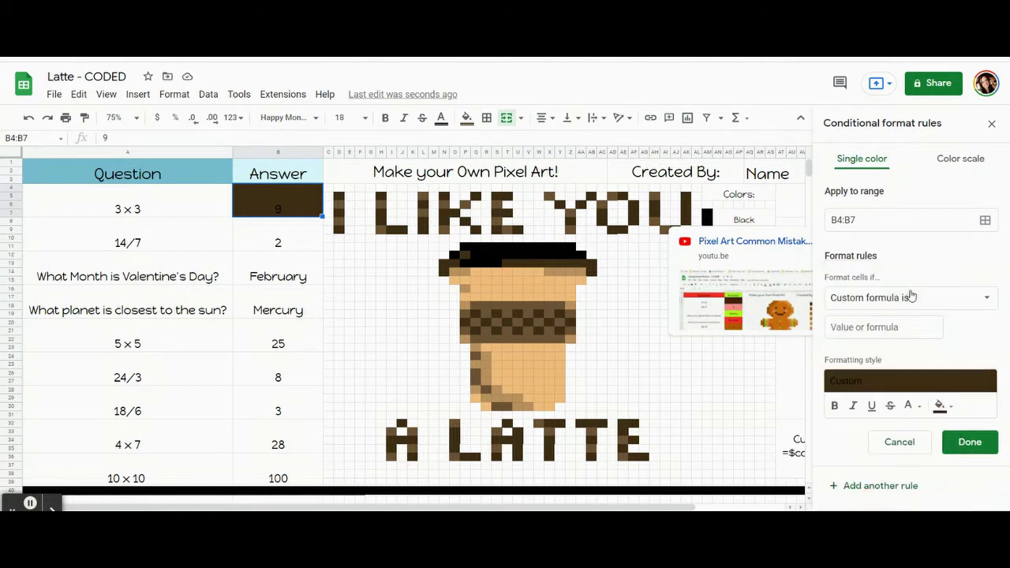
click(845, 327)
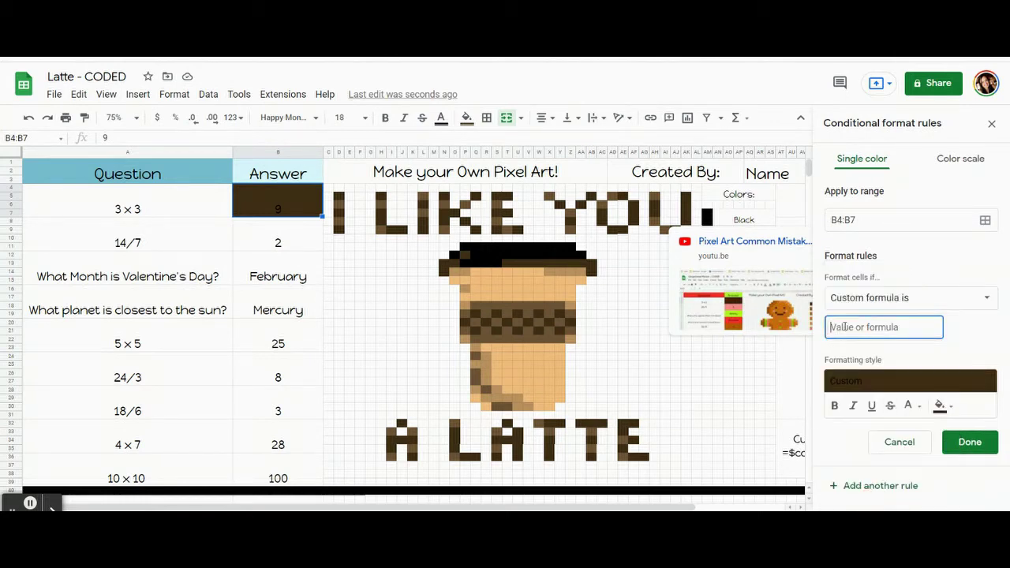
text(=$B$4=9)
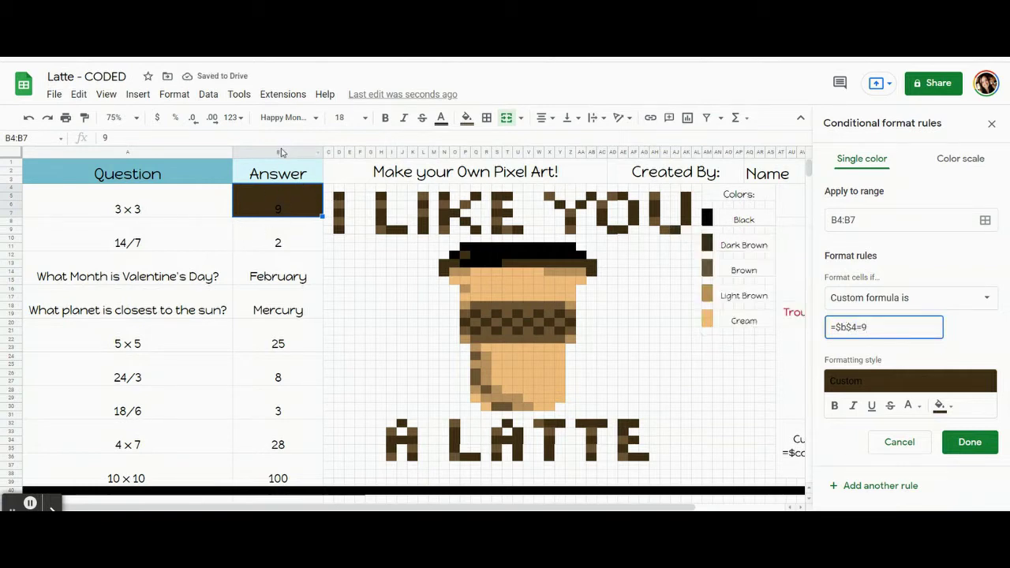
click(969, 443)
Step: Test the rule by deleting the 3 x 3 answer, and undo the deletion
click(301, 223)
click(287, 211)
key(Delete)
click(278, 303)
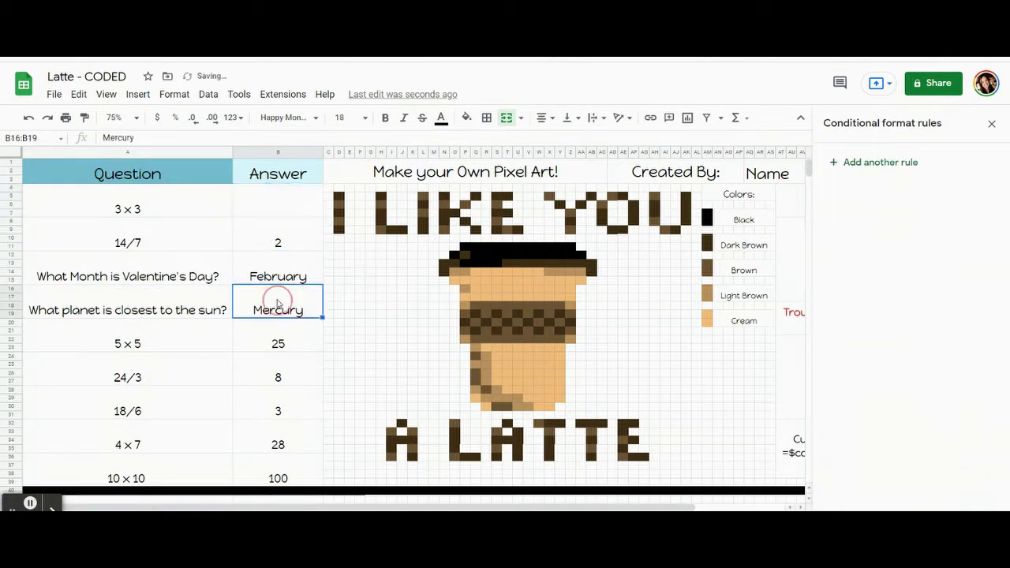
key(ctrl+z)
click(274, 348)
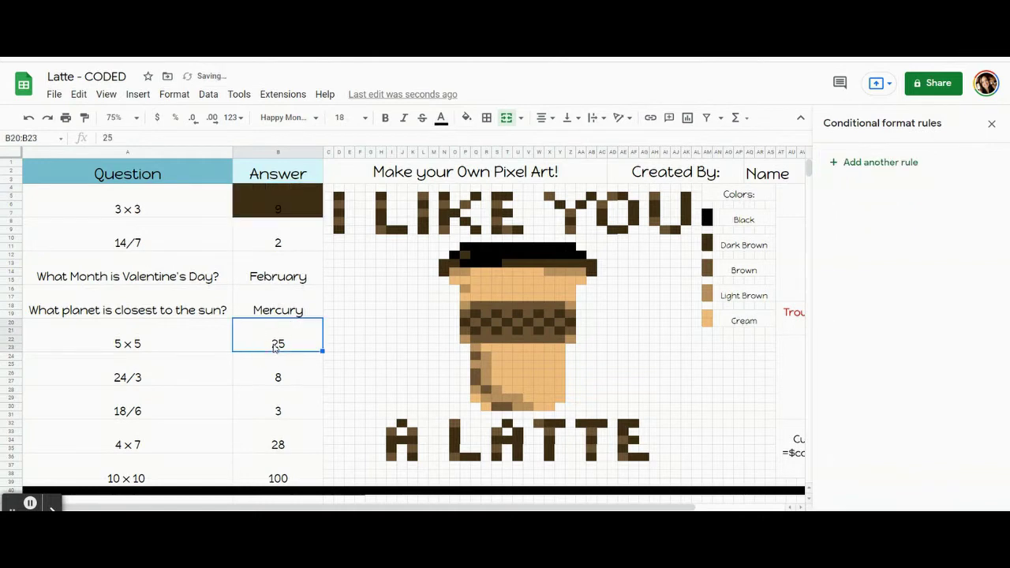
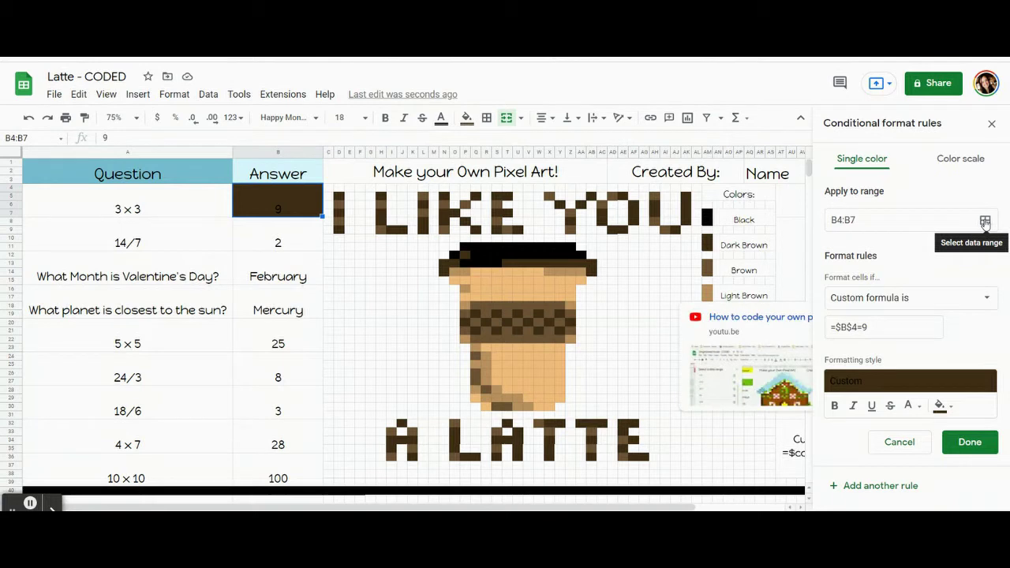
Step: Add the "I LIKE YOU" cells H5, L8, O7, S5, Y6, AC7, AH6, AK5 and AK7 to the rule's data range
click(984, 222)
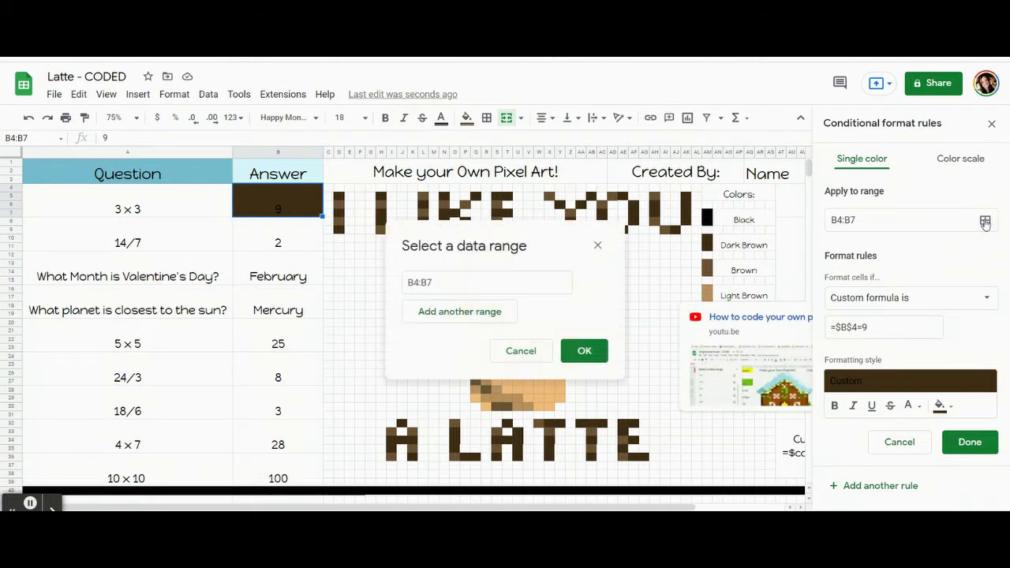
drag(523, 230, 198, 220)
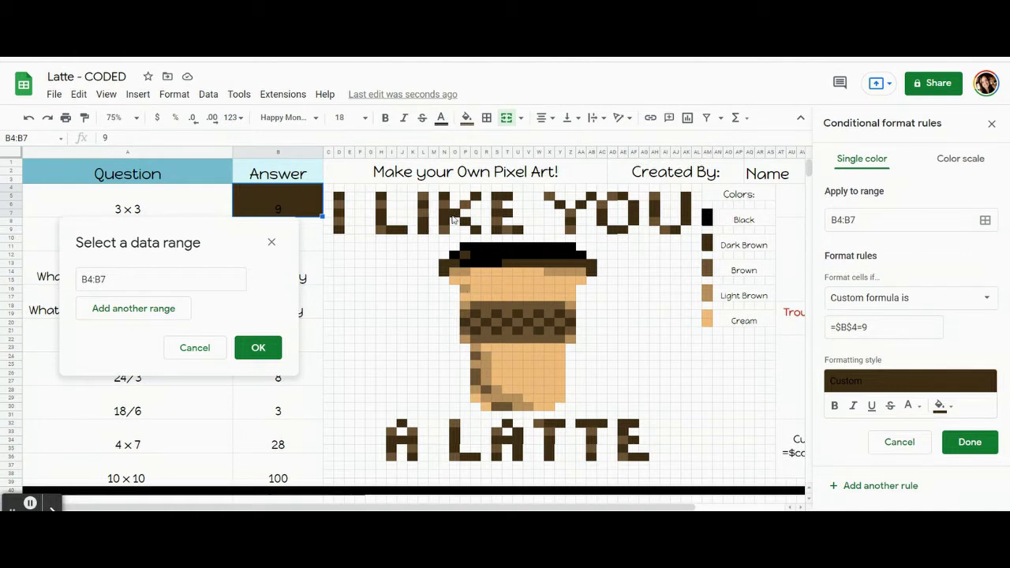
ctrl+click(380, 195)
ctrl+click(424, 220)
ctrl+click(455, 213)
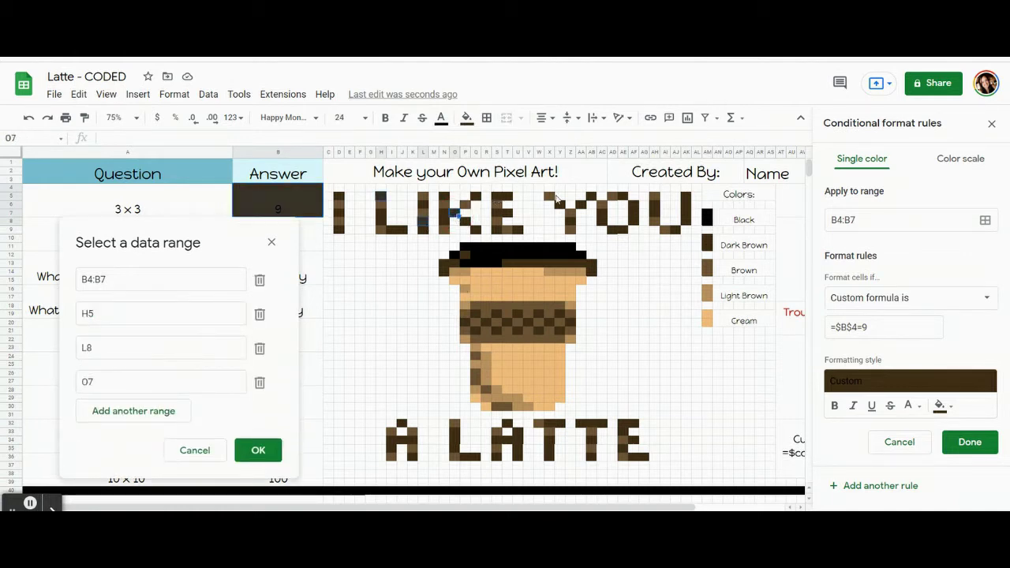
ctrl+click(557, 204)
ctrl+click(606, 212)
ctrl+click(658, 207)
ctrl+click(685, 200)
ctrl+click(686, 216)
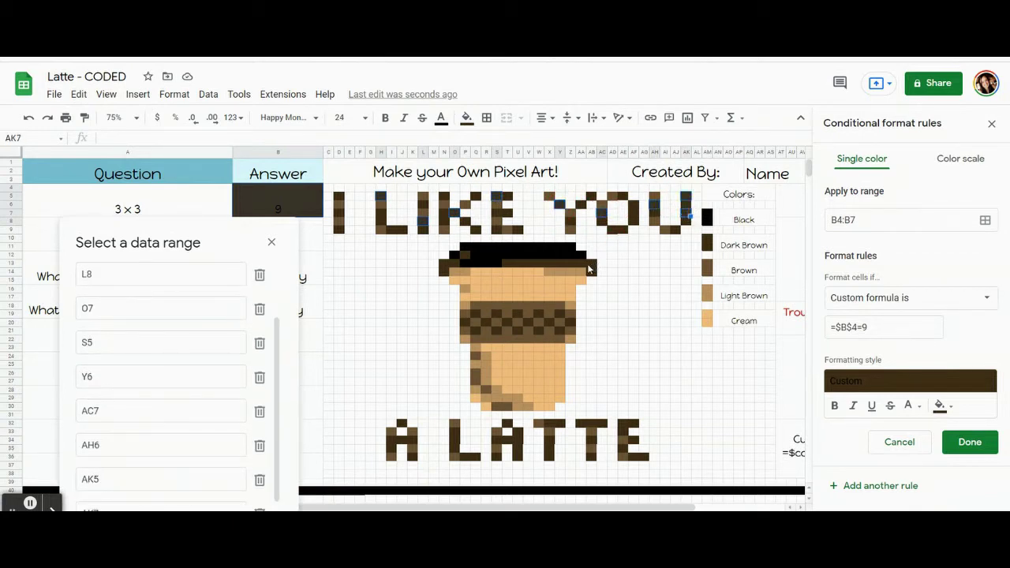
Step: Add the dark brown lid cells AB13, Z13, X13, U13, P12 and N13 to the rule's data range
ctrl+click(588, 269)
ctrl+click(569, 267)
ctrl+click(528, 268)
ctrl+click(505, 267)
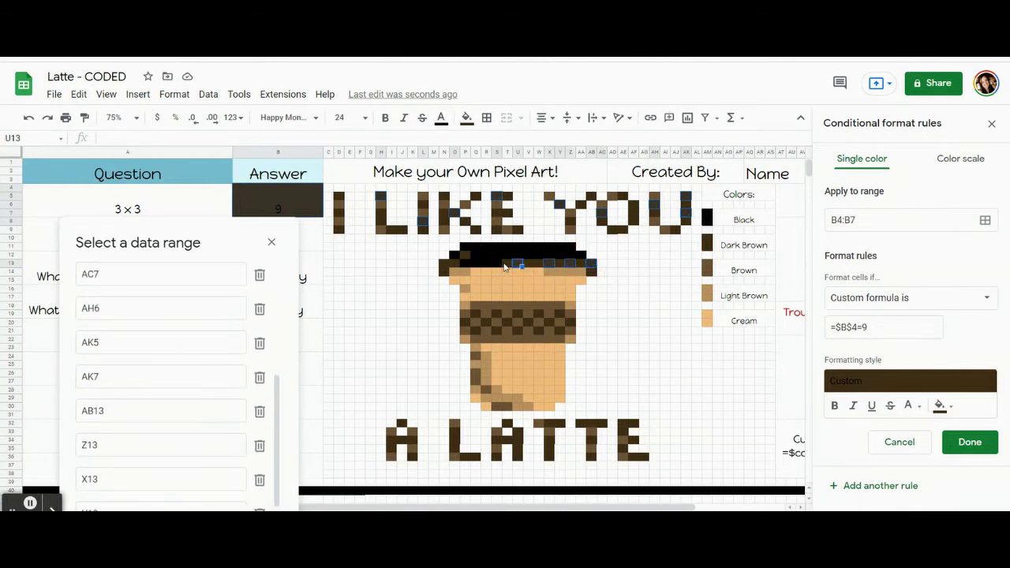
ctrl+click(457, 258)
ctrl+click(439, 265)
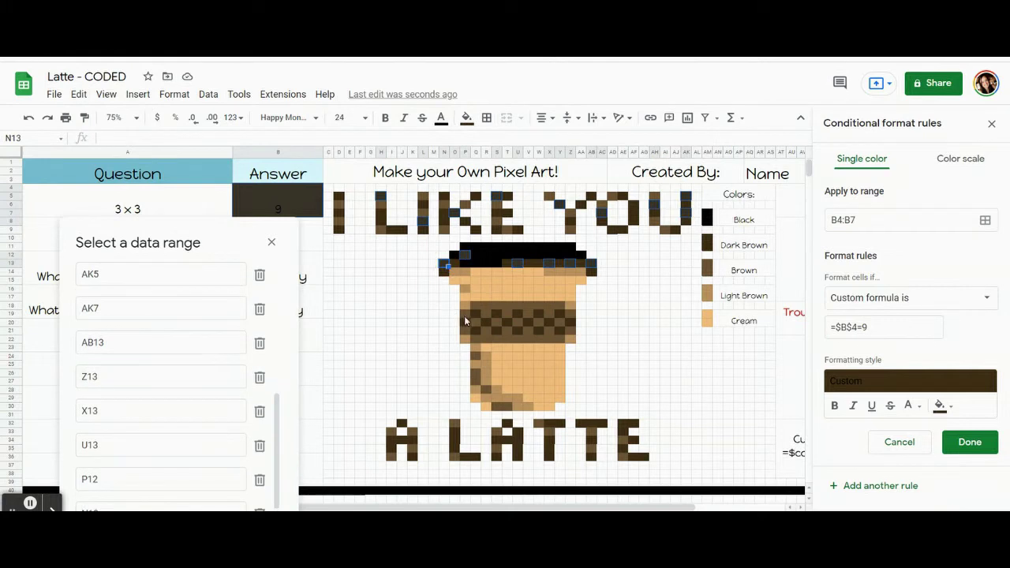
Step: Add the cup sleeve cells P20, R20, U19, W21, Y19 and Y21 to the rule's data range
ctrl+click(467, 323)
ctrl+click(487, 319)
ctrl+click(517, 312)
ctrl+click(539, 329)
ctrl+click(559, 313)
ctrl+click(560, 332)
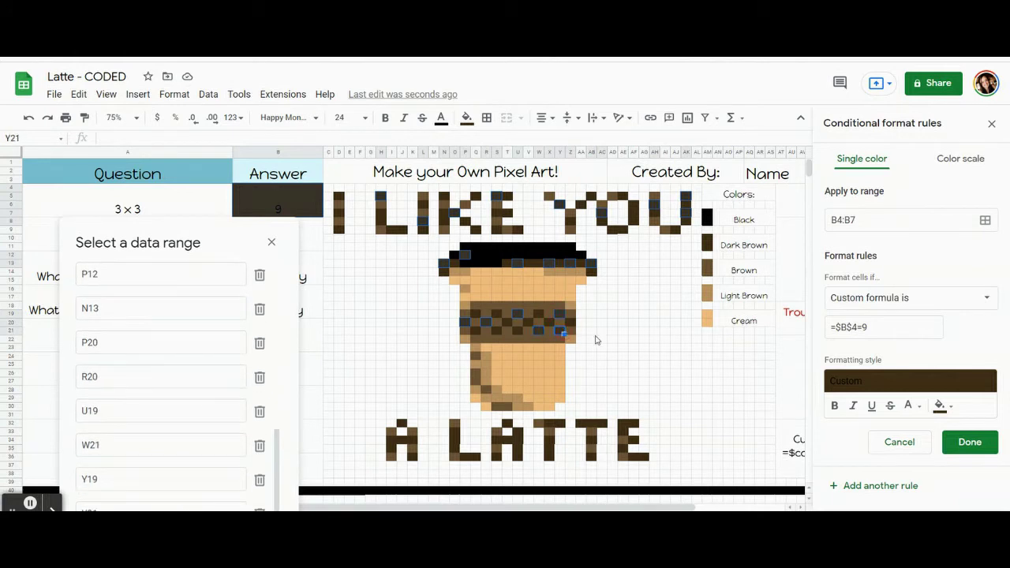
Step: Add the "LATTE" cells AF32, AF34, AG36, AC32, X32, U33 and U35 to the rule's data range
ctrl+click(635, 424)
ctrl+click(636, 444)
ctrl+click(645, 460)
ctrl+click(604, 424)
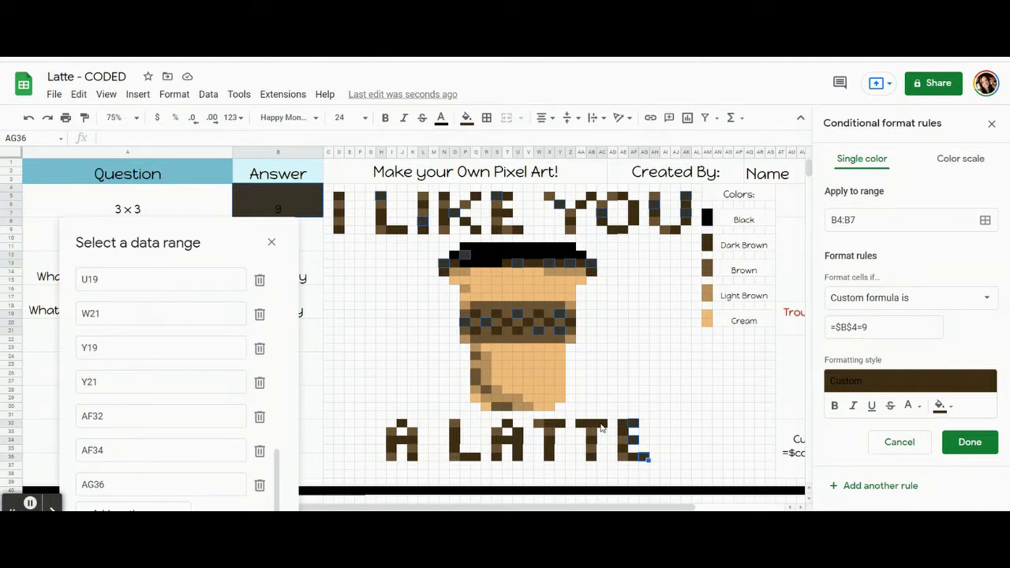
ctrl+click(551, 424)
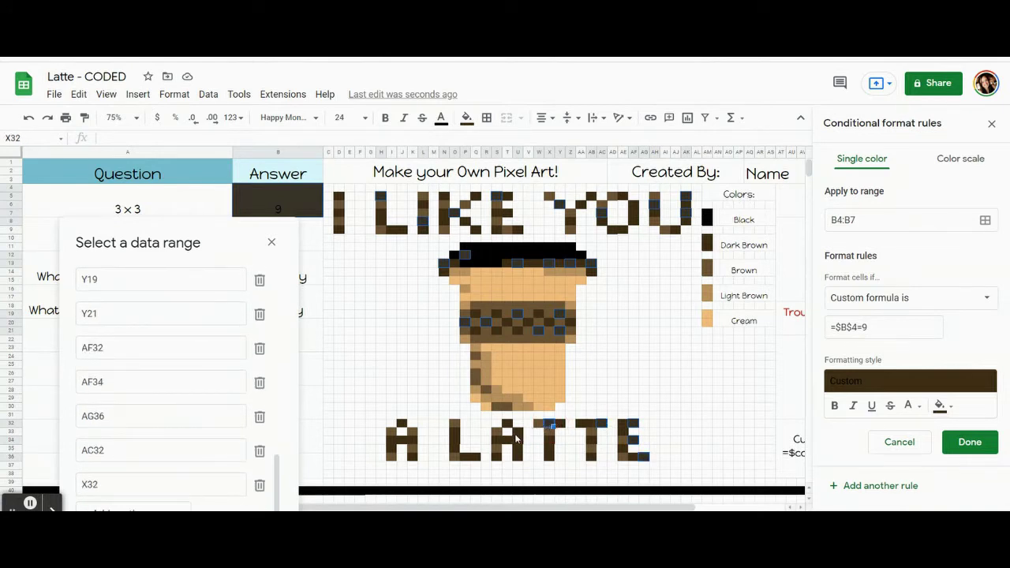
ctrl+click(517, 434)
ctrl+click(521, 454)
Step: Add O33, O35, J34, I35, X35 and Q36 in "A LATTE" to the rule's data range, and save the rule
ctrl+click(456, 434)
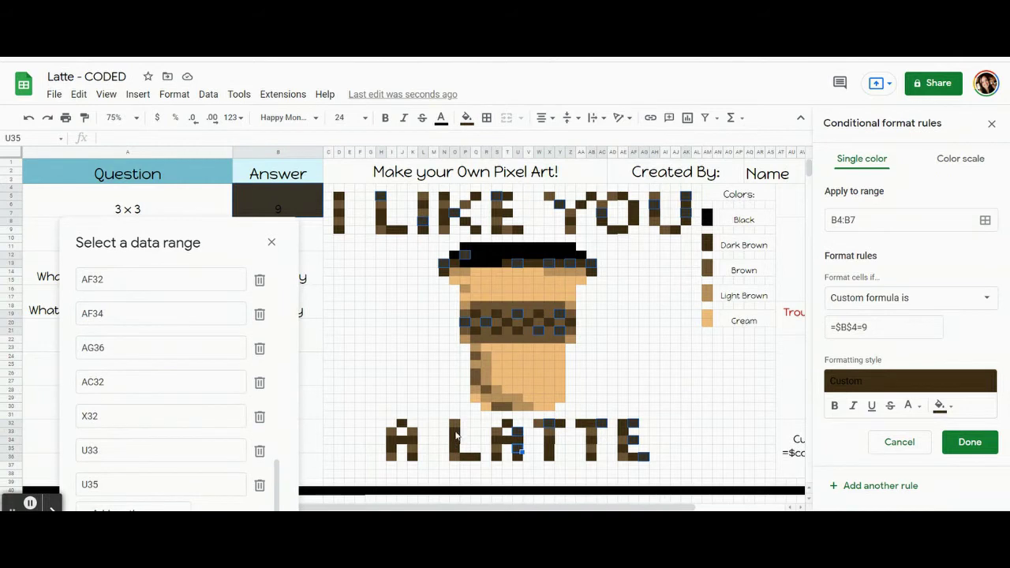
ctrl+click(456, 451)
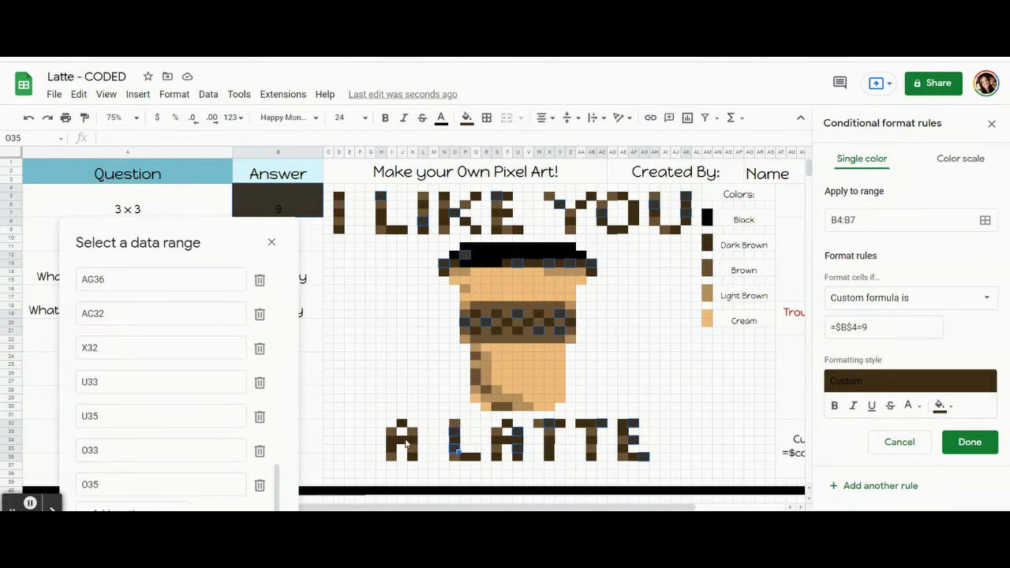
ctrl+click(403, 439)
ctrl+click(393, 449)
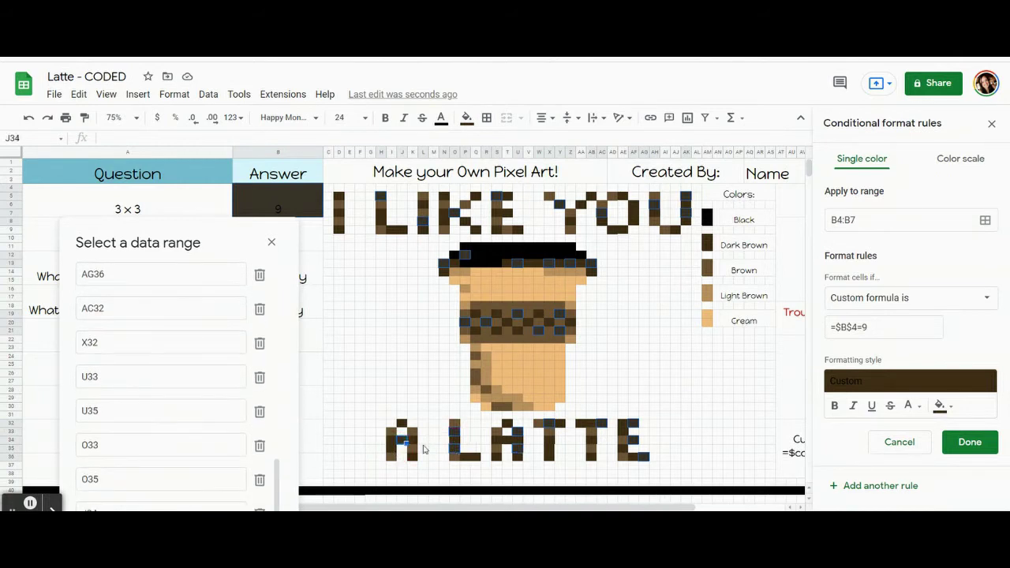
ctrl+click(524, 456)
ctrl+click(477, 459)
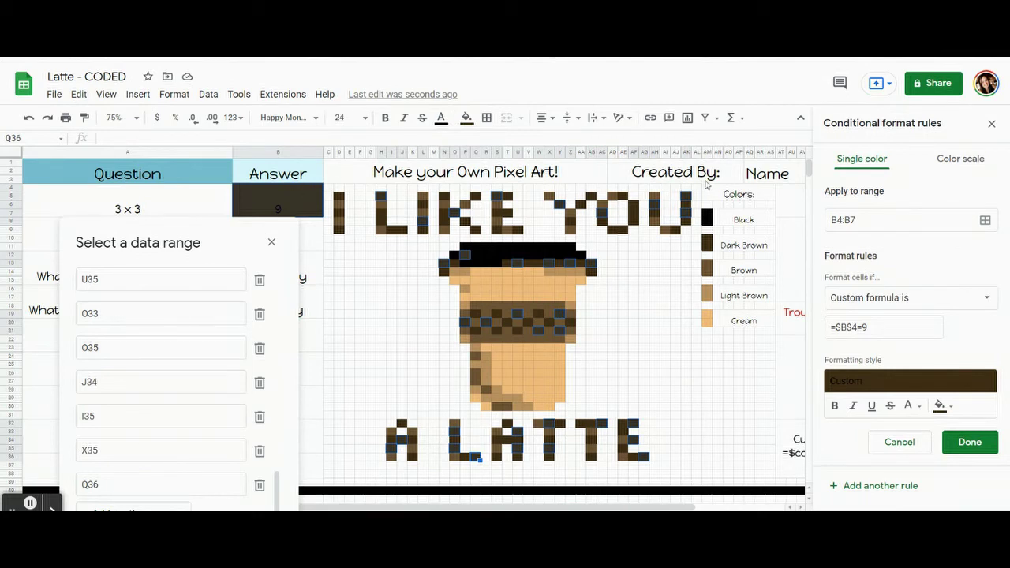
drag(203, 233, 197, 169)
drag(212, 127, 210, 124)
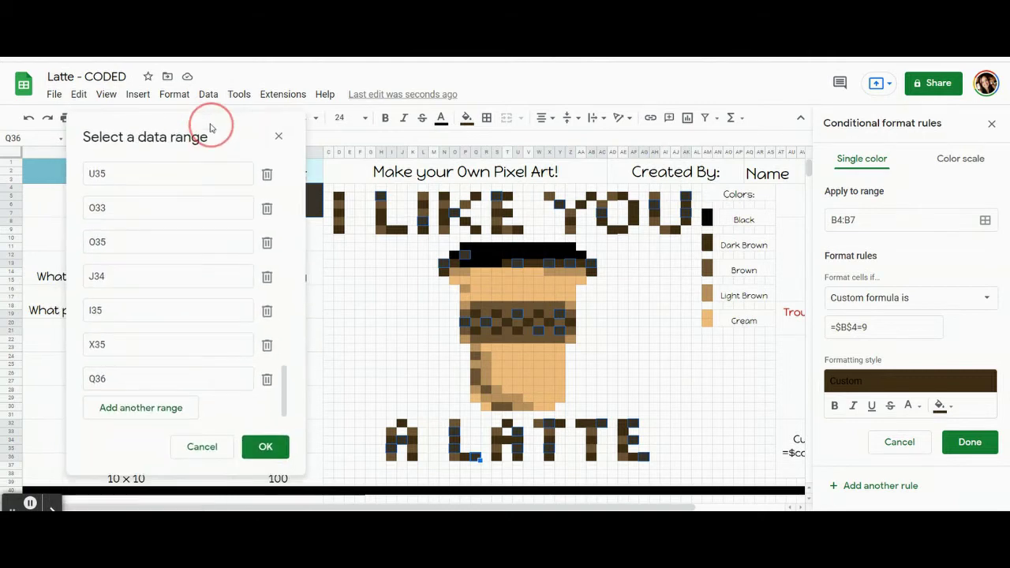
click(266, 447)
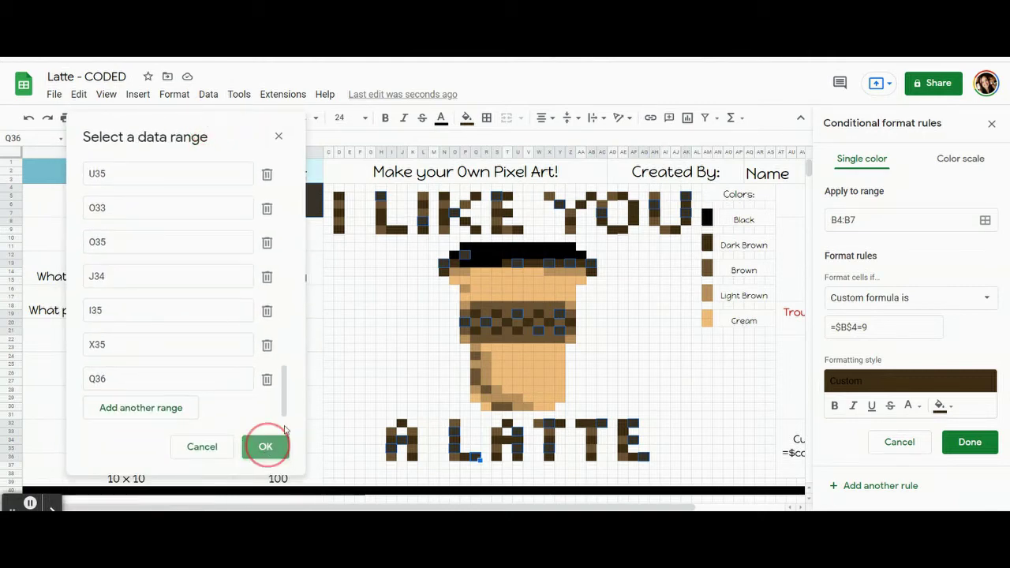
click(978, 447)
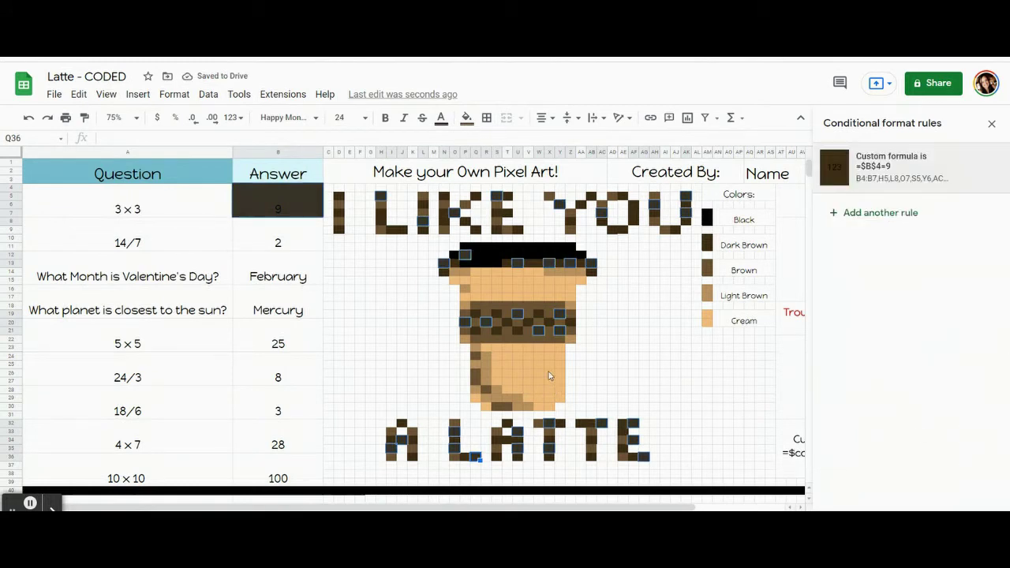
Step: Reset the manual fill colour of all selected cells to none, leaving the conditional rule in place
click(468, 119)
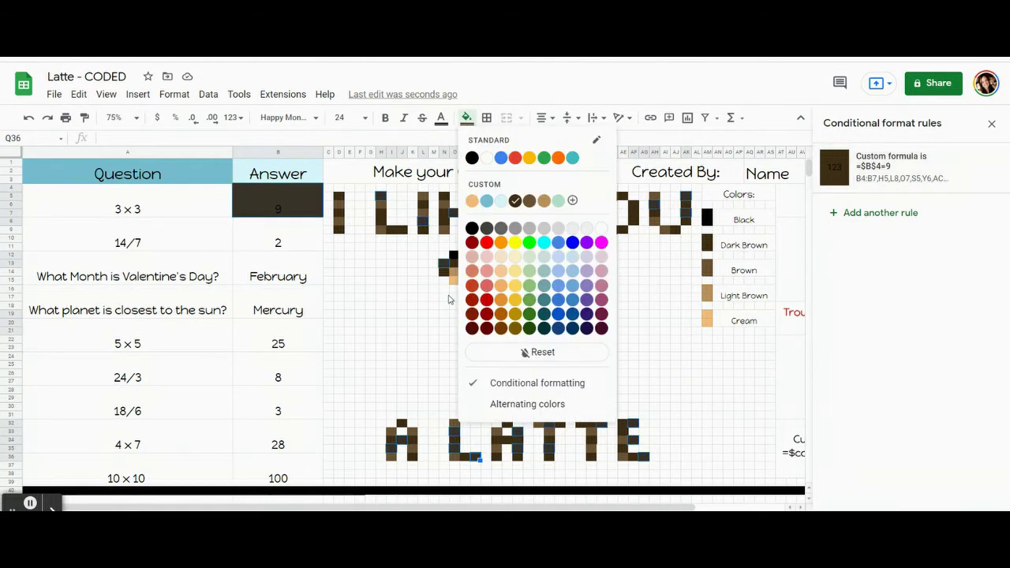
click(502, 355)
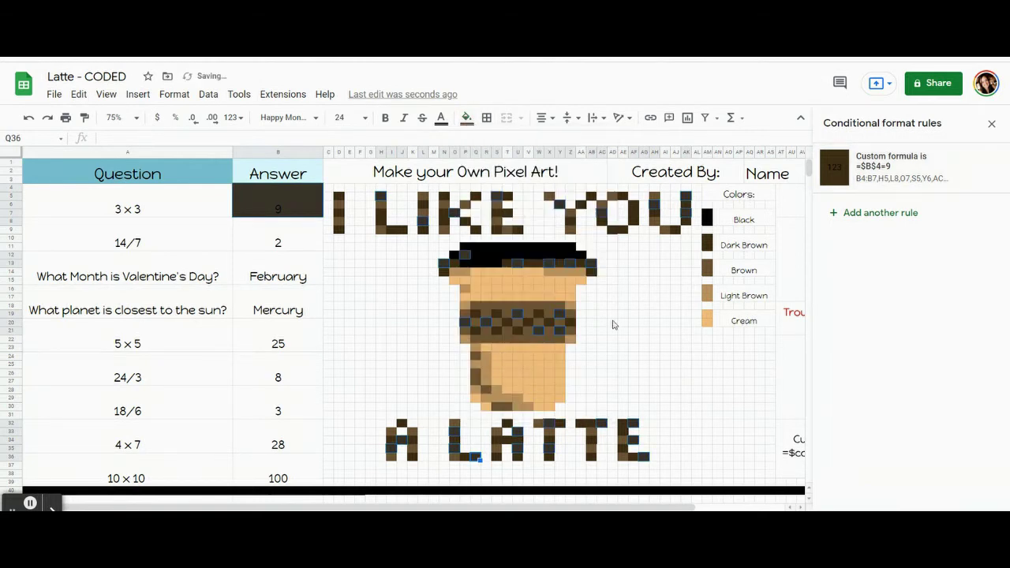
click(210, 320)
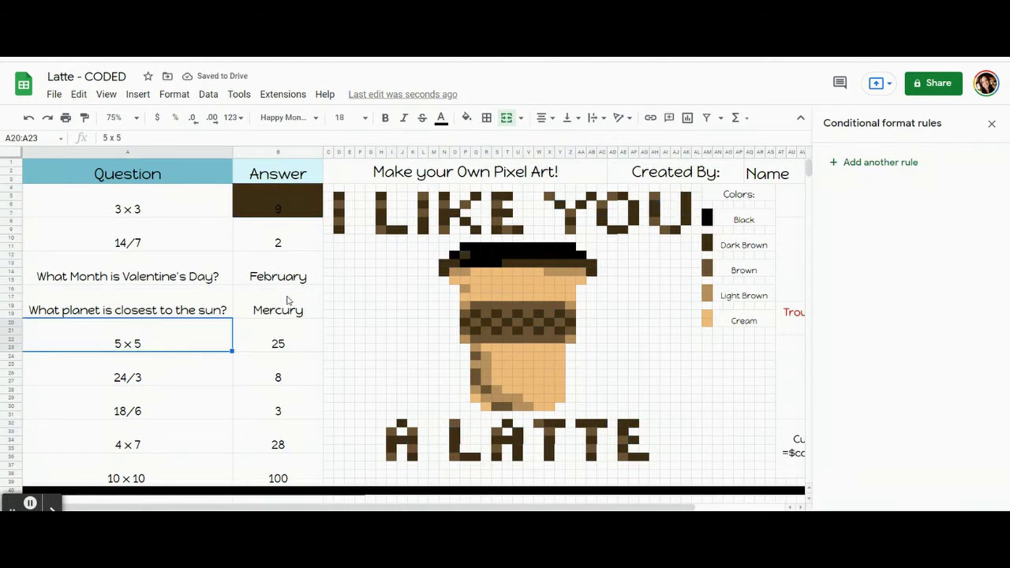
Step: Test the pixel reveal by deleting the 3 x 3 answer in B4 and entering 9 again
click(268, 209)
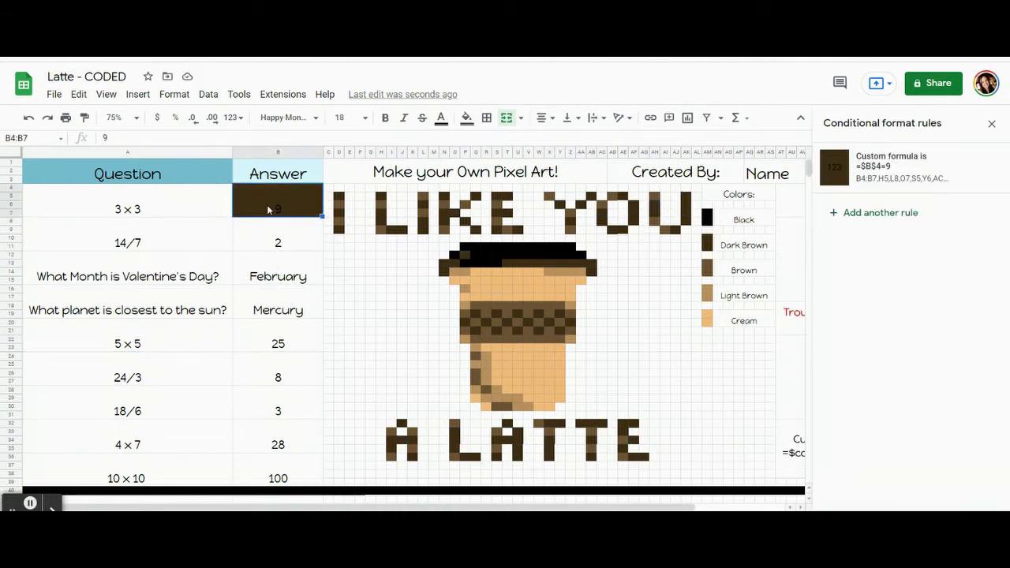
key(Delete)
click(268, 237)
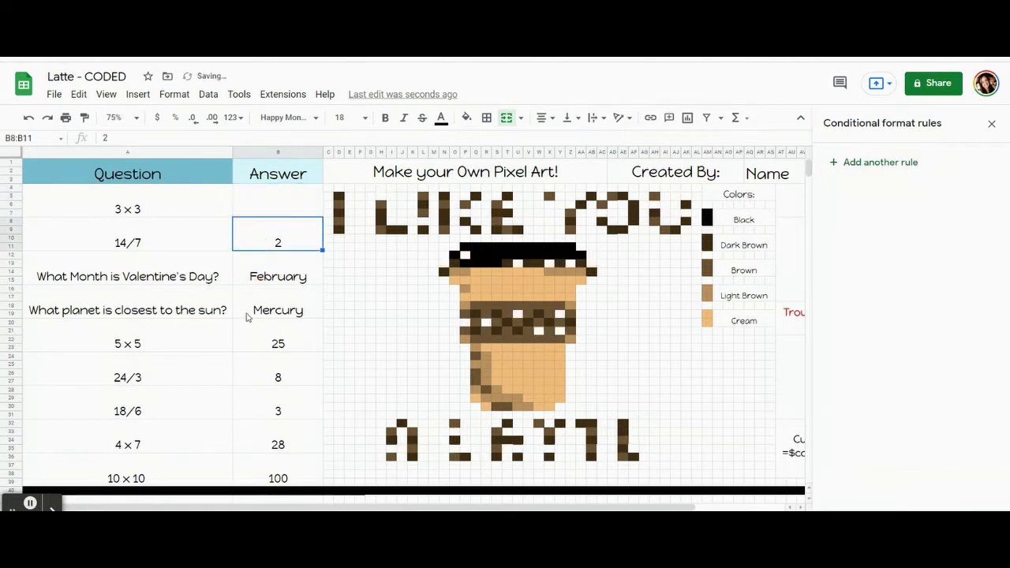
click(285, 212)
text(9)
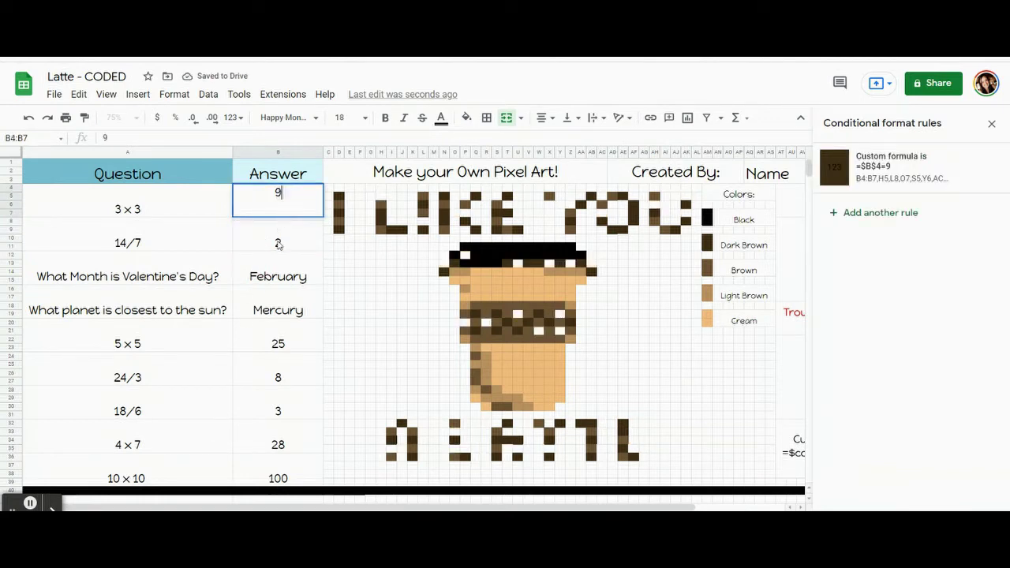
click(265, 274)
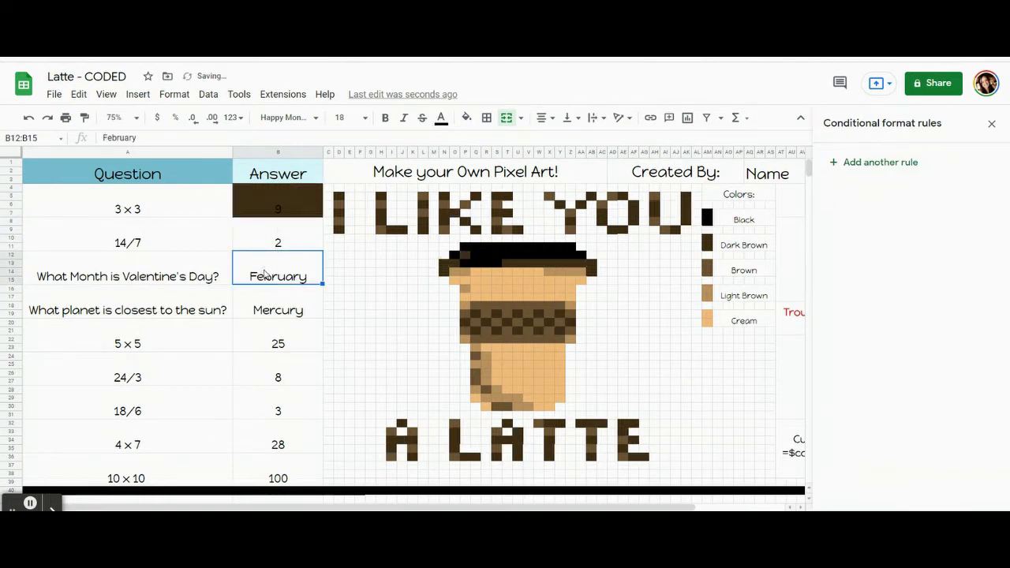
Step: Delete the 3 x 3 answer in B4 and check the fill colour used by the cream cup pixel T14
click(282, 211)
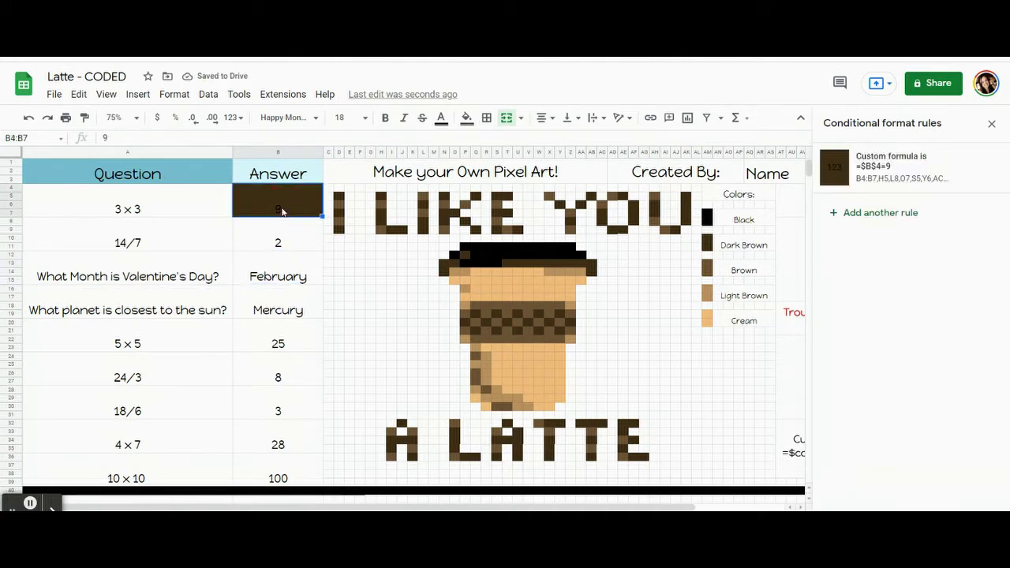
key(Delete)
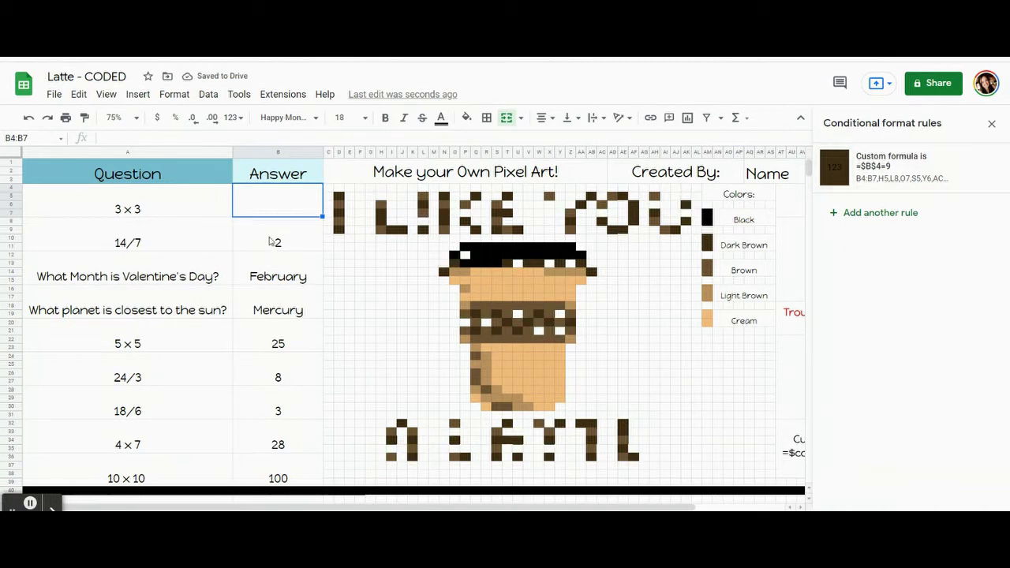
click(269, 241)
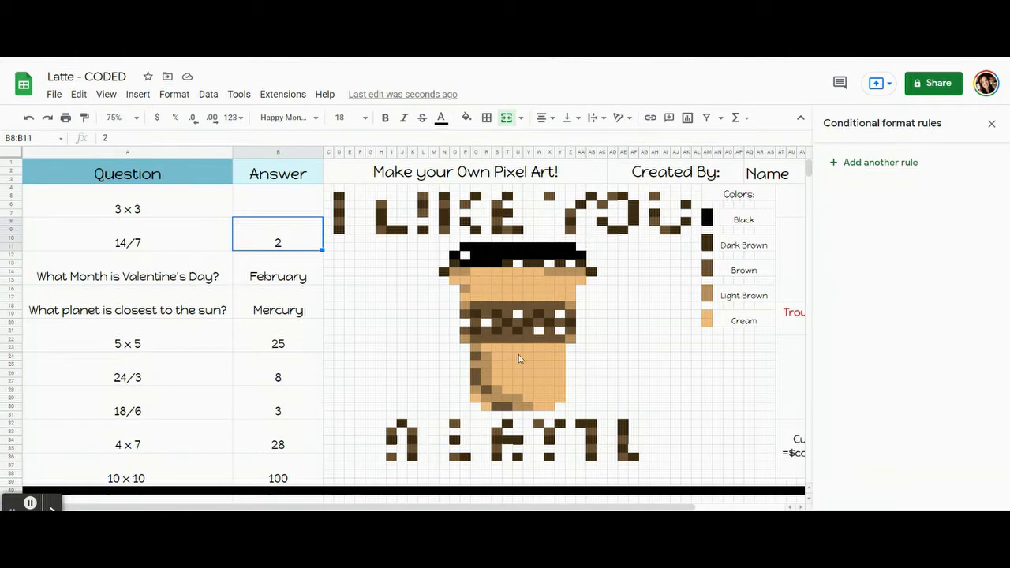
click(509, 273)
click(467, 117)
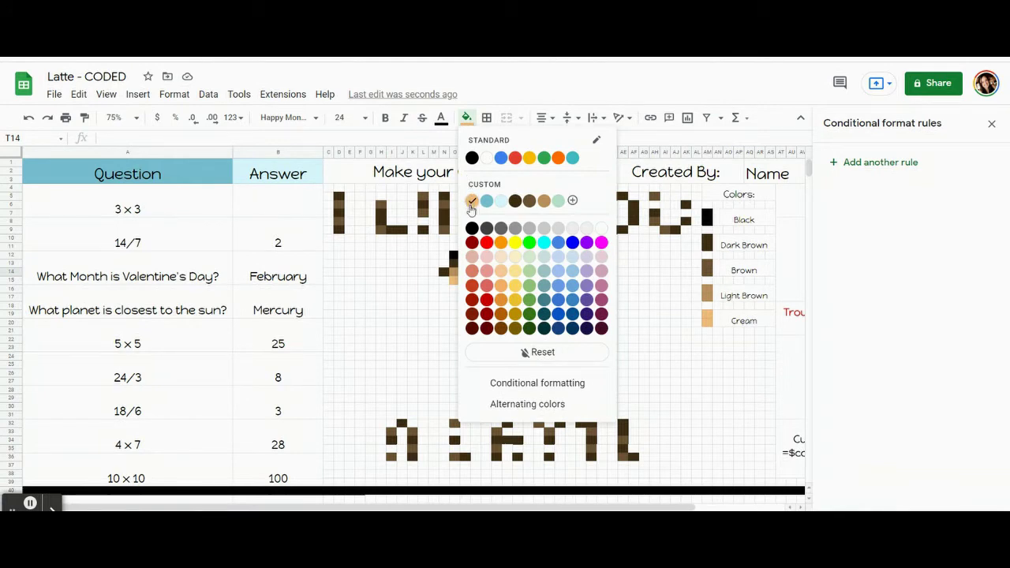
click(309, 241)
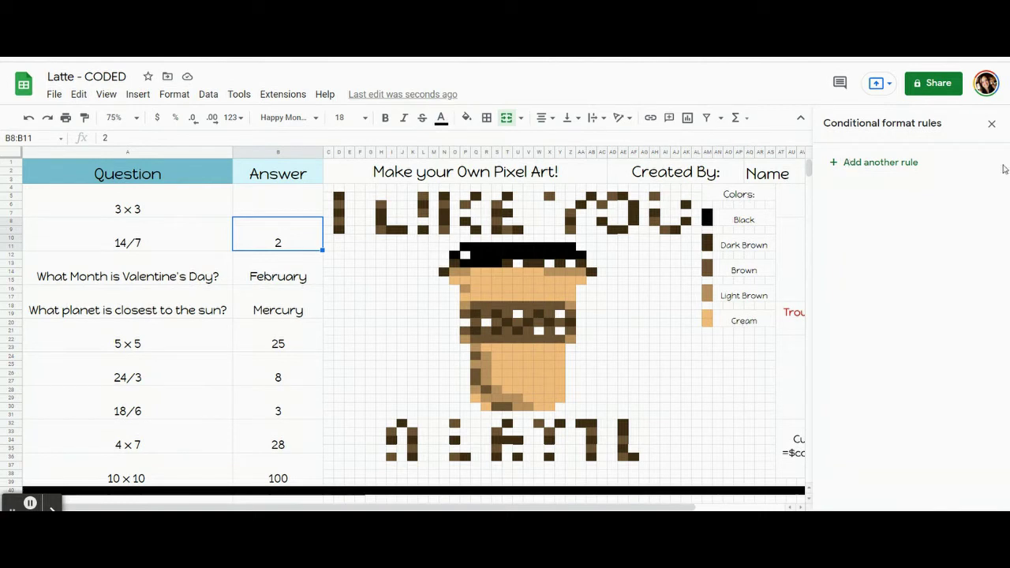
Step: Add a conditional format rule for the 14/7 answer cell B8:B11 with the custom cream fill
click(175, 93)
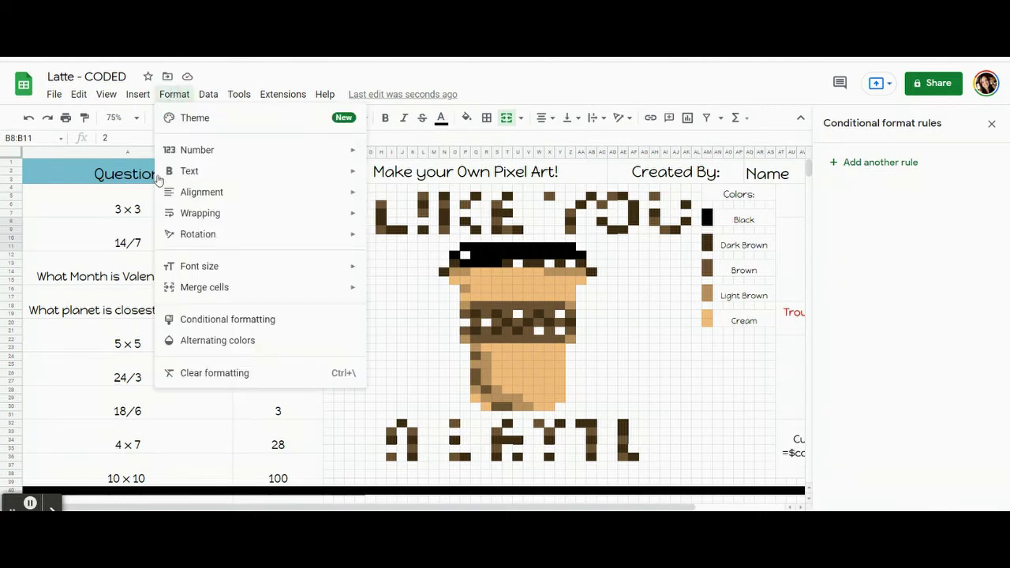
click(897, 164)
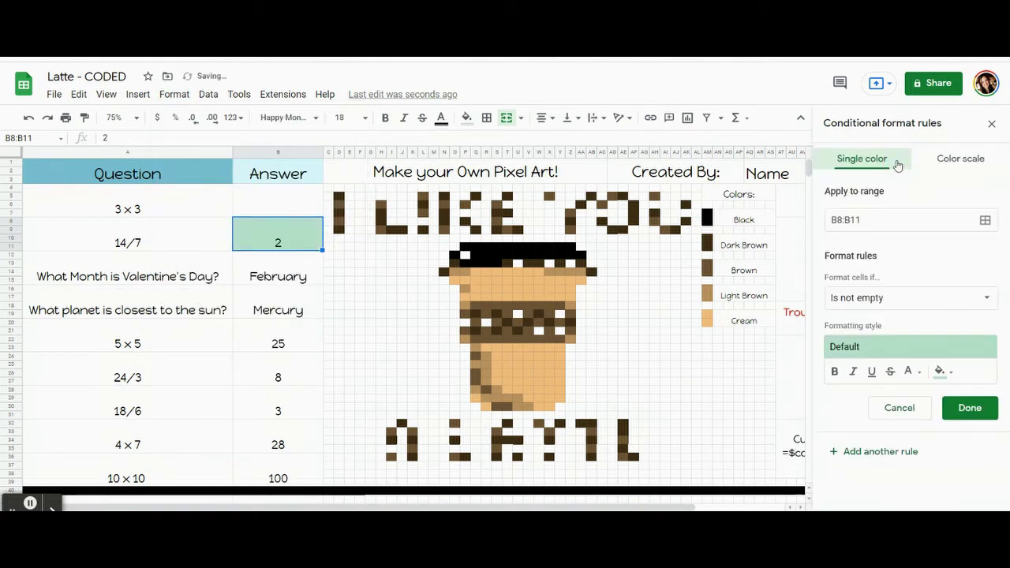
click(951, 376)
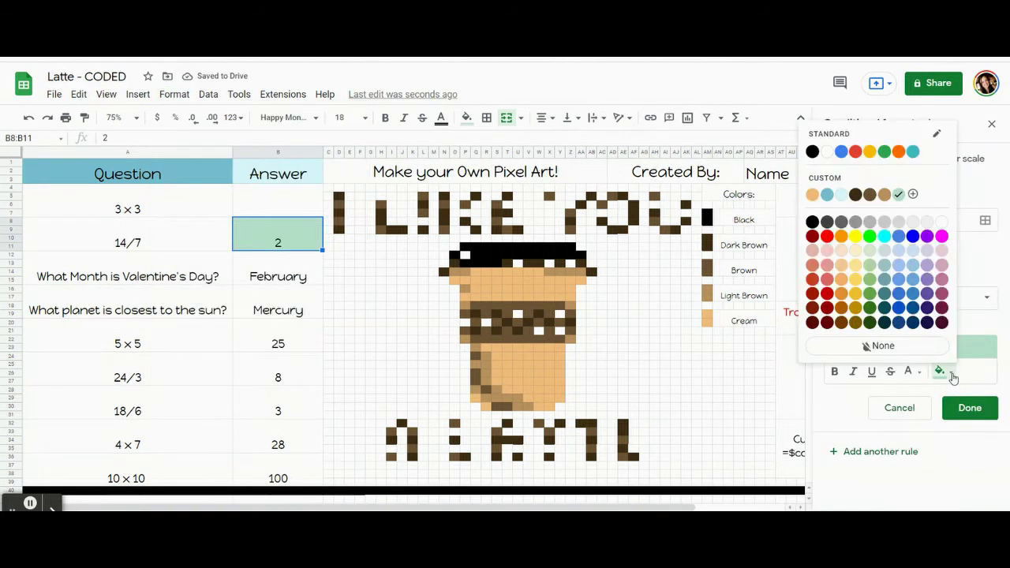
click(813, 194)
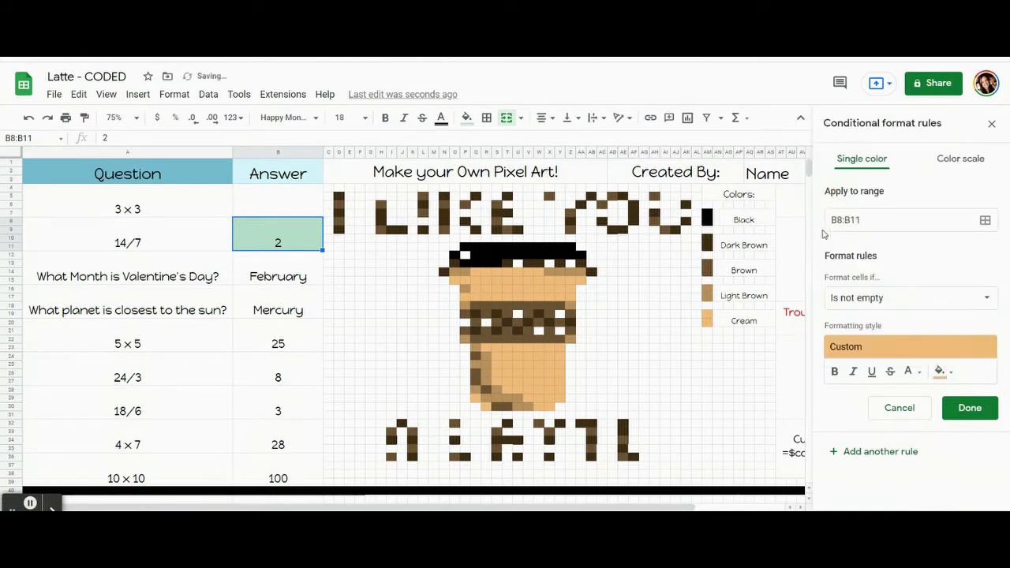
Step: Set the cream rule's condition to the custom formula =$b$8=2
click(866, 299)
scroll(868, 332, down, 5)
click(868, 503)
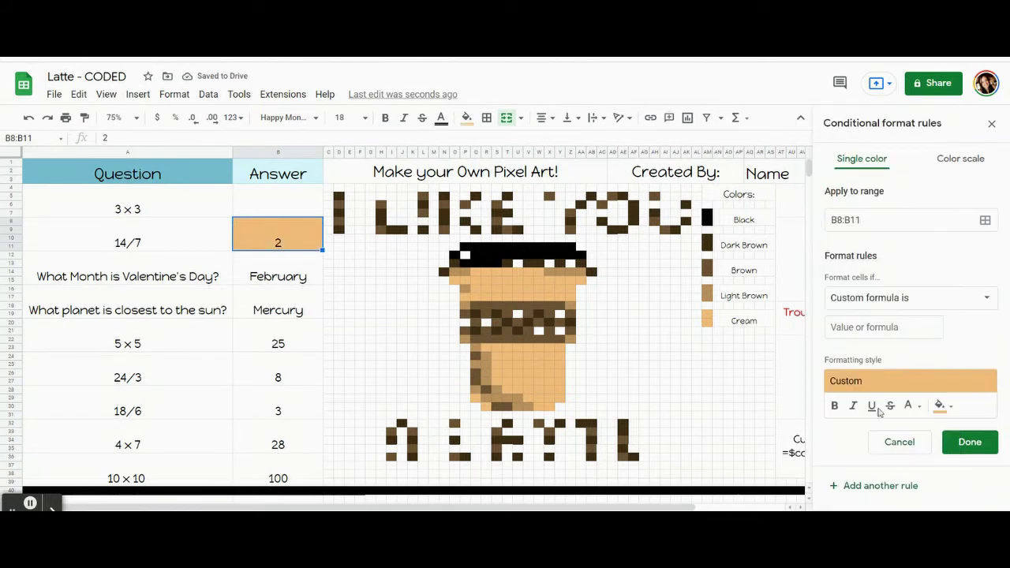
click(853, 331)
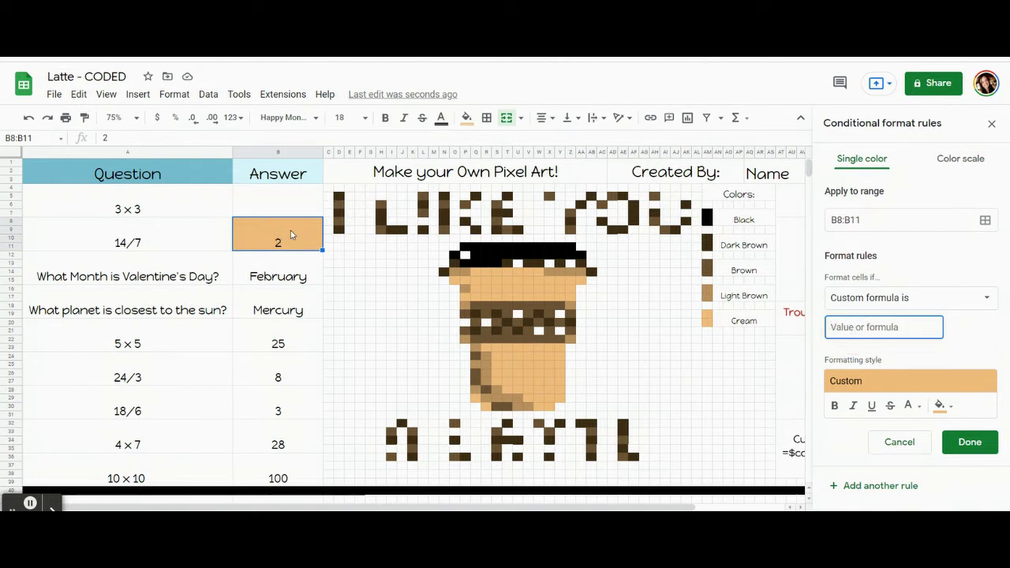
text(=$b$8)
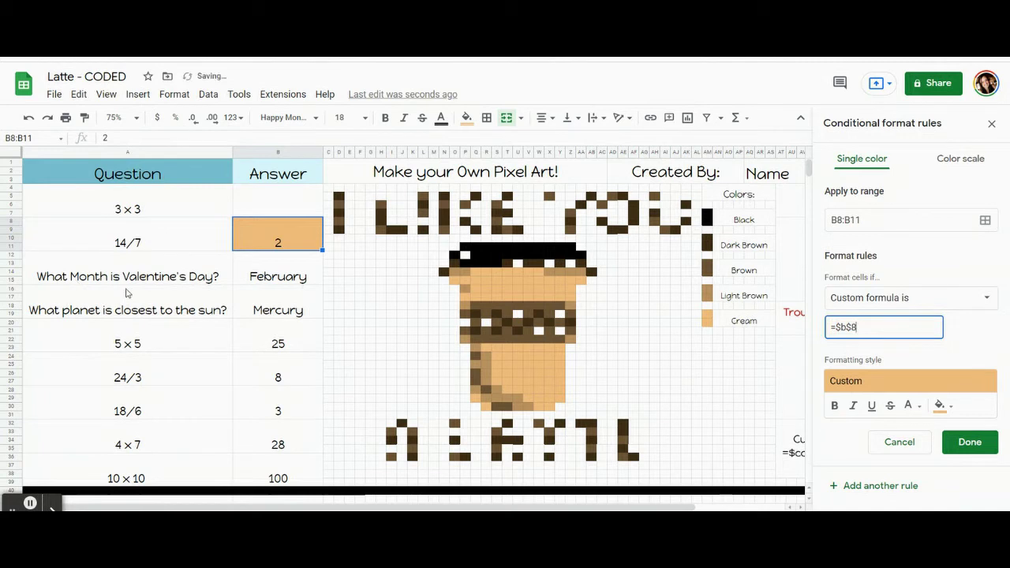
text(=2)
Step: Add the upper cup cells R14, V14, W16, Z15, U15:U16 and Q15 to the cream rule's data range
click(985, 221)
drag(481, 235, 113, 249)
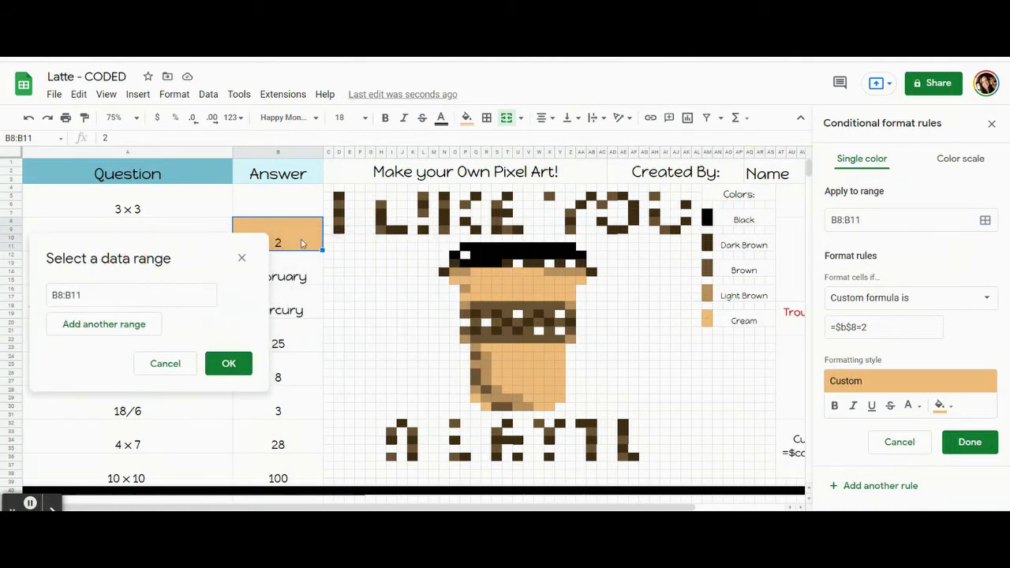
ctrl+click(487, 273)
ctrl+click(518, 280)
ctrl+click(528, 272)
ctrl+click(539, 288)
ctrl+click(571, 280)
drag(518, 280, 517, 287)
ctrl+click(474, 280)
Step: Add the lower cup cells T24, V23, Y23:Y24, W25, X28:Y28, V28, U25, S27 and R23 to the data range
ctrl+click(506, 355)
ctrl+click(527, 348)
drag(559, 349, 559, 389)
ctrl+click(538, 364)
ctrl+click(549, 389)
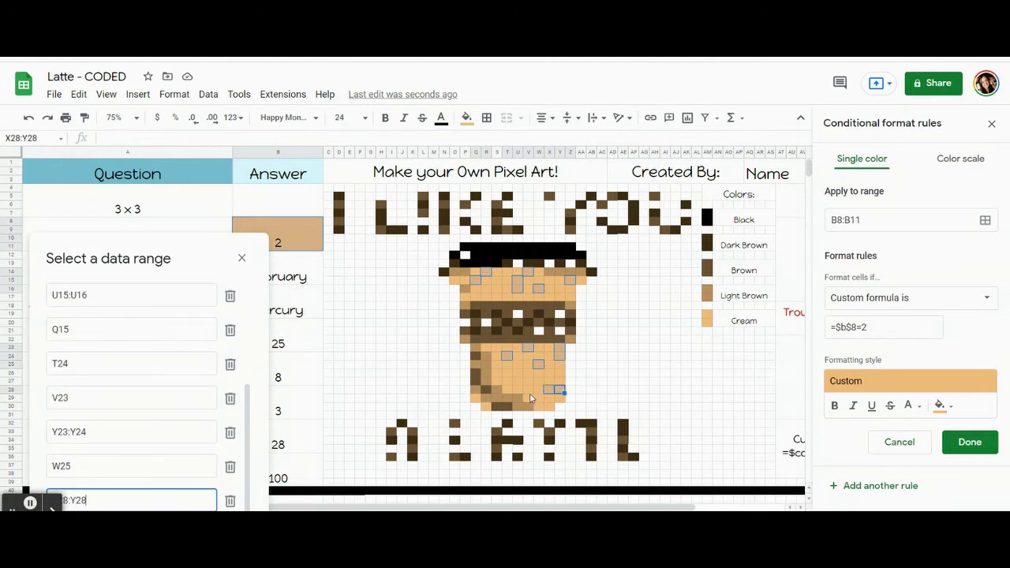
ctrl+click(528, 389)
ctrl+click(517, 365)
ctrl+click(495, 382)
ctrl+click(486, 347)
Step: Add the cream cells S15, R17, P17, O15, R30, Q29 and Y26 to the rule's data range
ctrl+click(497, 279)
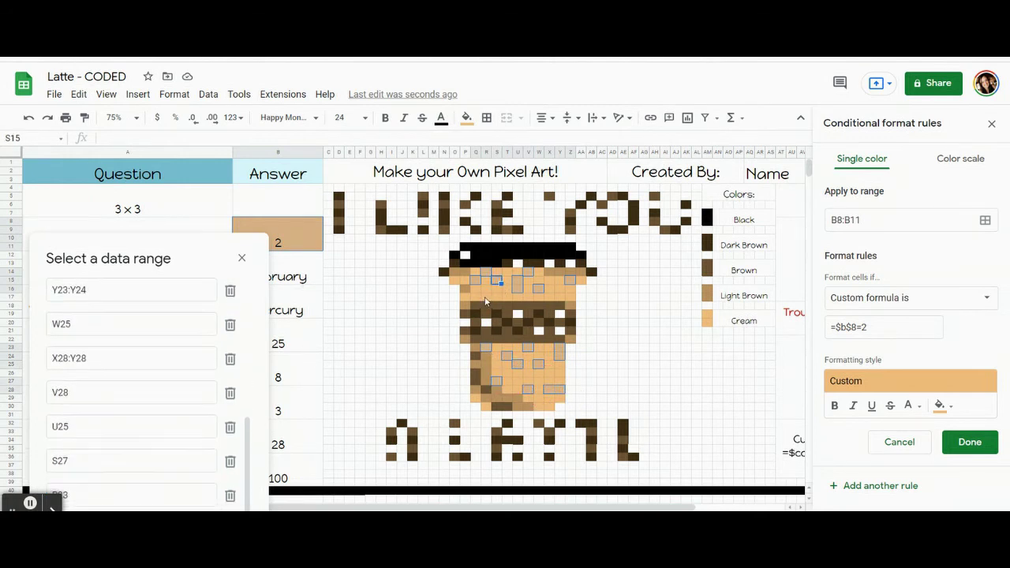
ctrl+click(466, 297)
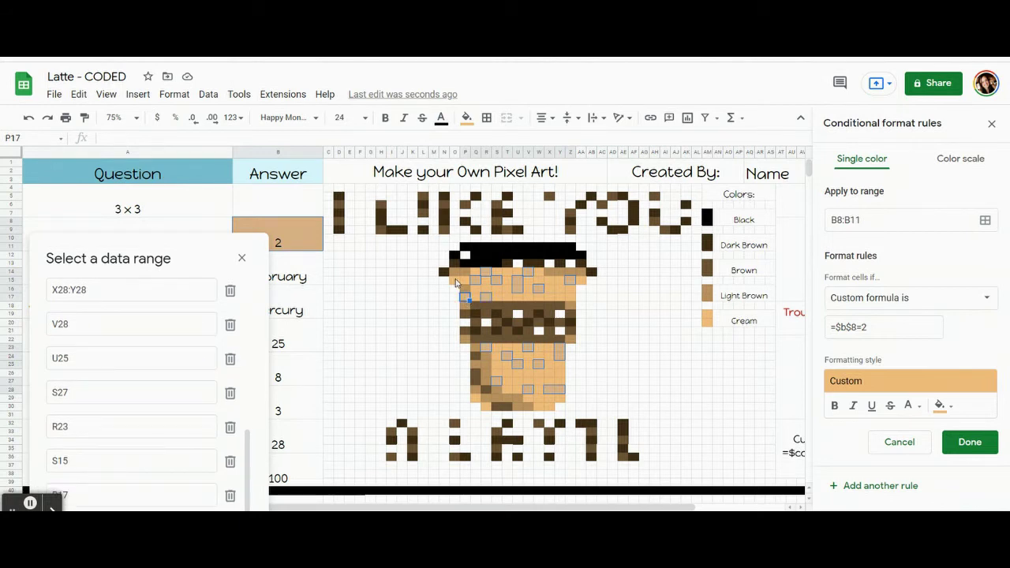
ctrl+click(477, 411)
ctrl+click(483, 404)
ctrl+click(559, 372)
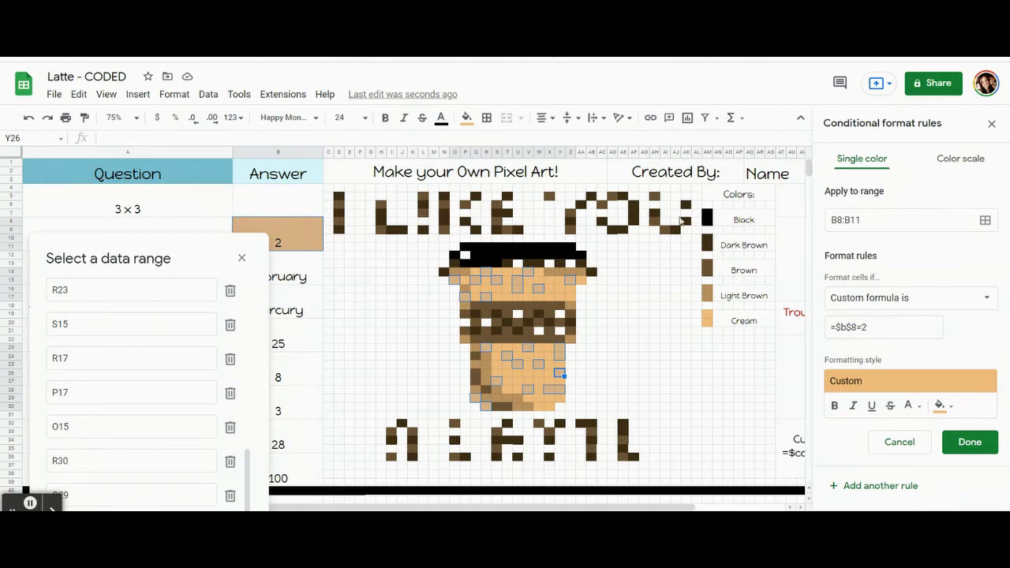
Step: Save the cream rule with its selected ranges and reset the manual fill colour of the selected cells
drag(185, 258, 189, 198)
drag(214, 139, 218, 139)
click(261, 450)
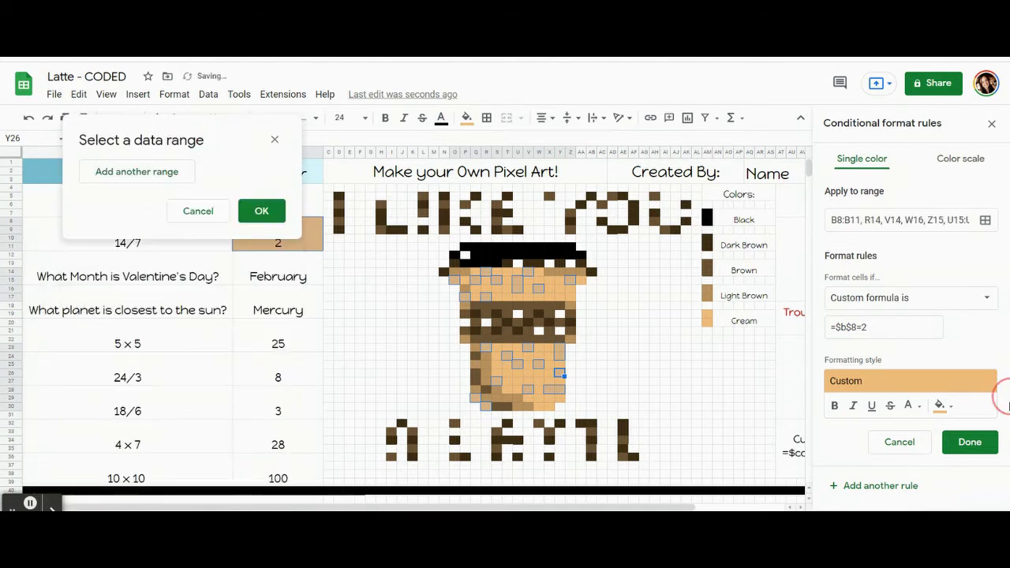
click(970, 442)
click(466, 118)
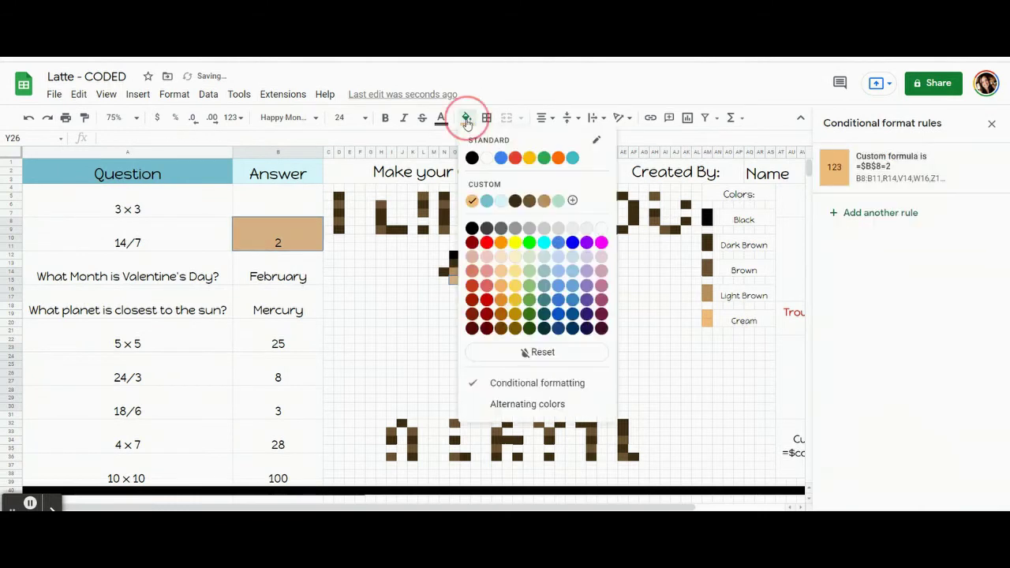
click(530, 353)
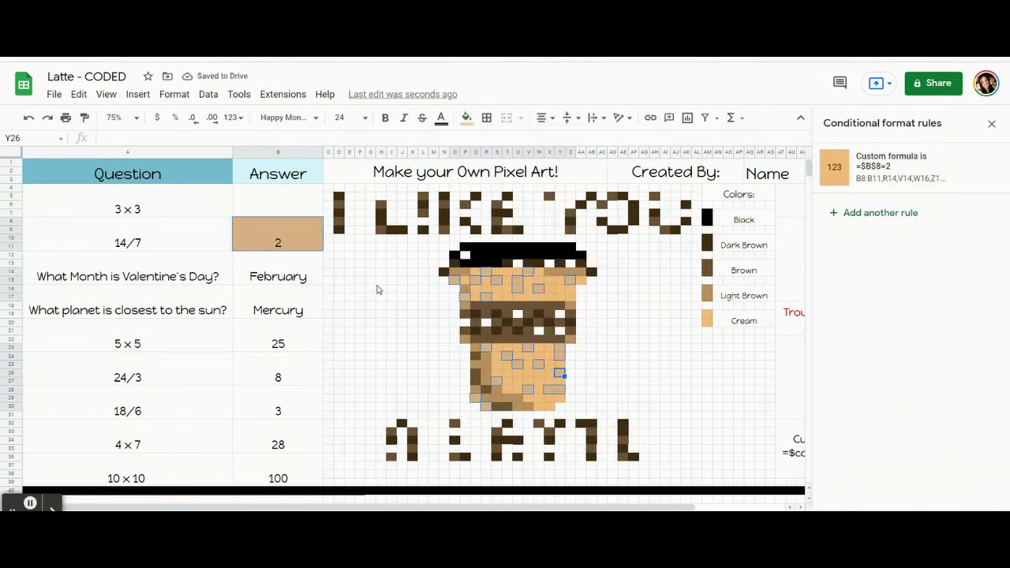
Step: Test both reveals by deleting the 14/7 answer in B8, then entering 9 in B4 and 2 in B8
click(284, 246)
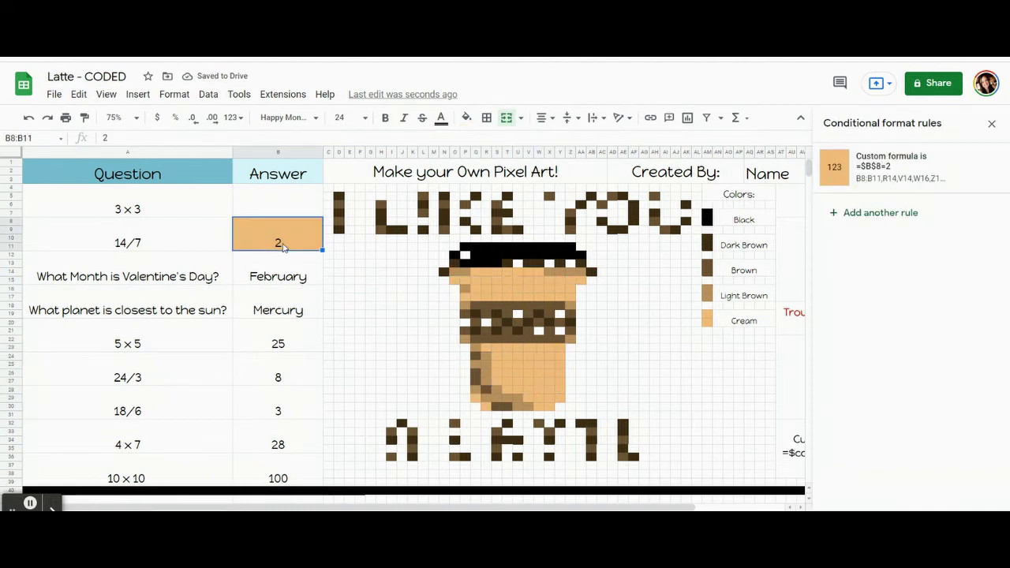
key(Delete)
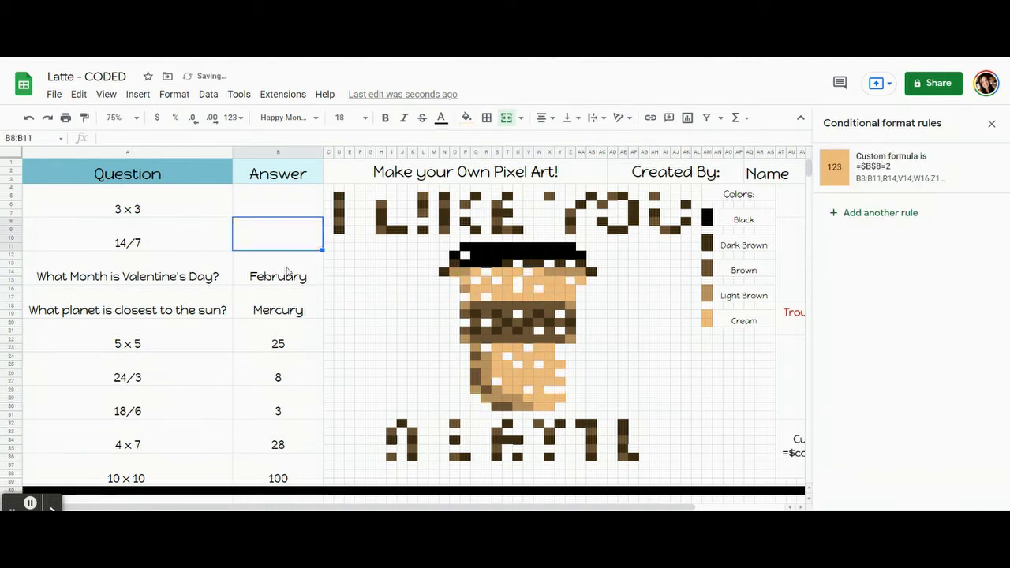
click(368, 272)
click(254, 204)
text(9)
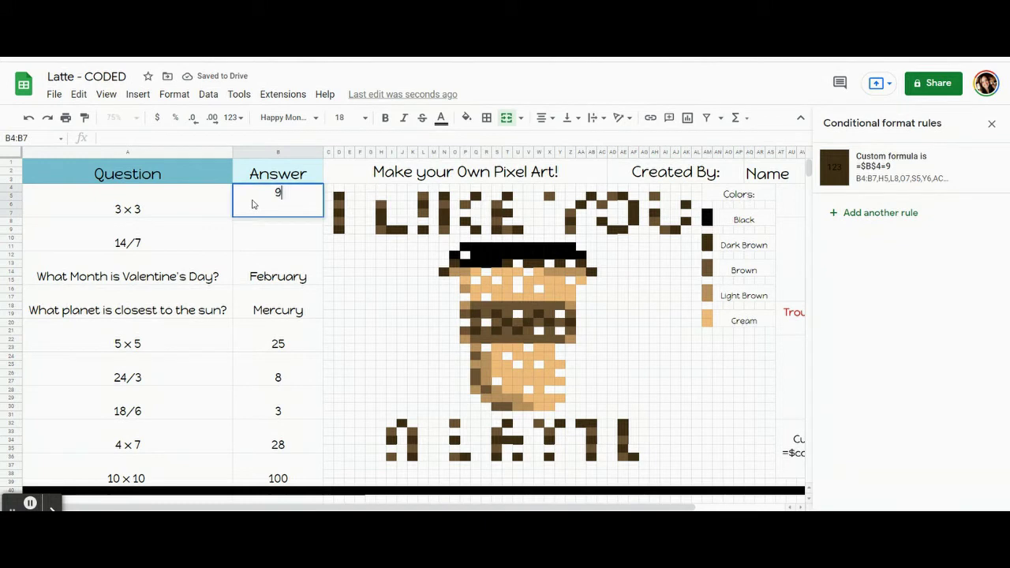
key(Return)
text(2)
key(Return)
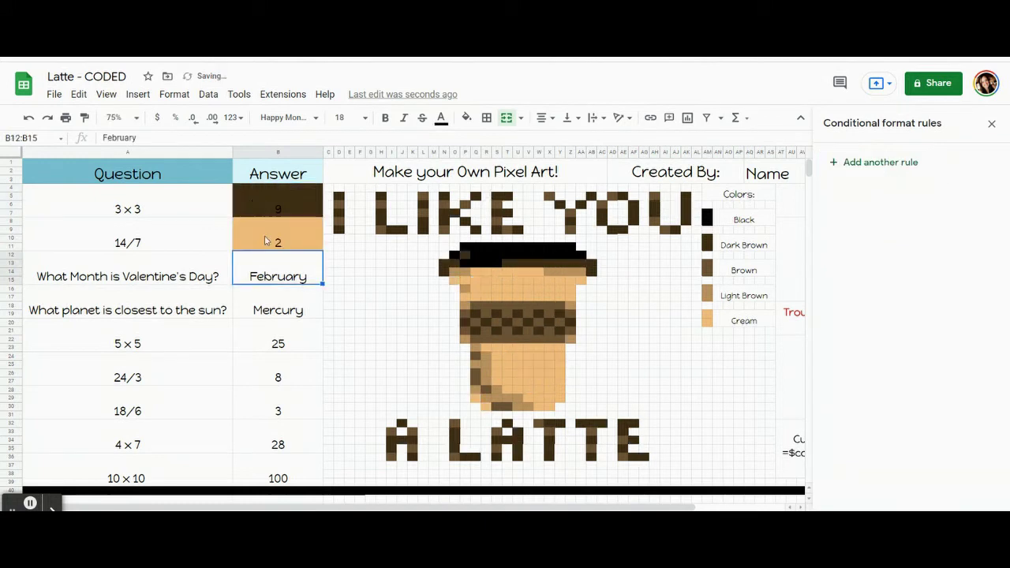
Step: Clear the answers for 14/7 in B8 and 3 x 3 in B4
click(261, 221)
key(Delete)
click(268, 212)
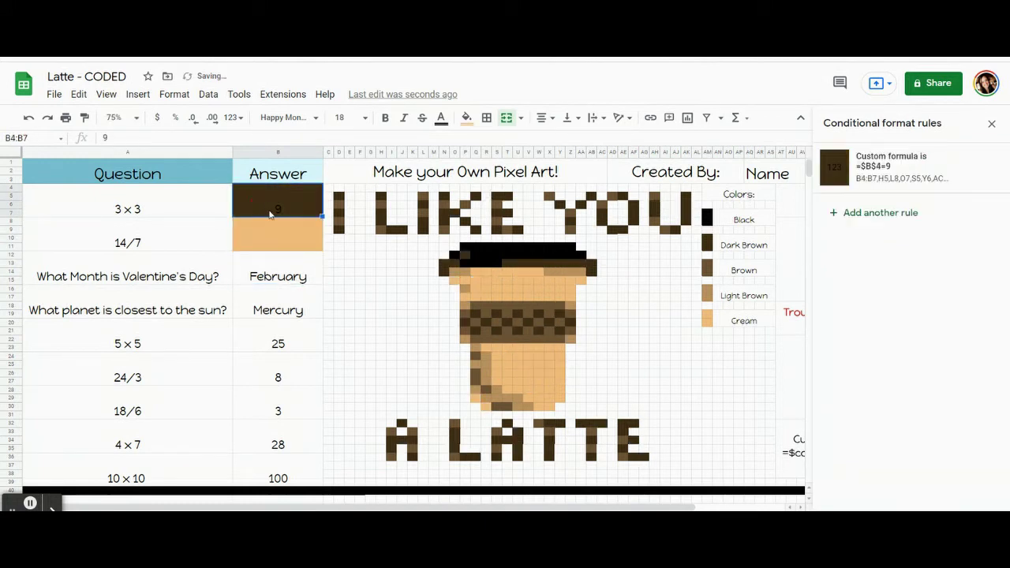
key(Delete)
click(301, 283)
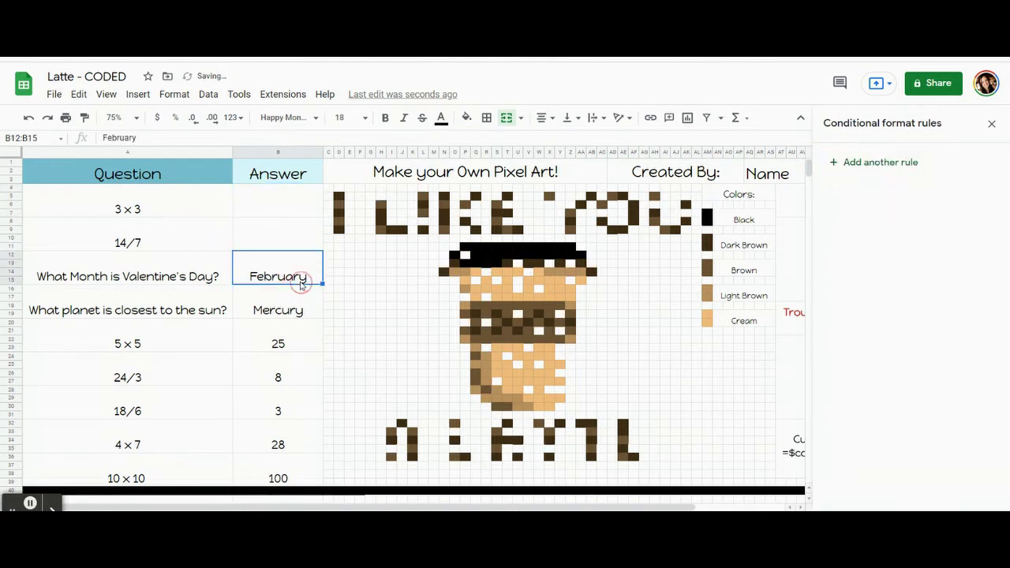
click(269, 214)
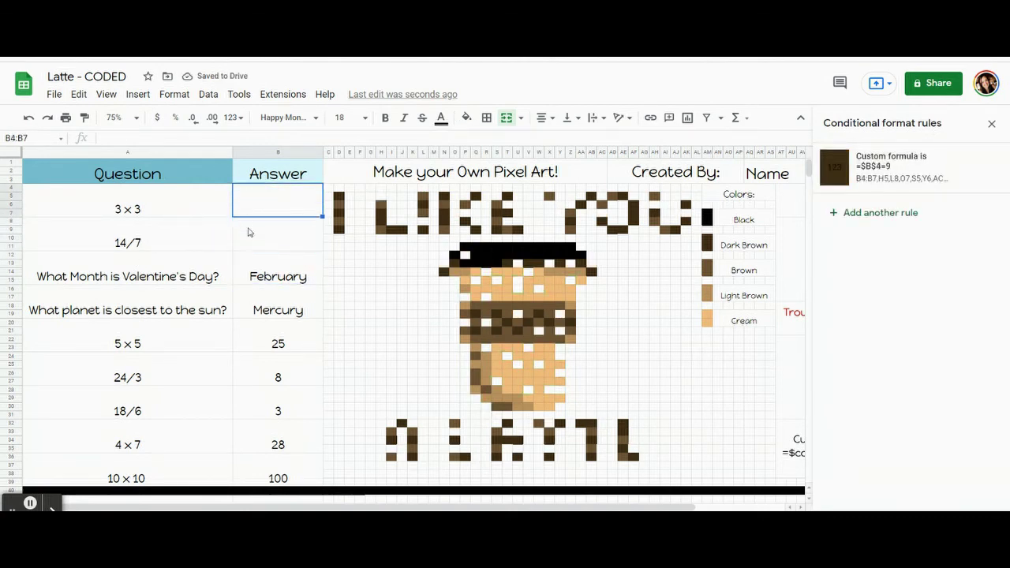
click(257, 269)
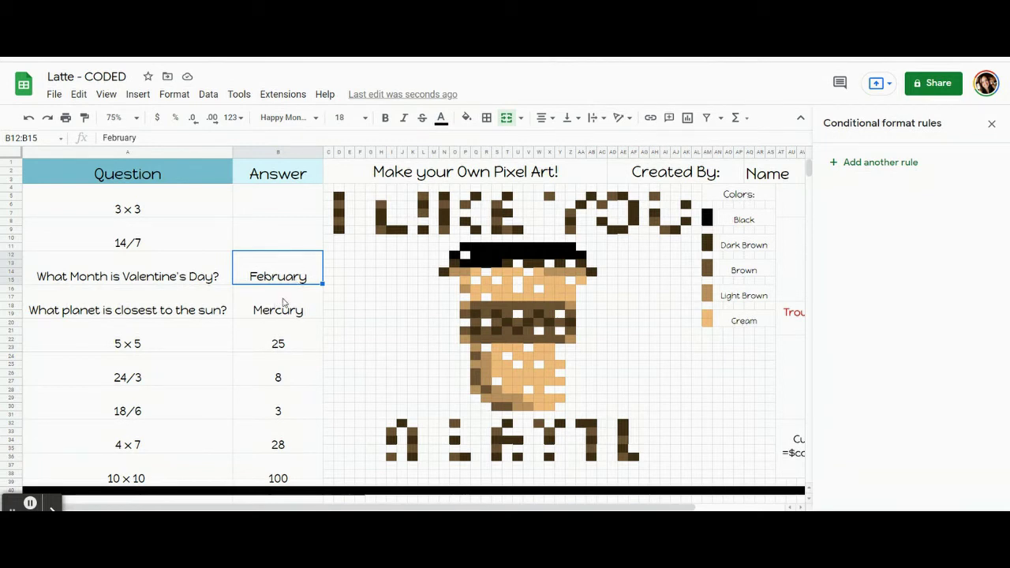
click(254, 416)
click(253, 445)
click(255, 476)
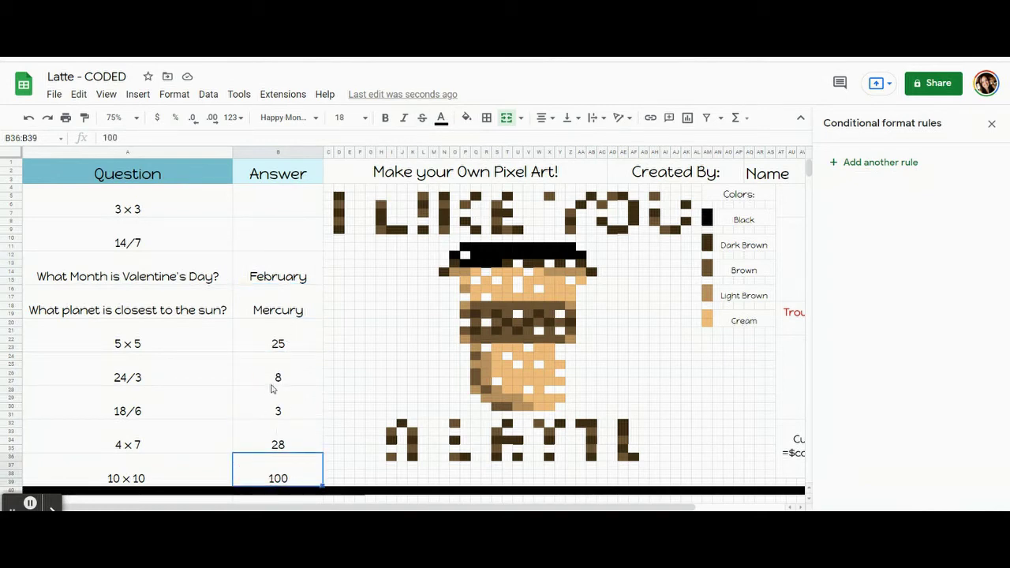
Step: Add a conditional format rule for the Valentine's Day answer cell B12:B15 with black fill and white text
click(284, 273)
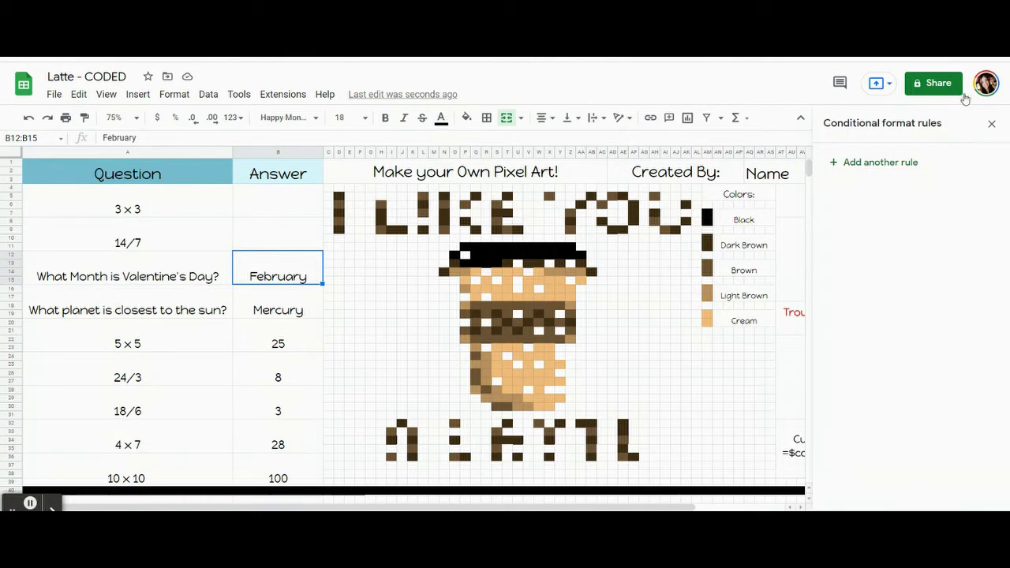
click(857, 166)
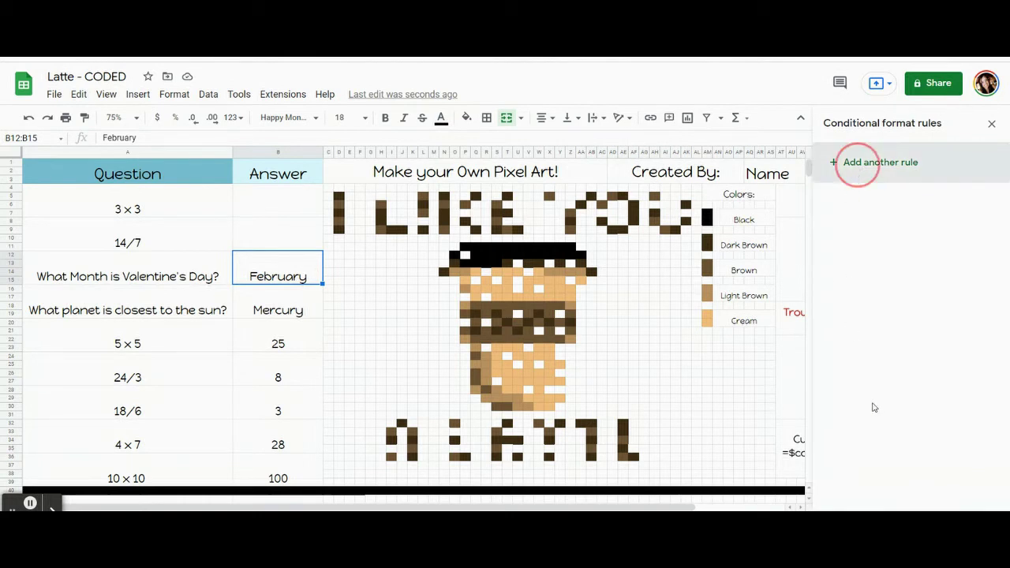
click(953, 378)
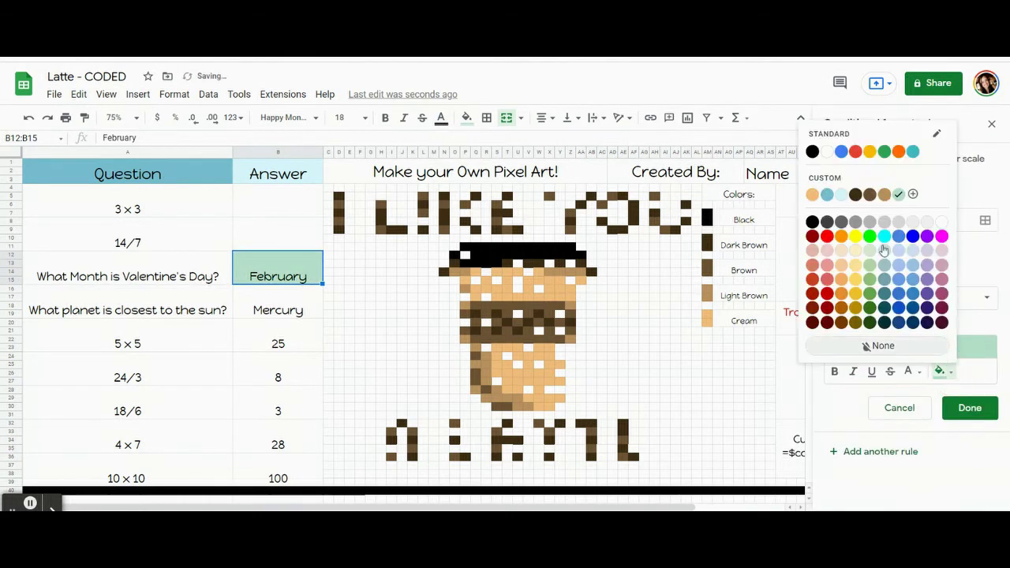
click(812, 218)
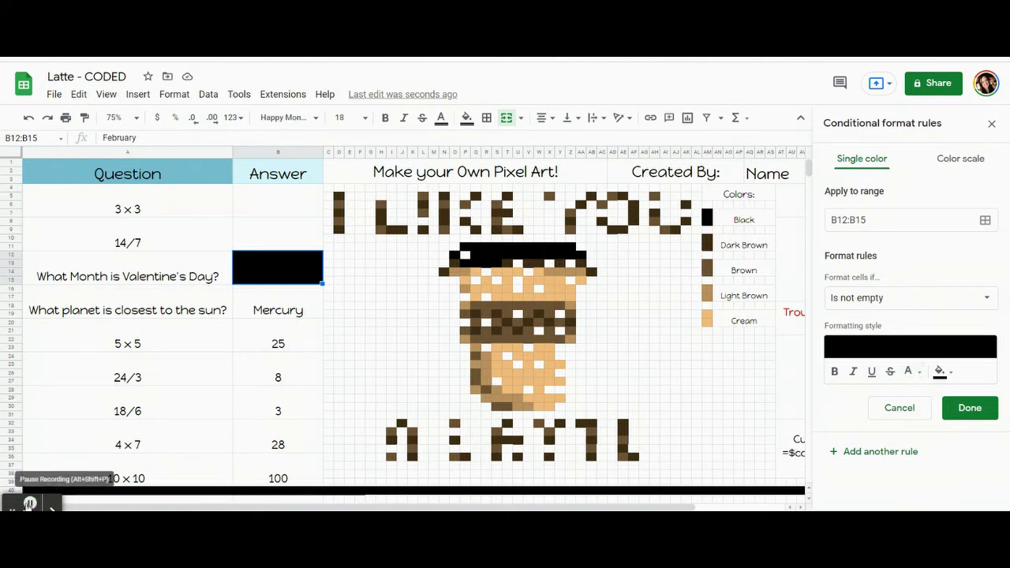
click(917, 374)
click(905, 220)
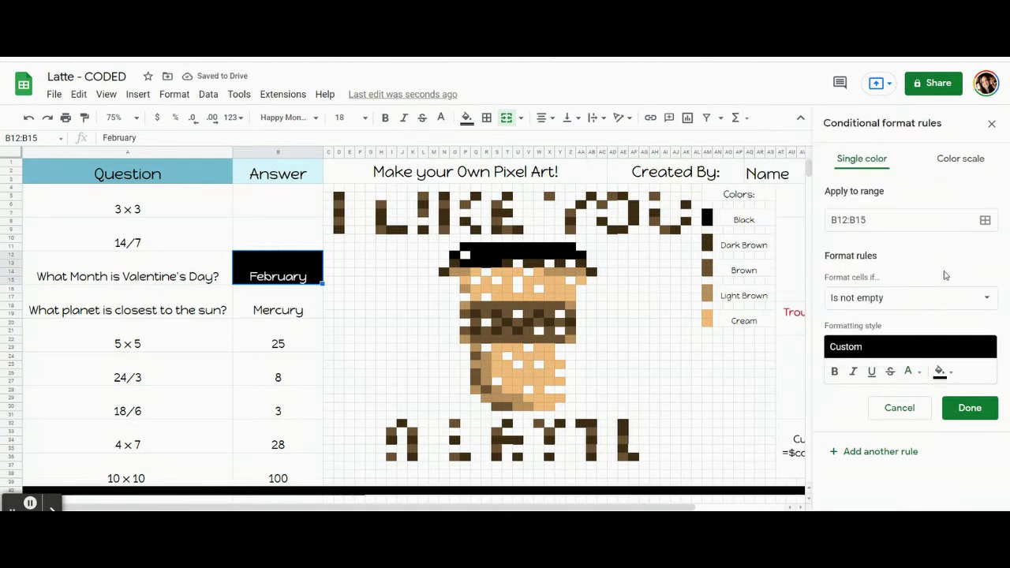
Step: Set the black rule's condition to the custom formula =$b$12="February"
click(881, 297)
scroll(882, 300, down, 1)
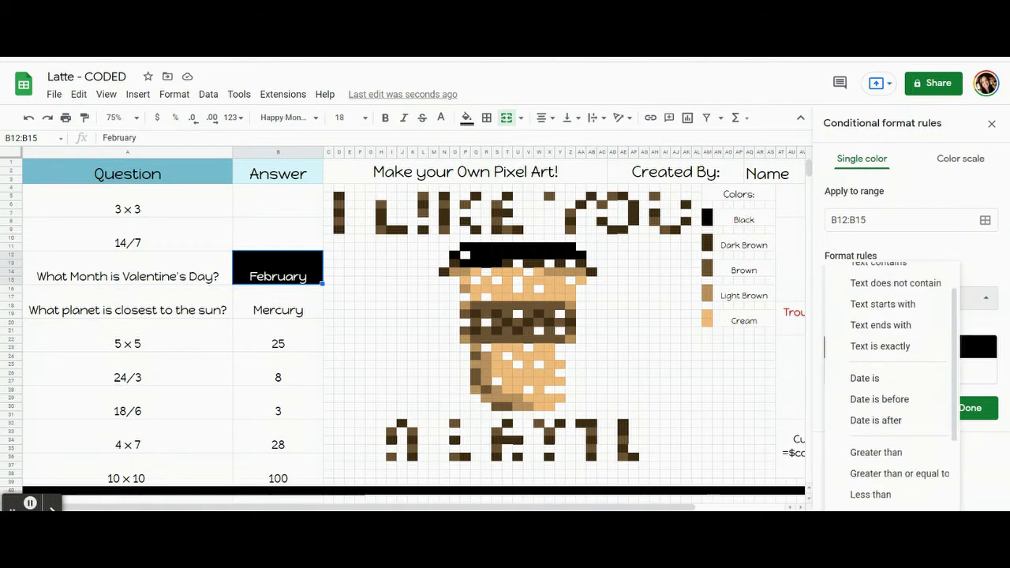
scroll(883, 394, down, 3)
click(868, 505)
click(900, 326)
text(=$b)
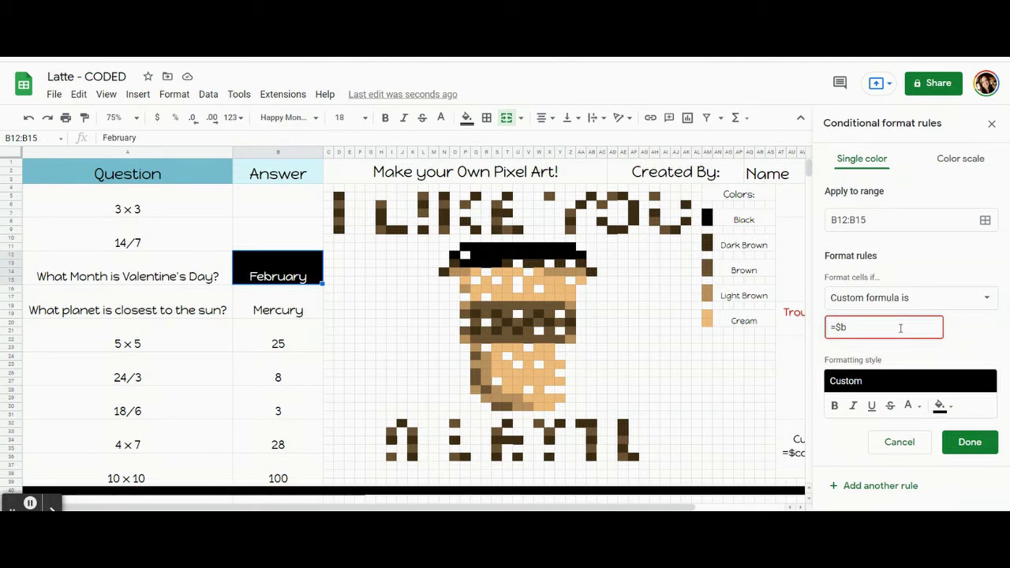
text($12=February)
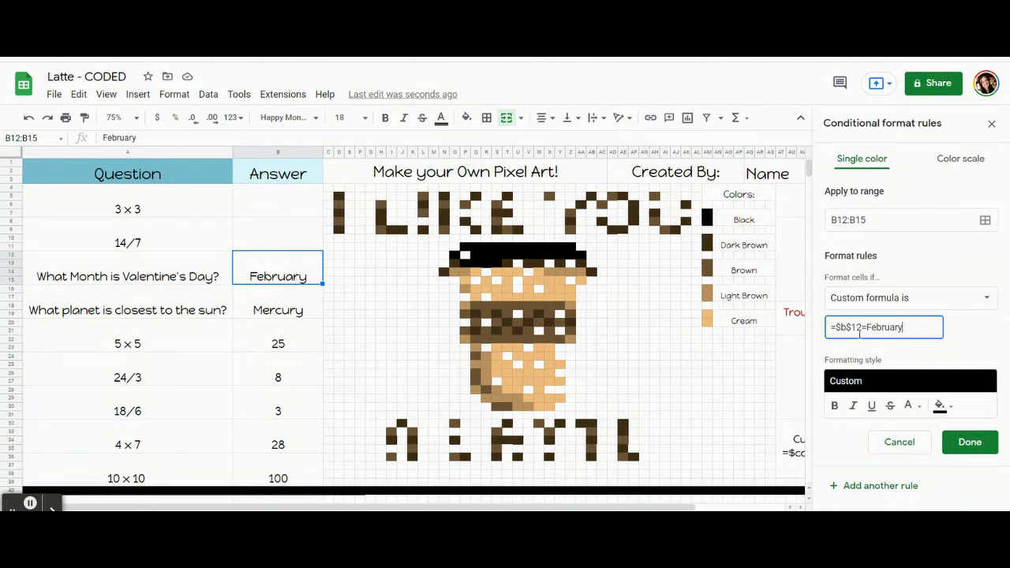
click(865, 328)
text(")
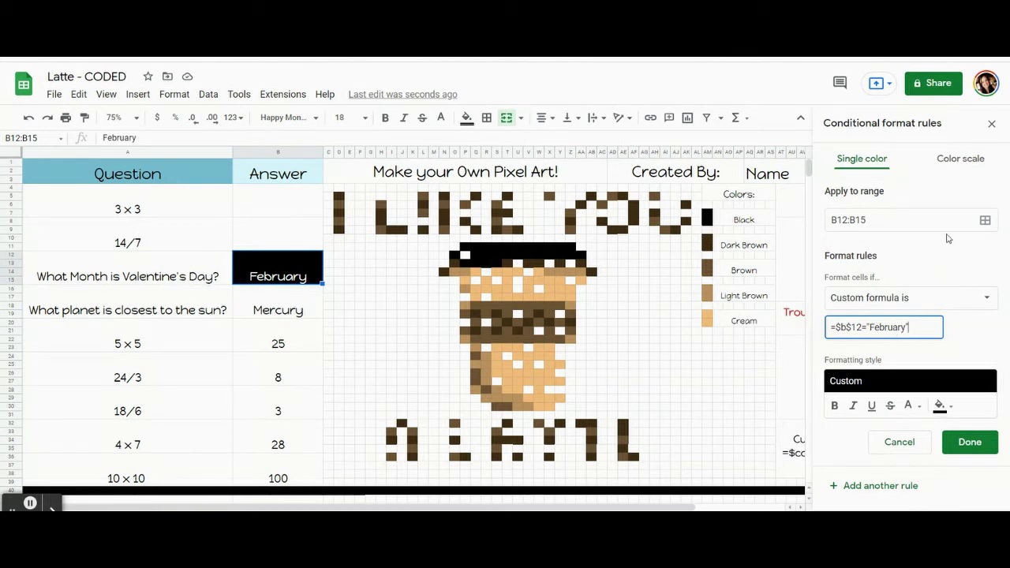
Step: Add the black lid cells P11:R11, S12, T11, W10:W11, Y11, U12, AA12, O12, P13, R13 and W11 to the rule's ranges
click(984, 220)
drag(508, 232, 183, 175)
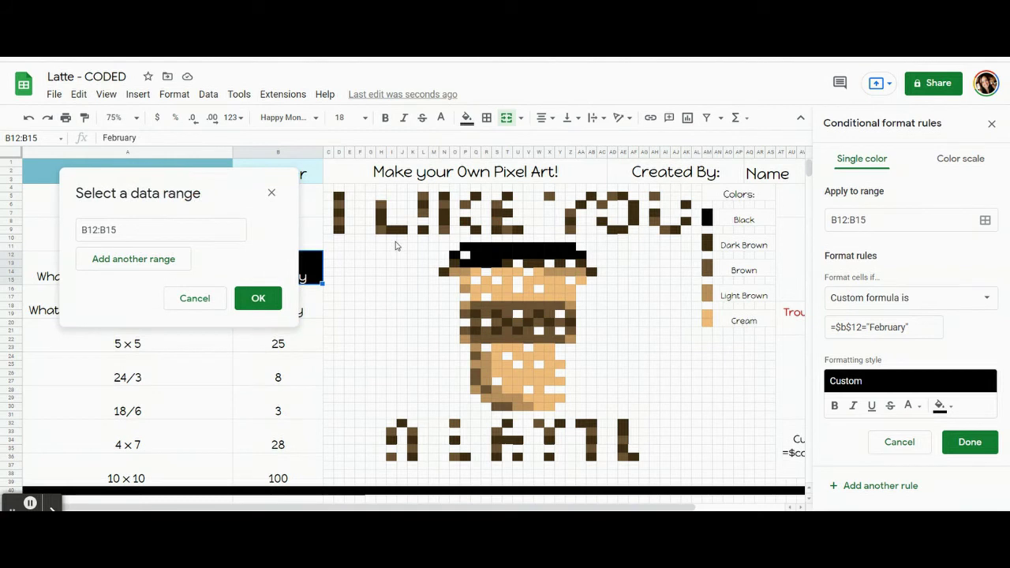
drag(491, 251, 509, 252)
shift+click(487, 247)
ctrl+click(497, 255)
ctrl+click(508, 247)
ctrl+click(538, 238)
shift+click(538, 247)
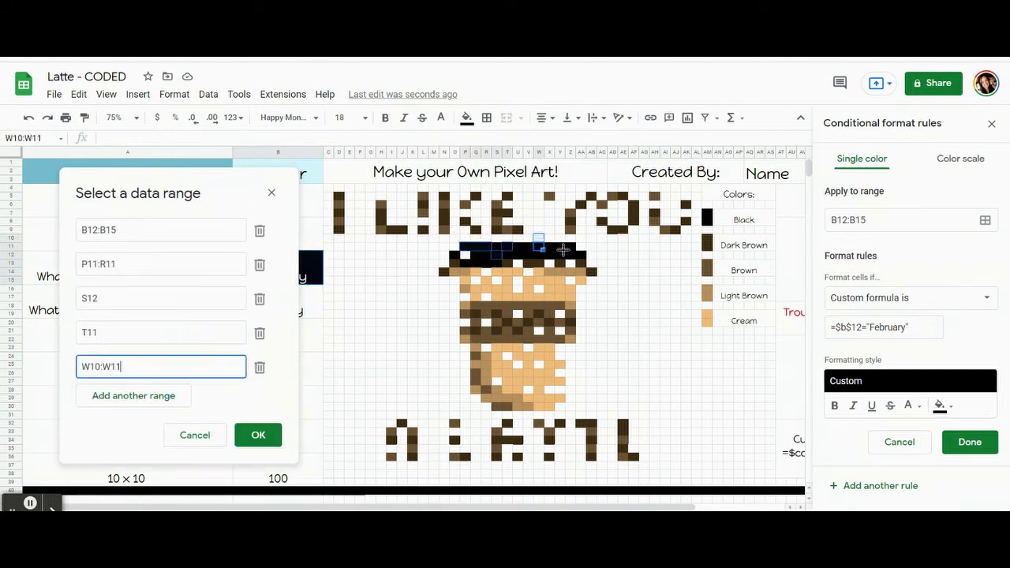
ctrl+click(559, 247)
ctrl+click(518, 255)
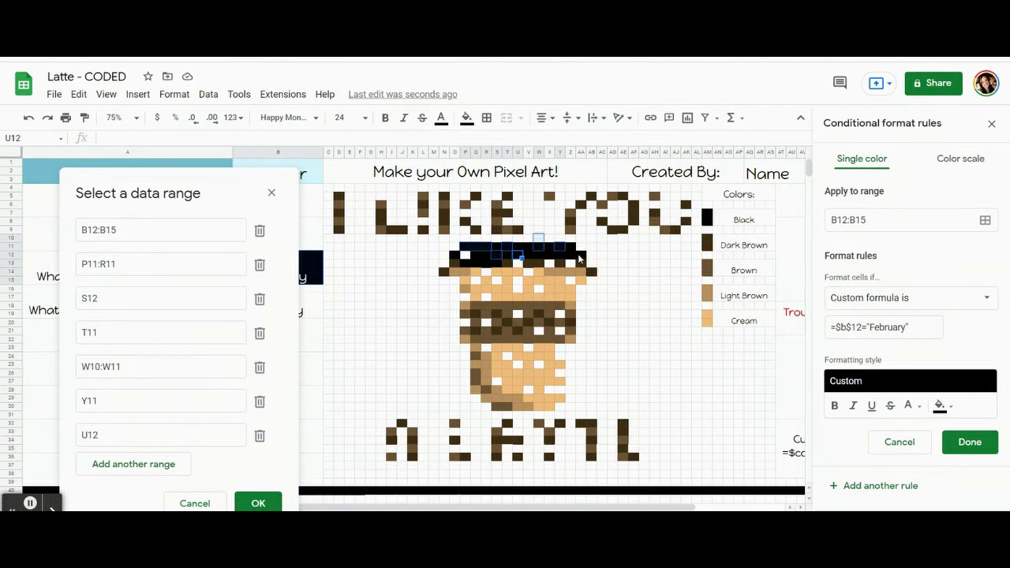
ctrl+click(579, 257)
ctrl+click(455, 255)
ctrl+click(466, 264)
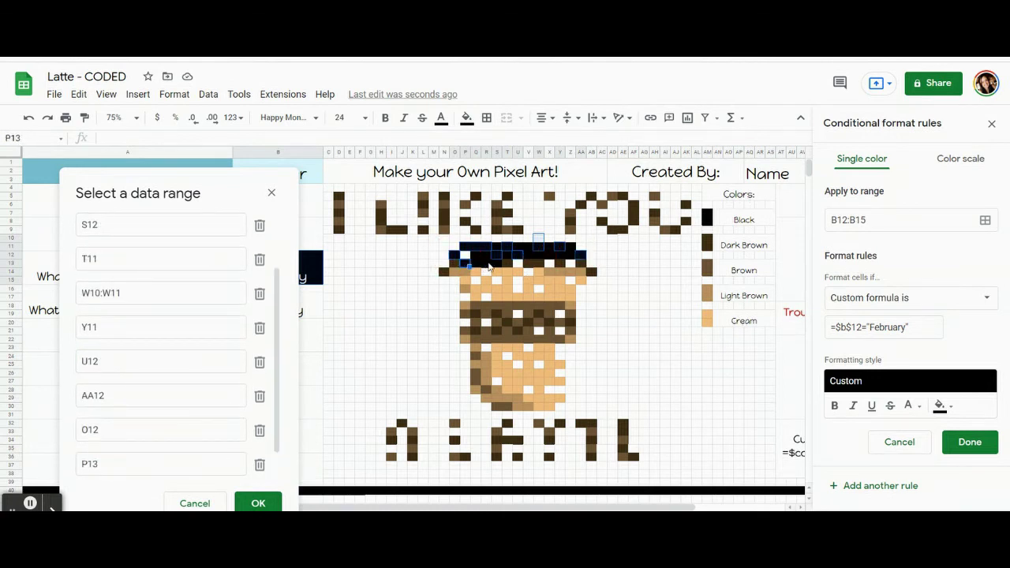
ctrl+click(488, 264)
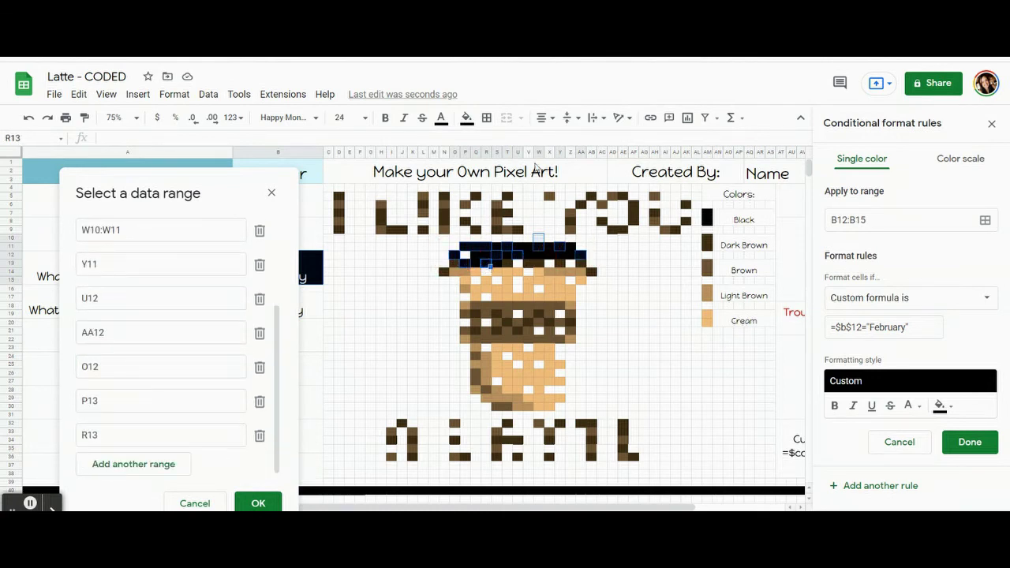
ctrl+click(541, 246)
drag(238, 184, 196, 145)
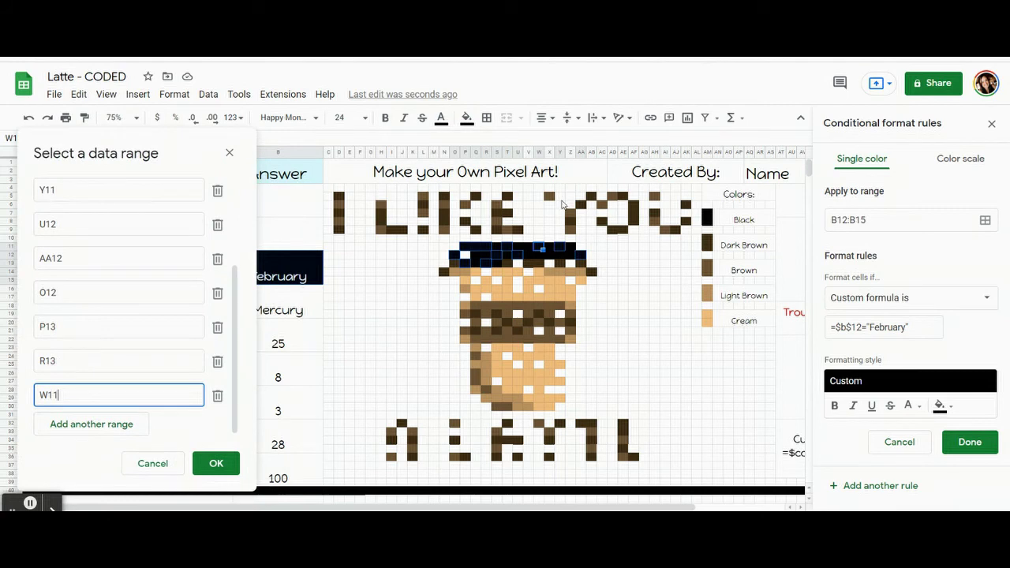
click(214, 463)
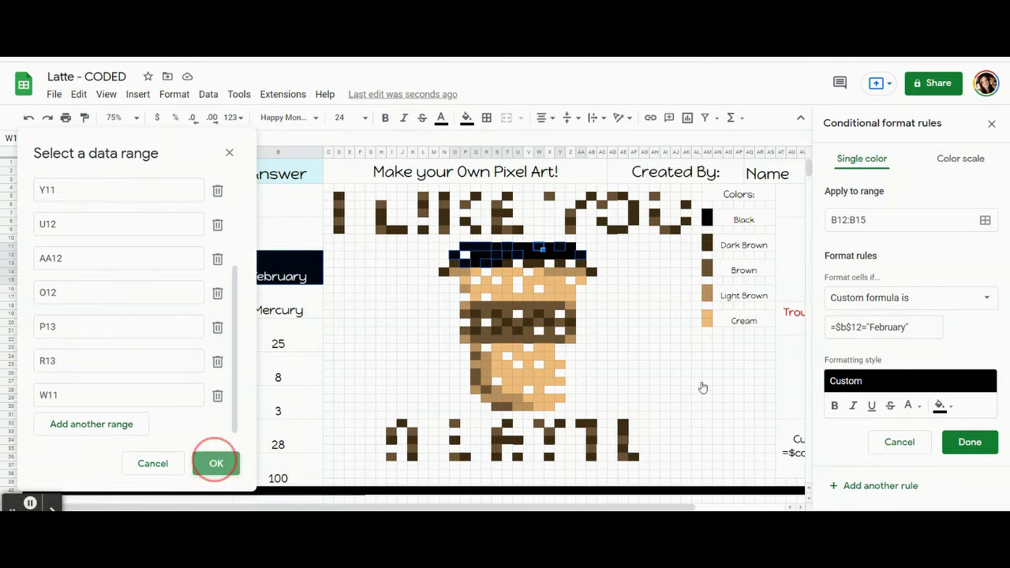
Step: Save the black rule and reset the manual fill colour of the selected lid cells
click(969, 441)
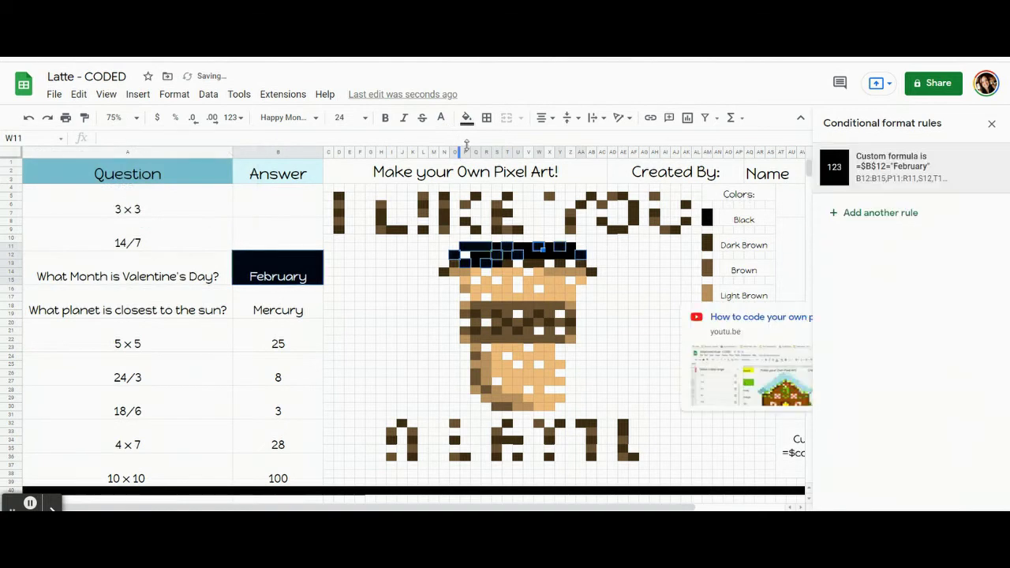
click(466, 117)
click(543, 352)
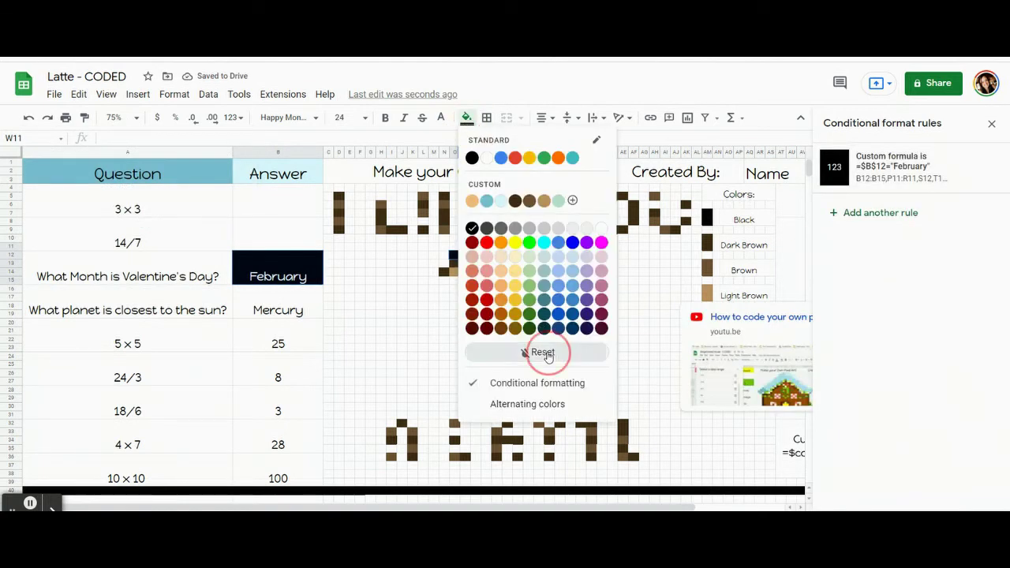
click(411, 321)
Step: Clear the Valentine's Day answer in B12
click(251, 300)
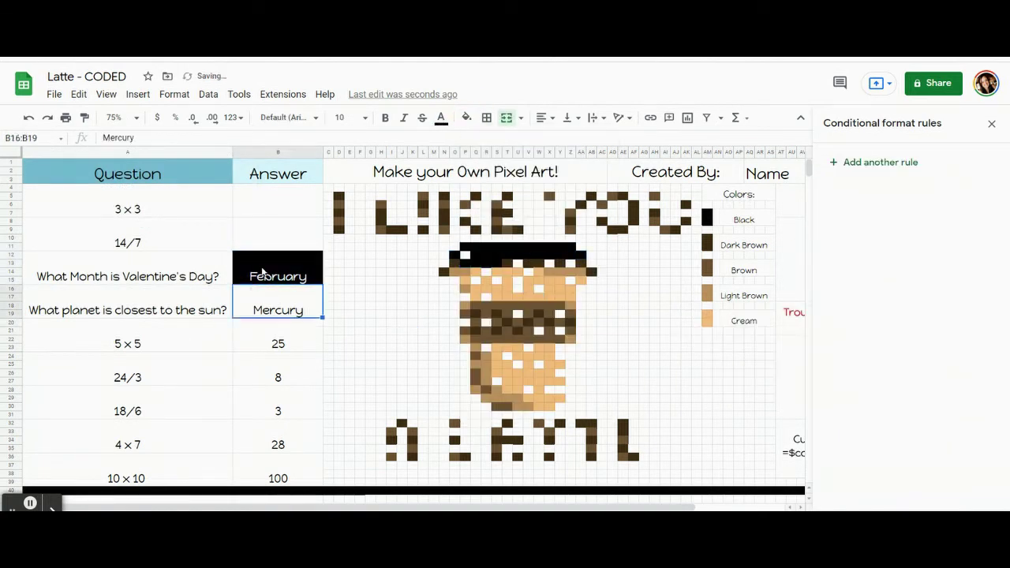
key(Up)
click(274, 341)
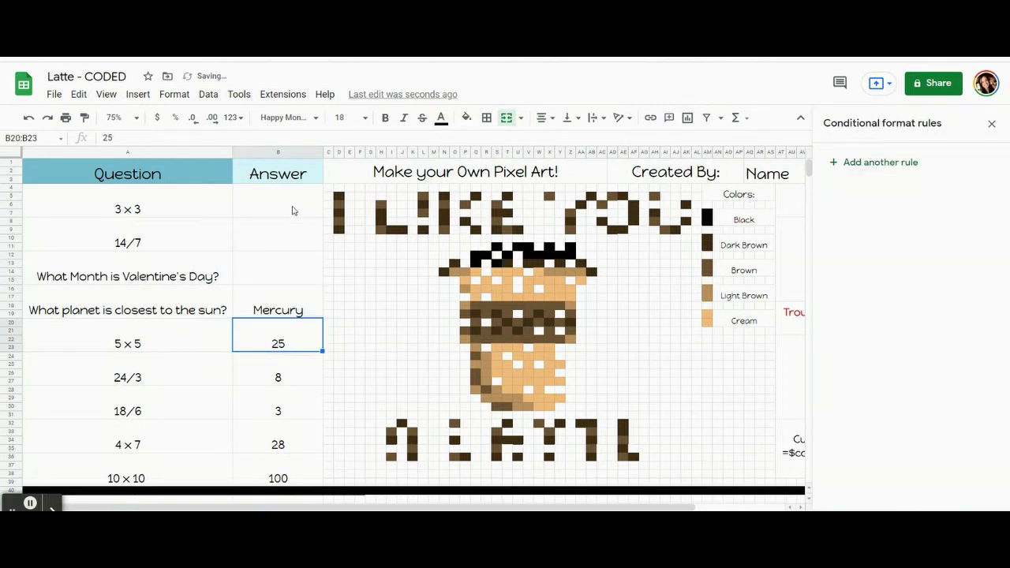
Step: Test all three reveals by entering 9 in B4, 2 in B8 and February in B12
click(292, 209)
text(9)
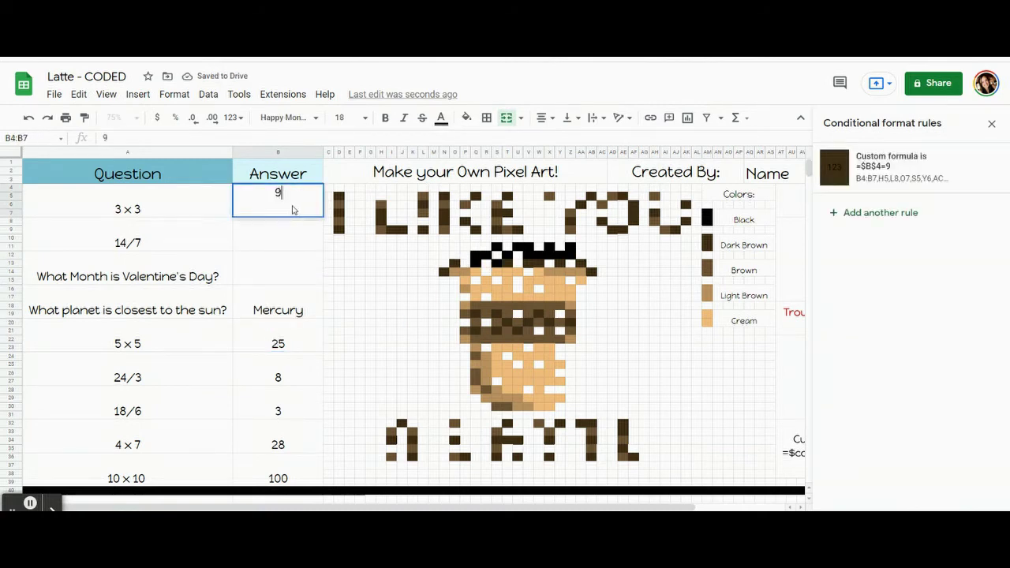
key(Return)
text(2)
key(Return)
text(Febr)
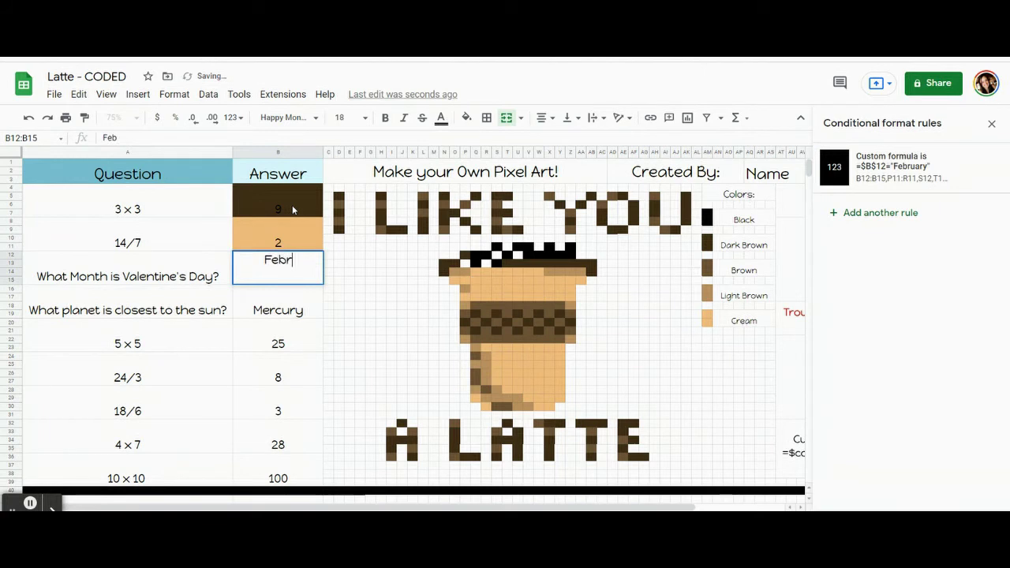
text(uary)
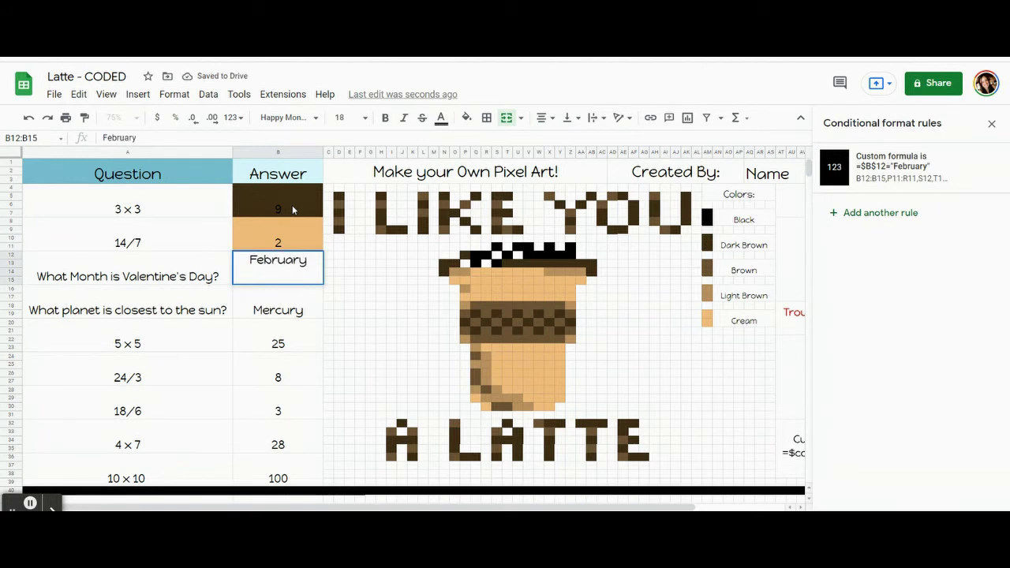
key(Return)
Step: Remove the test answers from B4, B8 and B12 again
key(ctrl+z)
key(ctrl+z)
key(ctrl+z)
key(ctrl+z)
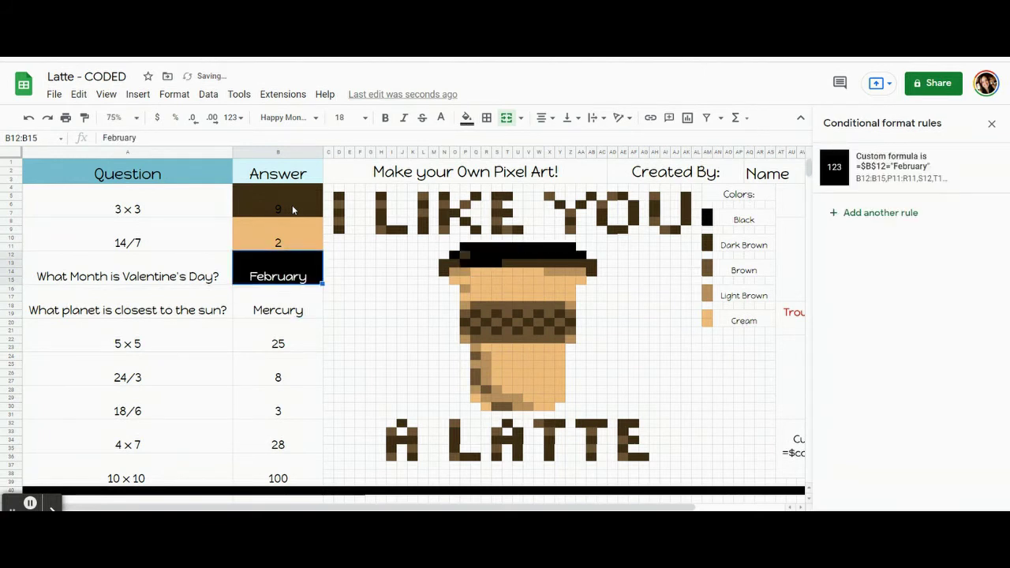
key(ctrl+z)
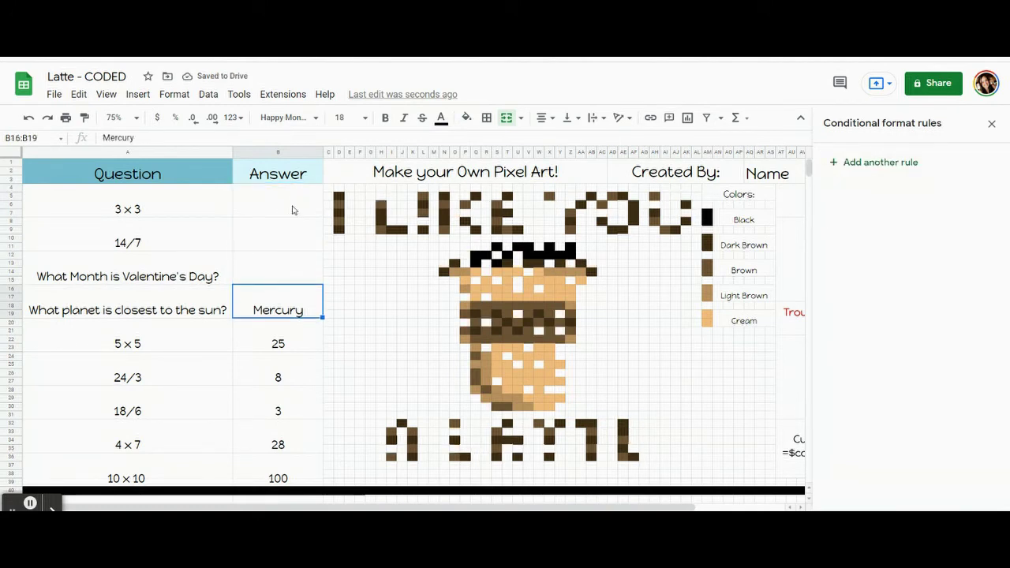
Step: Check which custom fill colour the brown pixels of the cup sleeve use
click(504, 306)
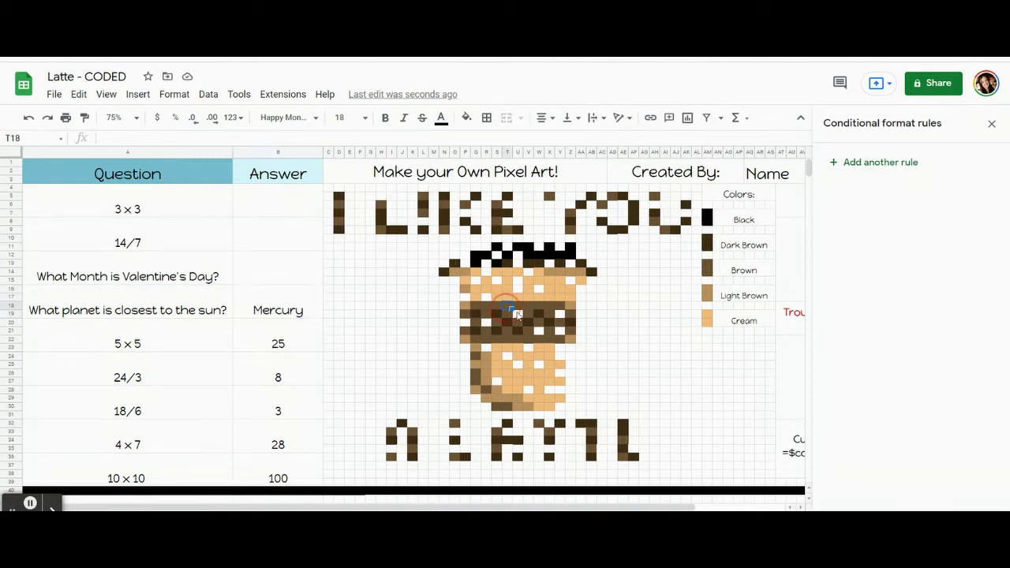
click(474, 357)
click(497, 433)
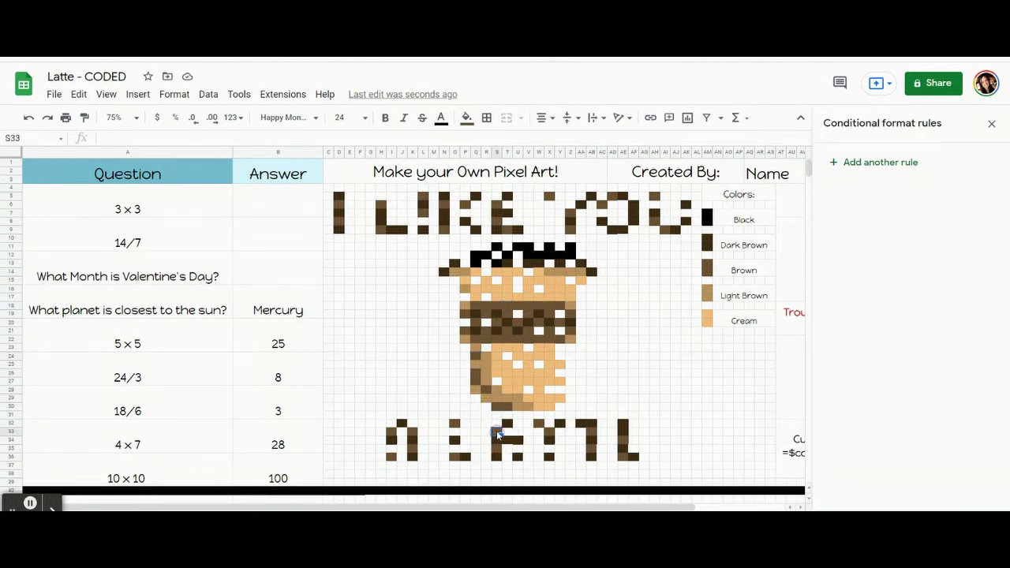
click(293, 312)
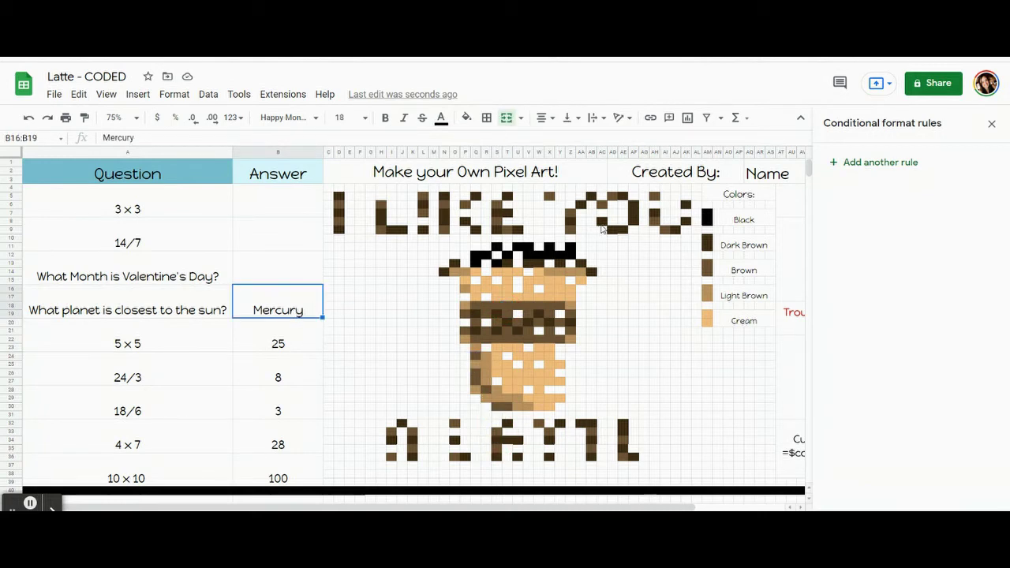
click(484, 304)
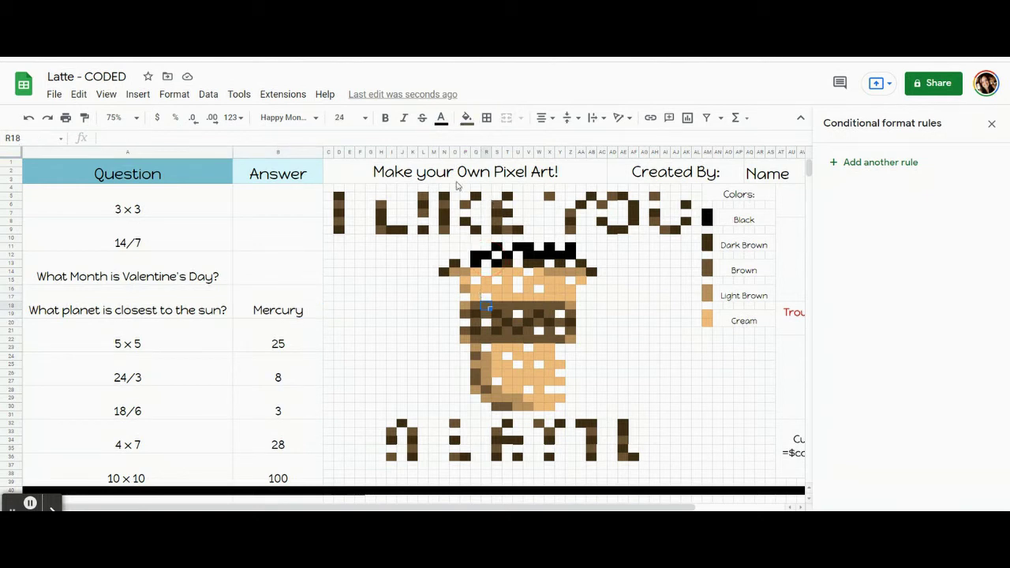
click(466, 118)
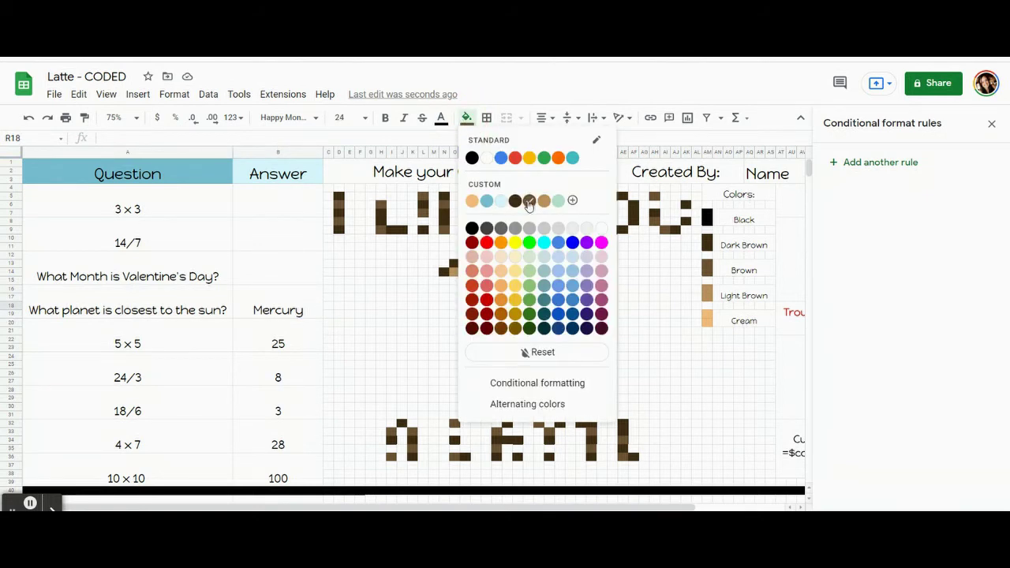
click(269, 316)
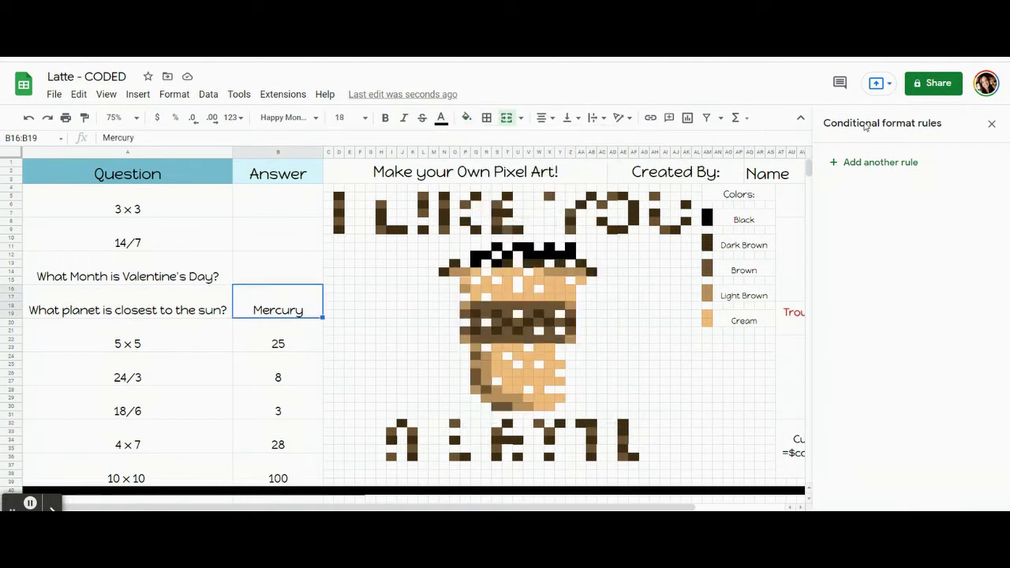
Step: Add a conditional format rule for the closest-planet answer cell B16:B19 with the custom brown fill
click(287, 300)
click(907, 171)
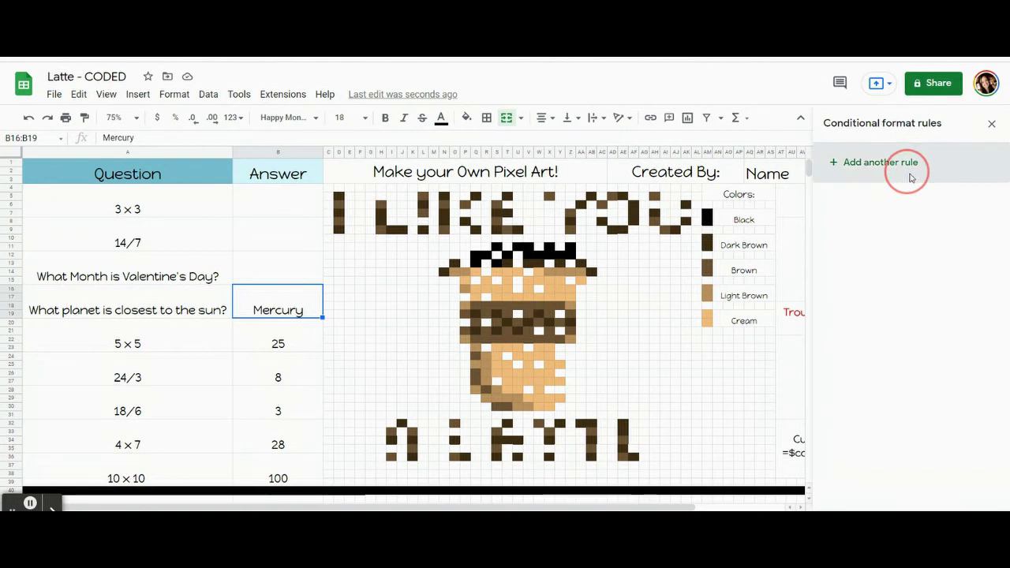
click(941, 375)
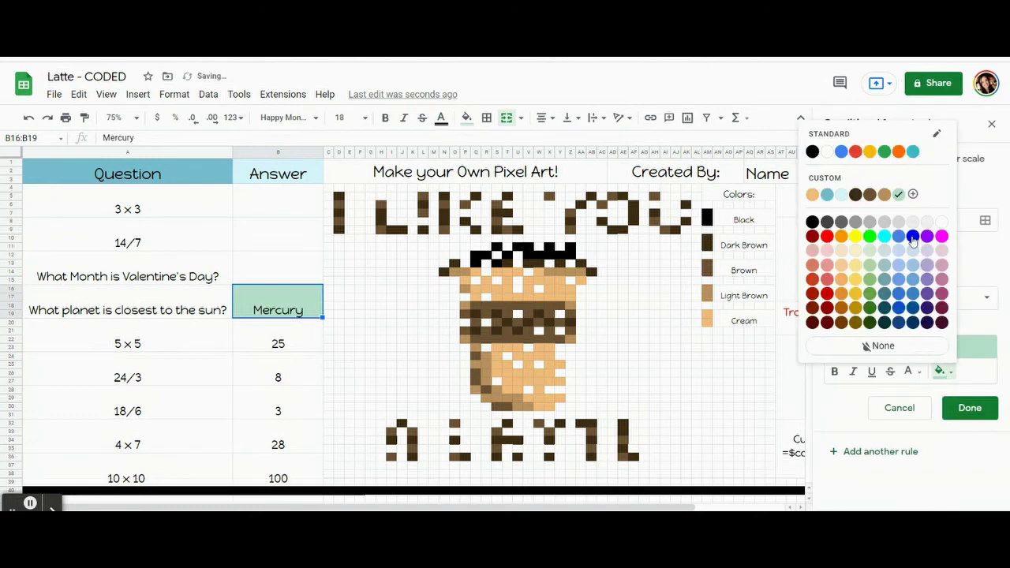
click(864, 195)
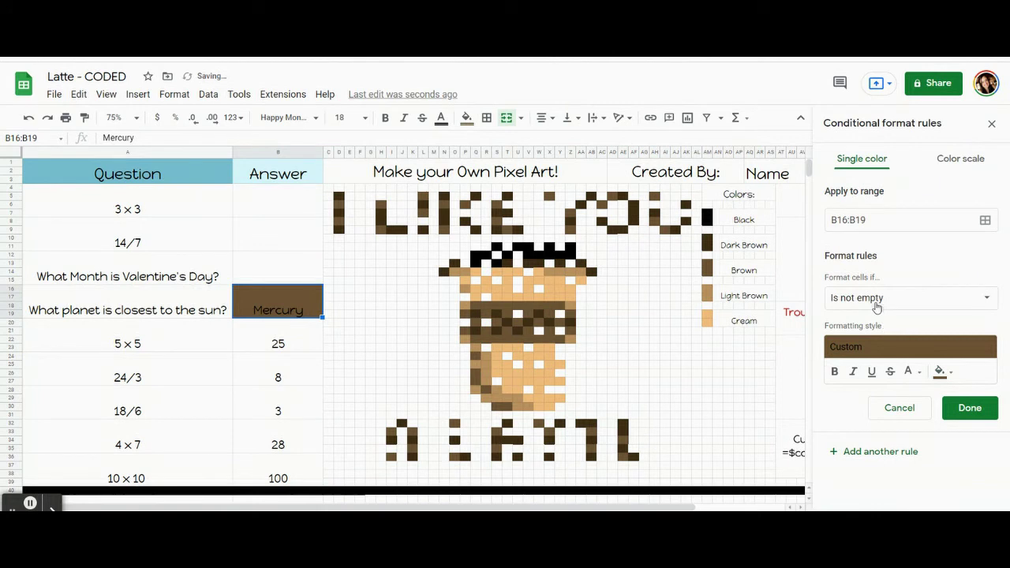
Step: Set the brown rule's condition to the custom formula =$b$16="Mercury"
click(877, 303)
click(889, 509)
click(862, 327)
text(=$b$)
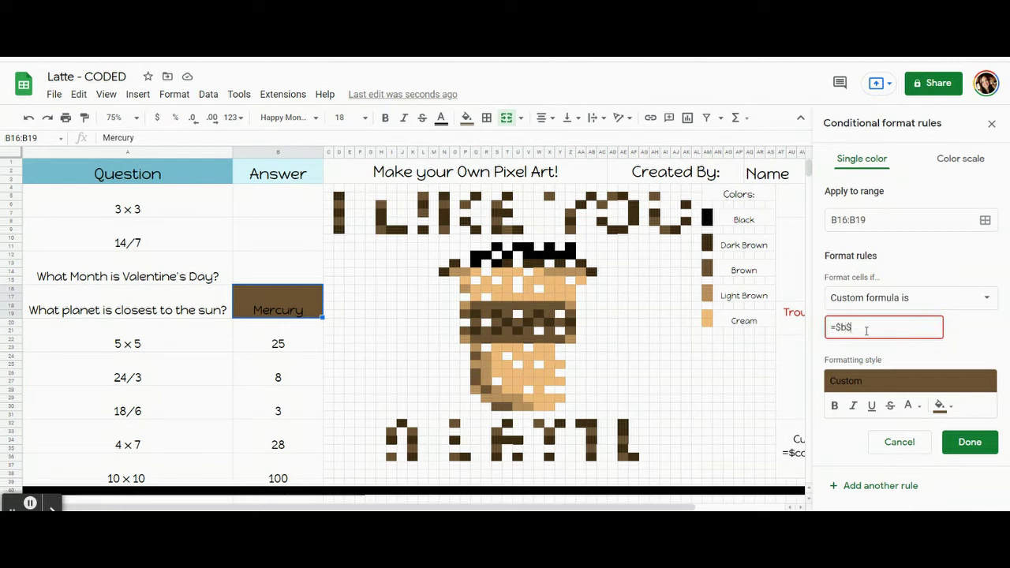
text(16="Mercury")
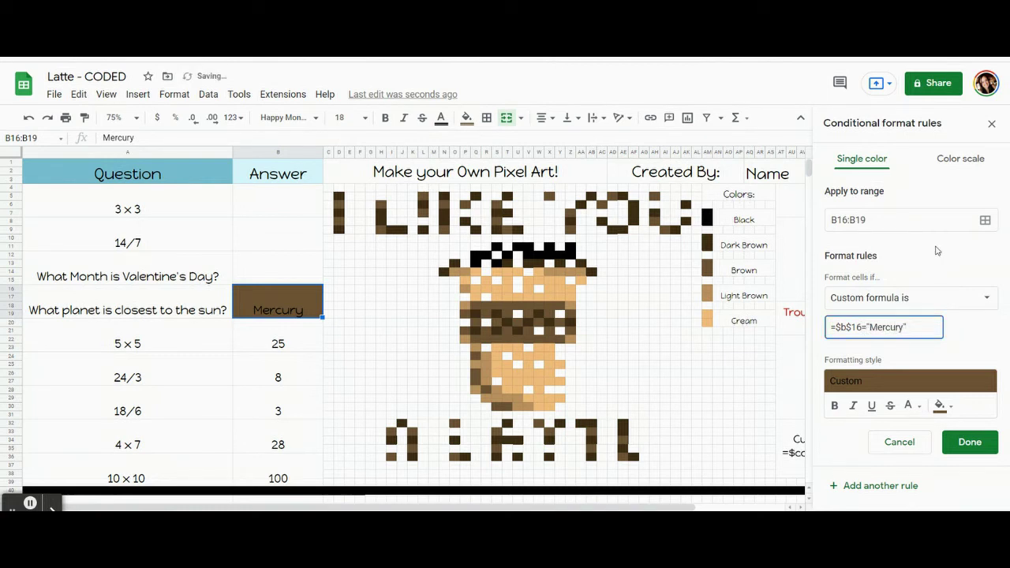
Step: Add scattered brown pixels of the I LIKE YOU lettering to the rule's ranges, including D6, H6, H9, L5 and N6
click(985, 220)
drag(410, 230, 135, 153)
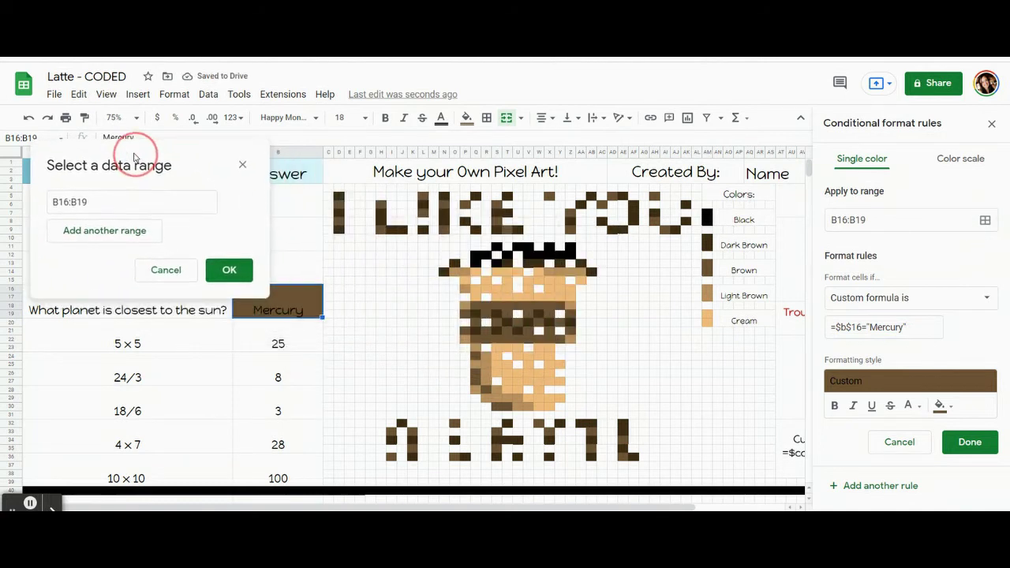
ctrl+click(338, 204)
ctrl+click(380, 204)
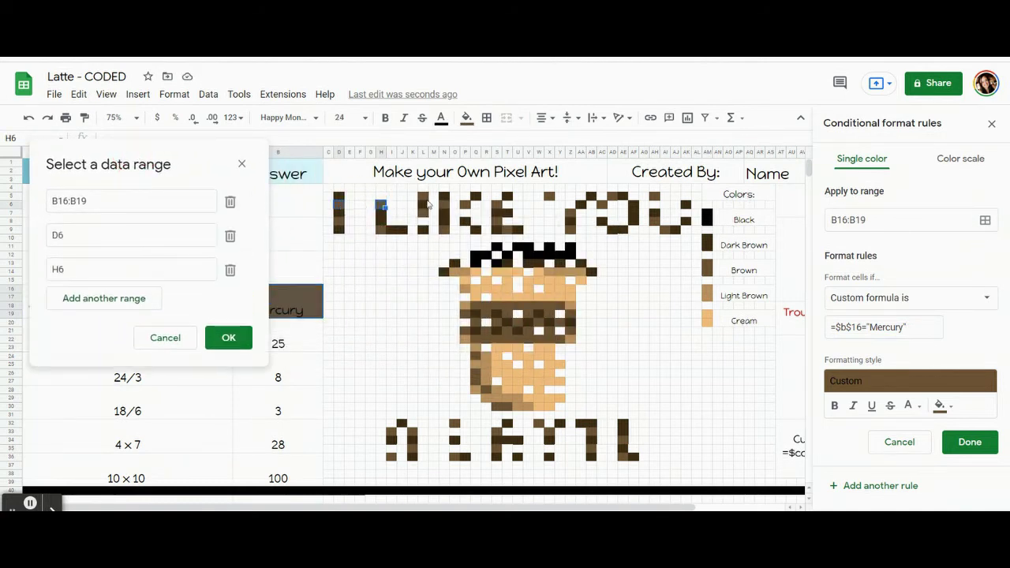
ctrl+click(423, 197)
ctrl+click(444, 205)
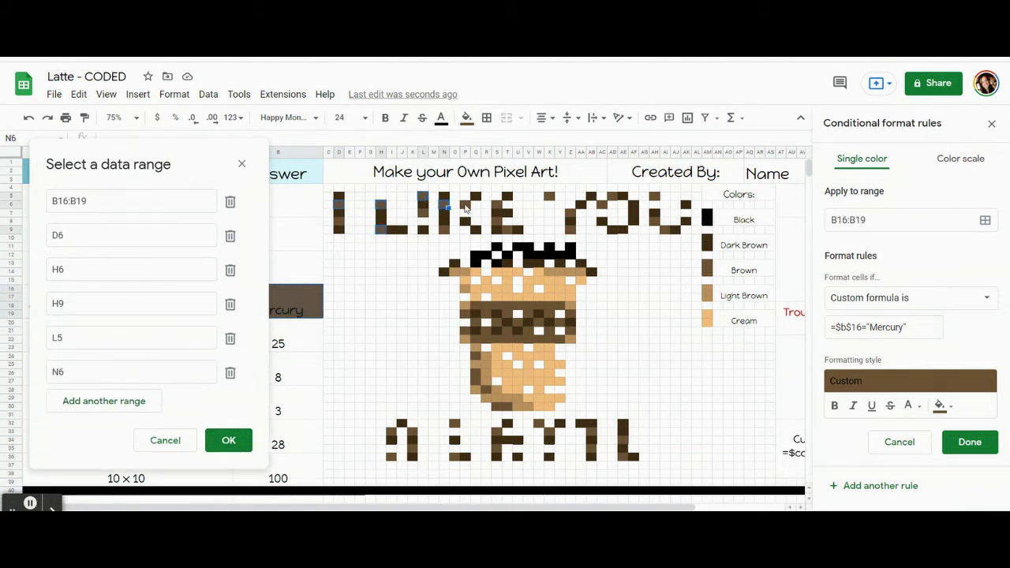
ctrl+click(466, 206)
ctrl+click(499, 206)
ctrl+click(550, 197)
ctrl+click(573, 215)
ctrl+click(606, 209)
ctrl+click(654, 226)
Step: Add the scattered brown pixels of the cup sleeve to the rule's ranges, including Q20, Q22, S22, T21, V21, W22, Y20 and Z21
ctrl+click(562, 305)
ctrl+click(549, 312)
ctrl+click(540, 304)
ctrl+click(511, 314)
ctrl+click(497, 305)
ctrl+click(487, 314)
ctrl+click(477, 323)
ctrl+click(476, 340)
ctrl+click(498, 340)
ctrl+click(508, 332)
ctrl+click(530, 331)
ctrl+click(541, 340)
ctrl+click(562, 324)
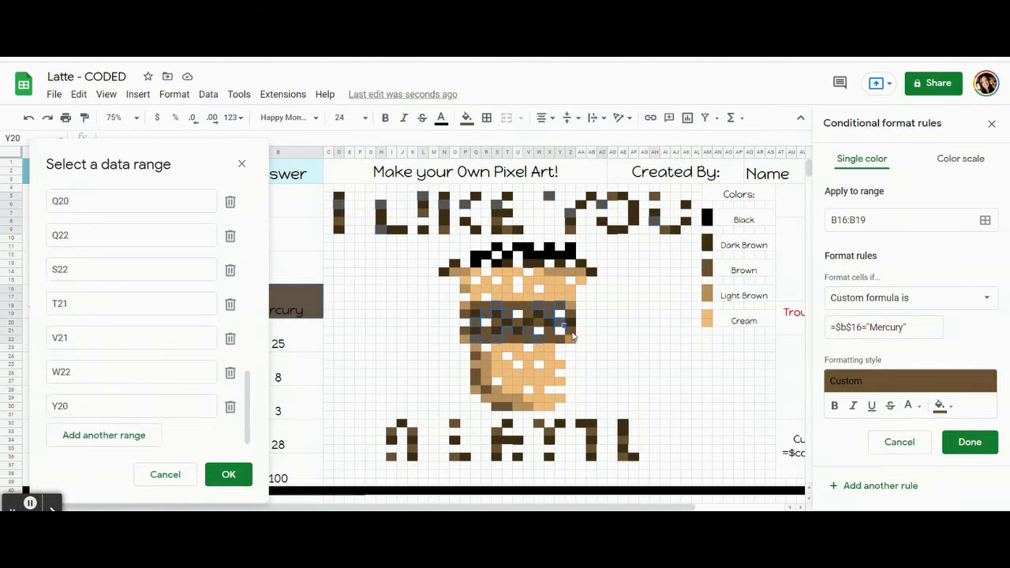
ctrl+click(573, 332)
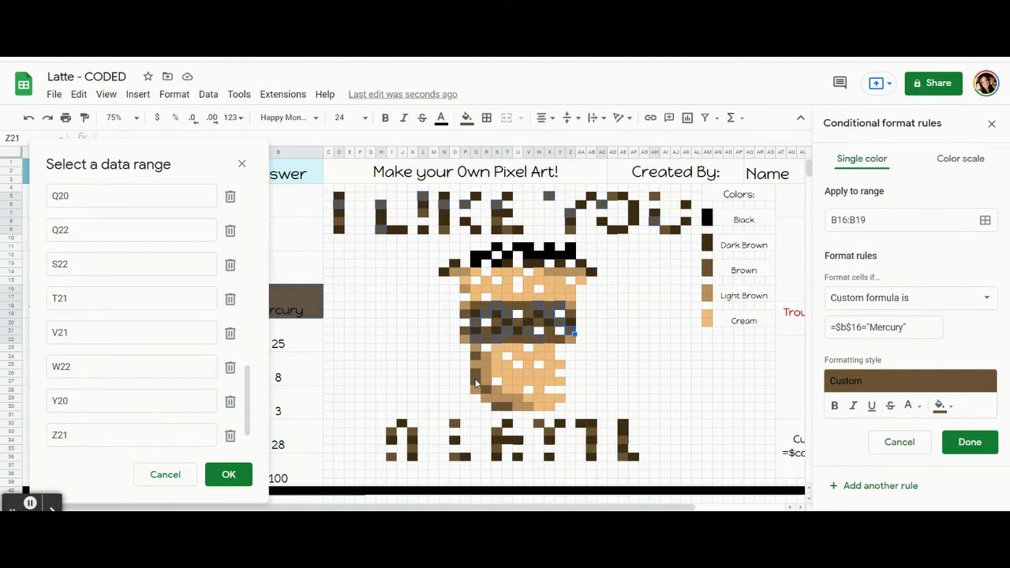
Step: Add brown pixels of the cup's lower edge (Q24, Q27, S30) and the A LATTE lettering, including K33, O36, X33, AB35 and AE36, to the ranges
ctrl+click(476, 355)
ctrl+click(477, 384)
ctrl+click(497, 407)
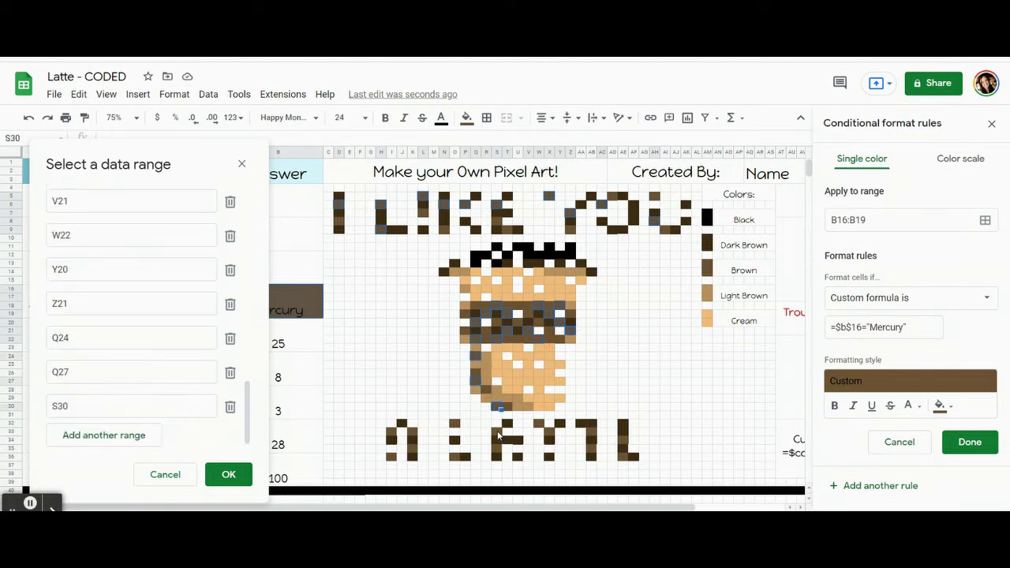
ctrl+click(497, 434)
ctrl+click(411, 435)
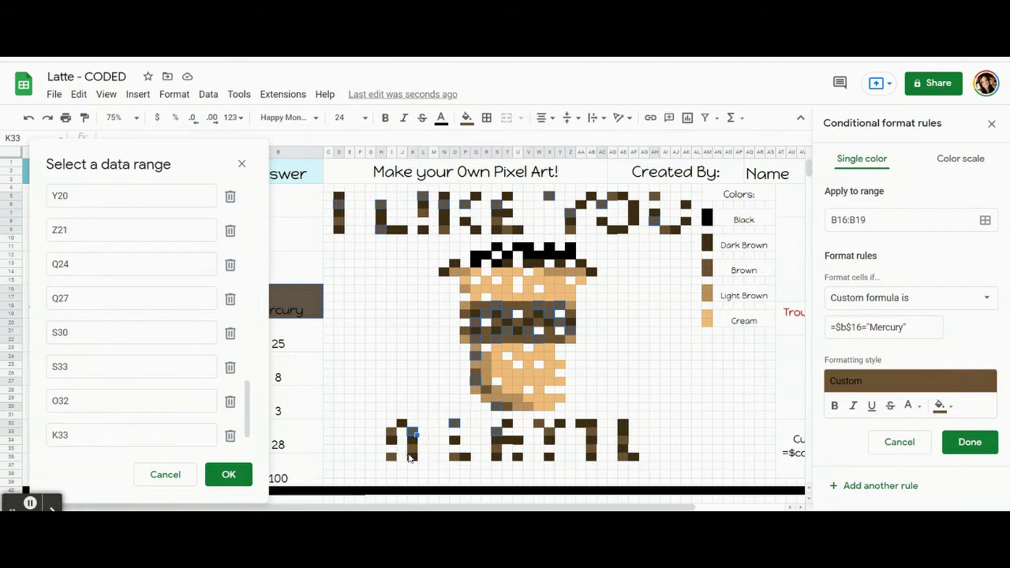
ctrl+click(392, 457)
ctrl+click(550, 433)
ctrl+click(592, 435)
ctrl+click(593, 453)
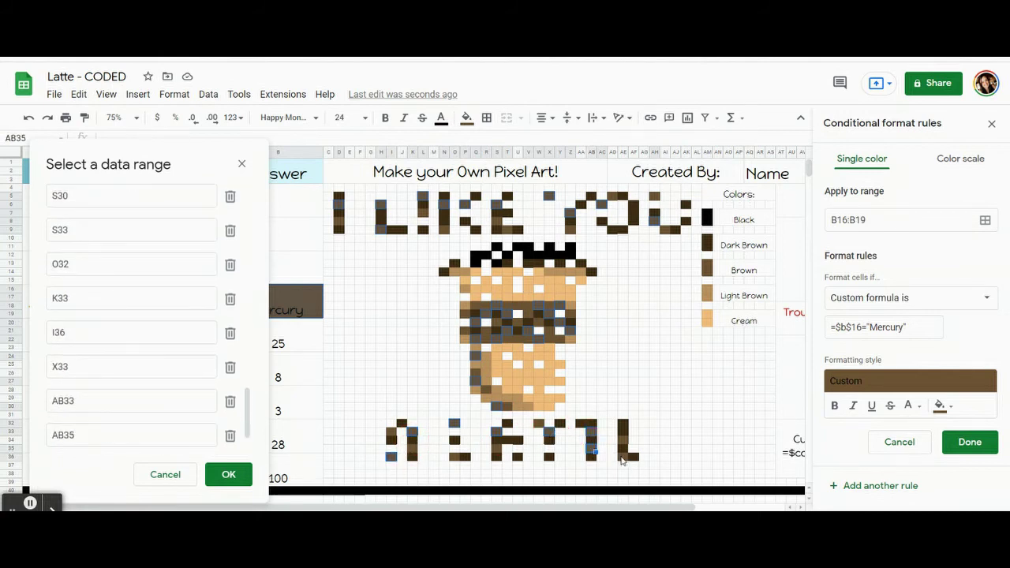
ctrl+click(625, 456)
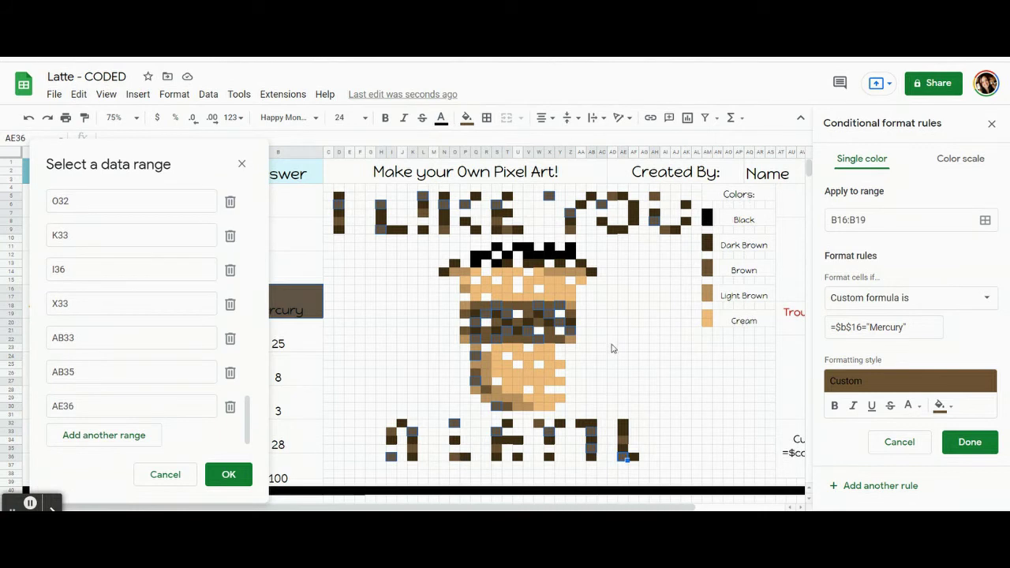
ctrl+click(456, 456)
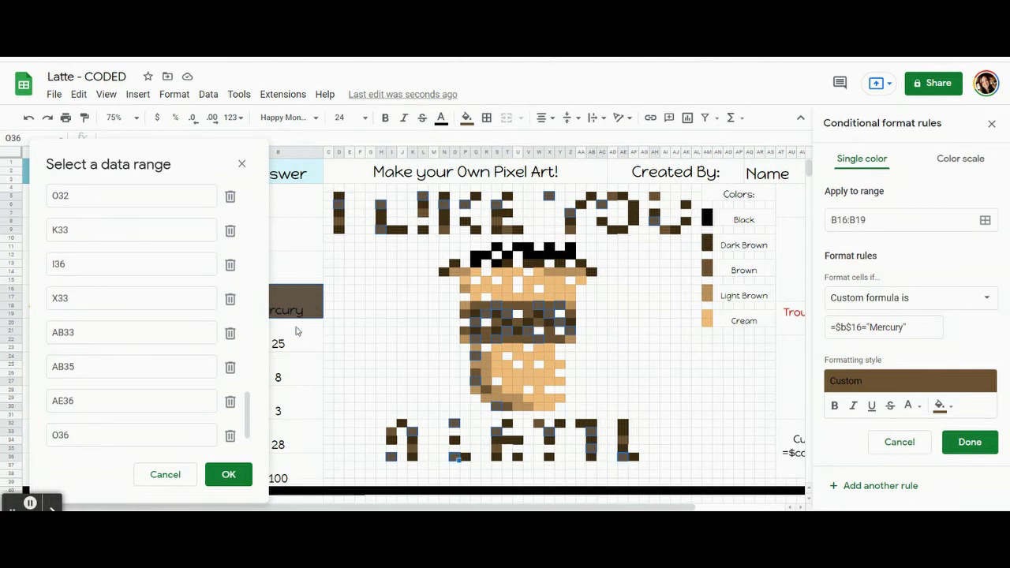
Step: Save the Mercury rule's ranges, then clear the static fill from its cells and the answer from B16:B19
click(224, 479)
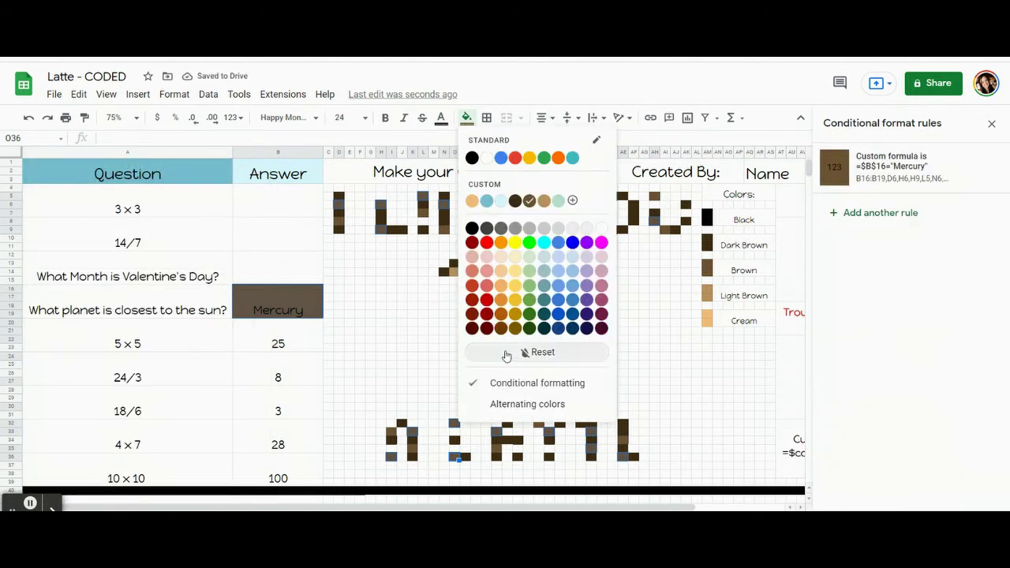
click(501, 352)
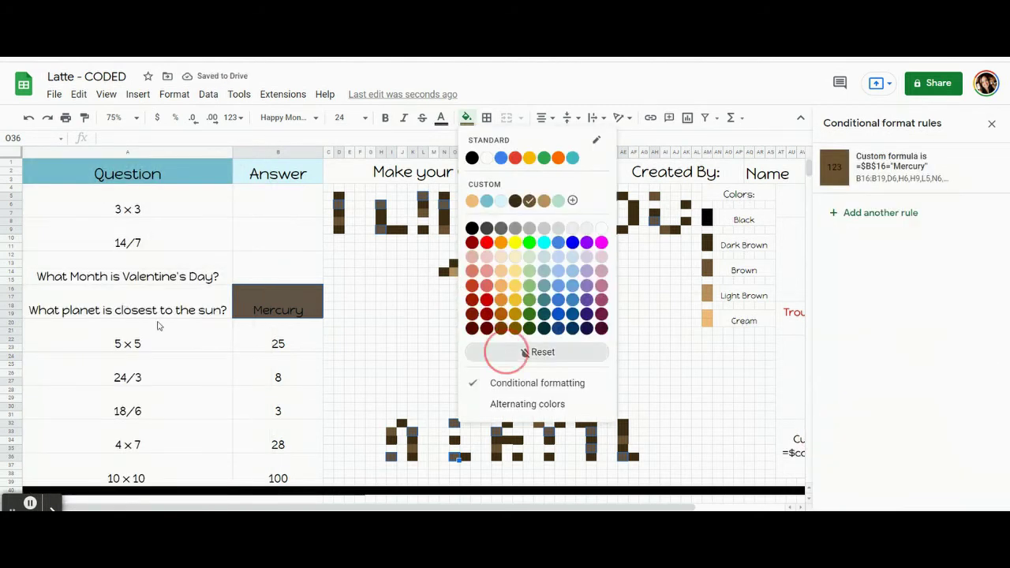
click(256, 332)
click(268, 299)
key(Delete)
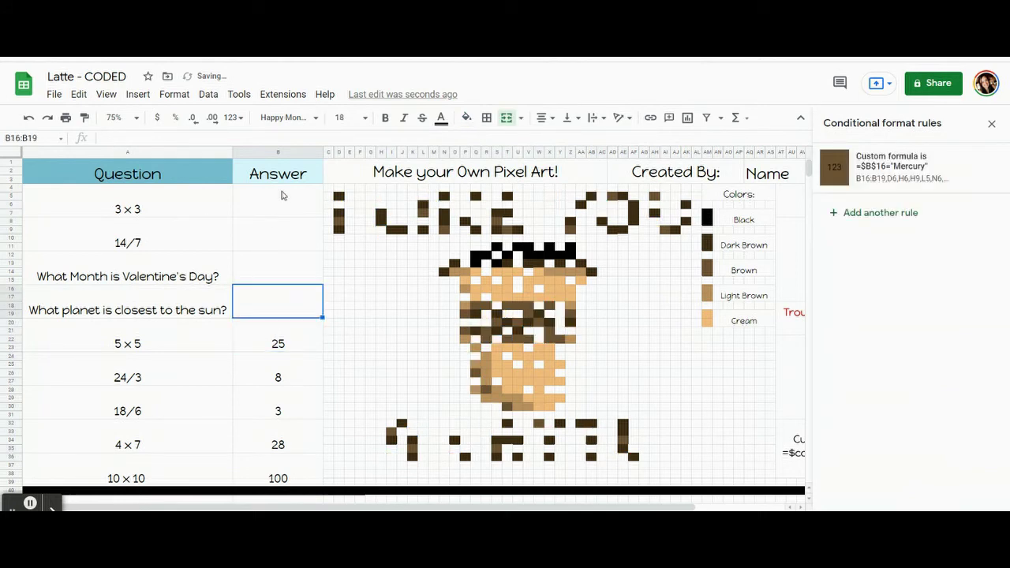
Step: Test the coded pixels by entering 9, 2, February and Mercury in the first four answer cells
click(282, 195)
text(9)
key(Return)
text(2)
key(Return)
text(February)
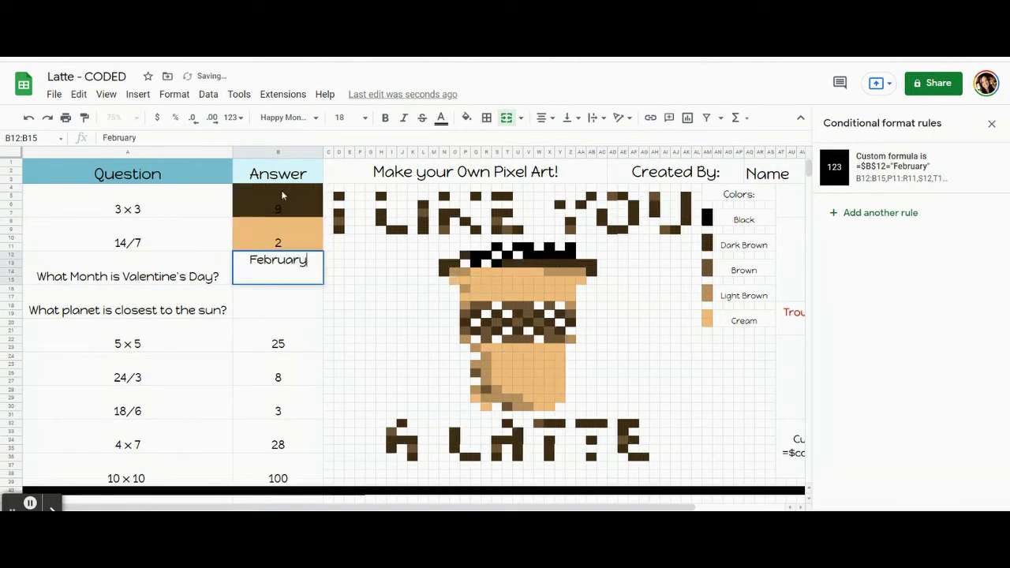
click(277, 310)
text(Mercury)
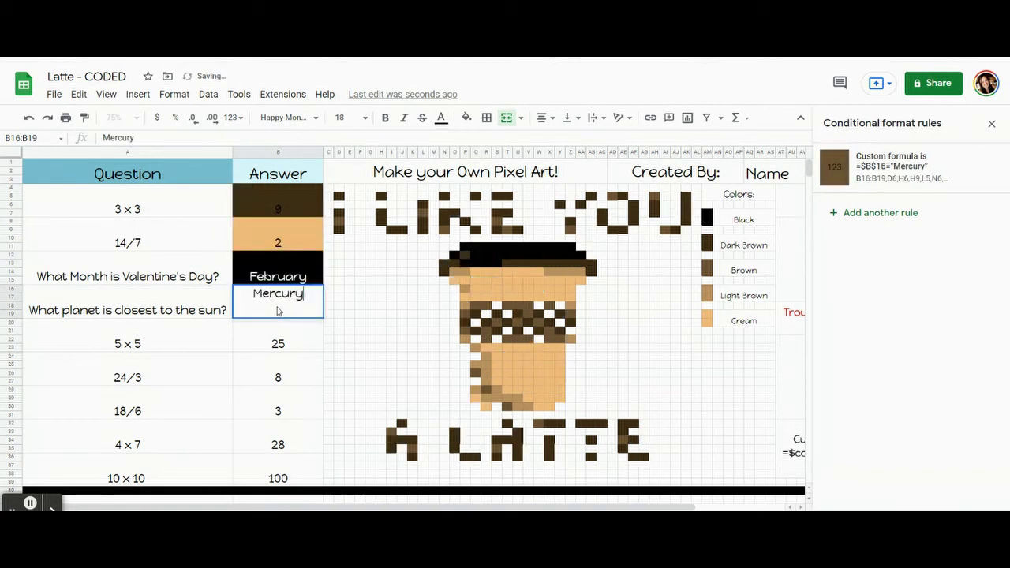
key(Return)
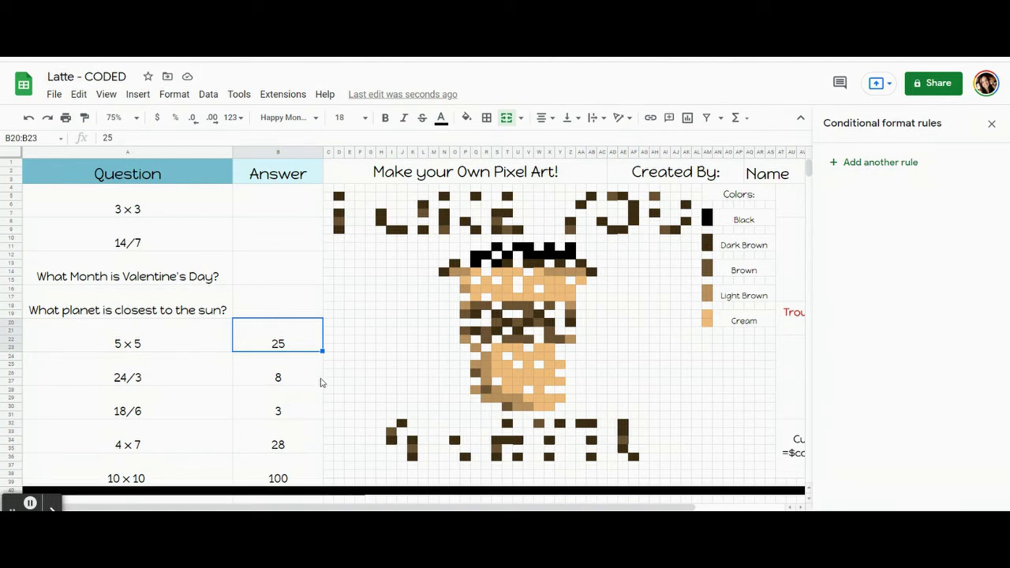
Step: Examine the light brown legend entry, a matching cup pixel and the remaining answer cells from 5 × 5 to 10 × 10
click(734, 294)
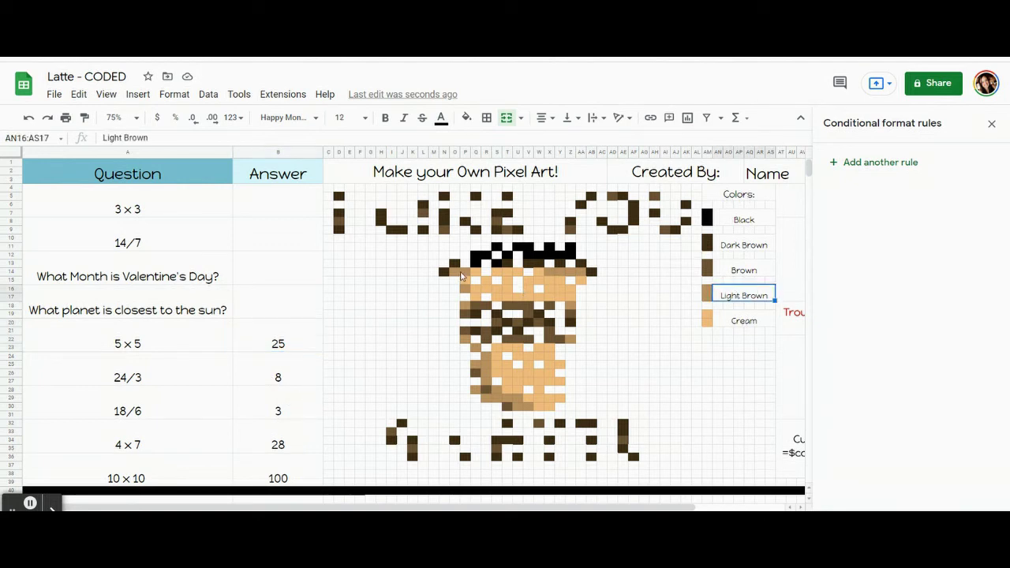
click(465, 338)
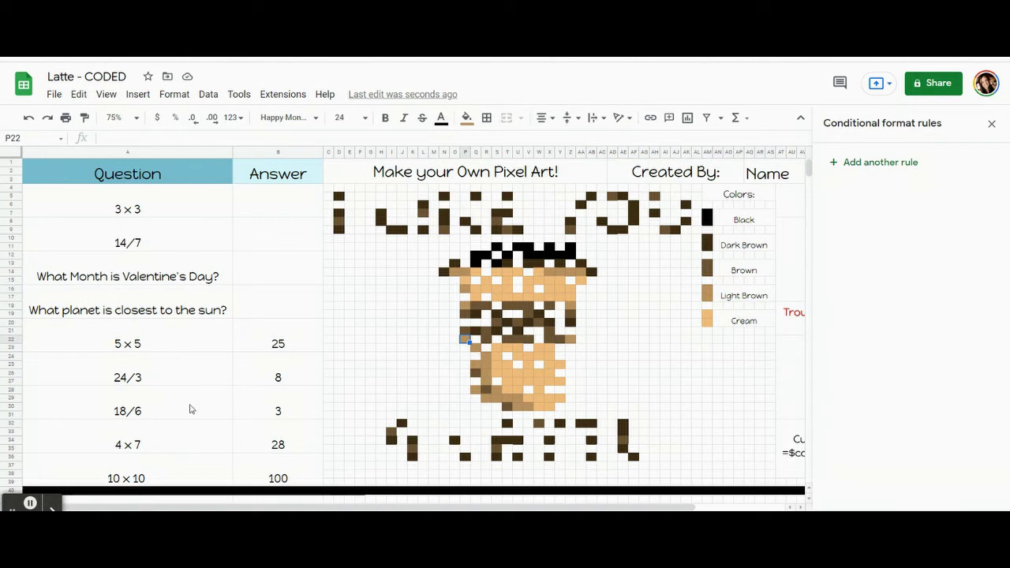
click(301, 339)
click(278, 375)
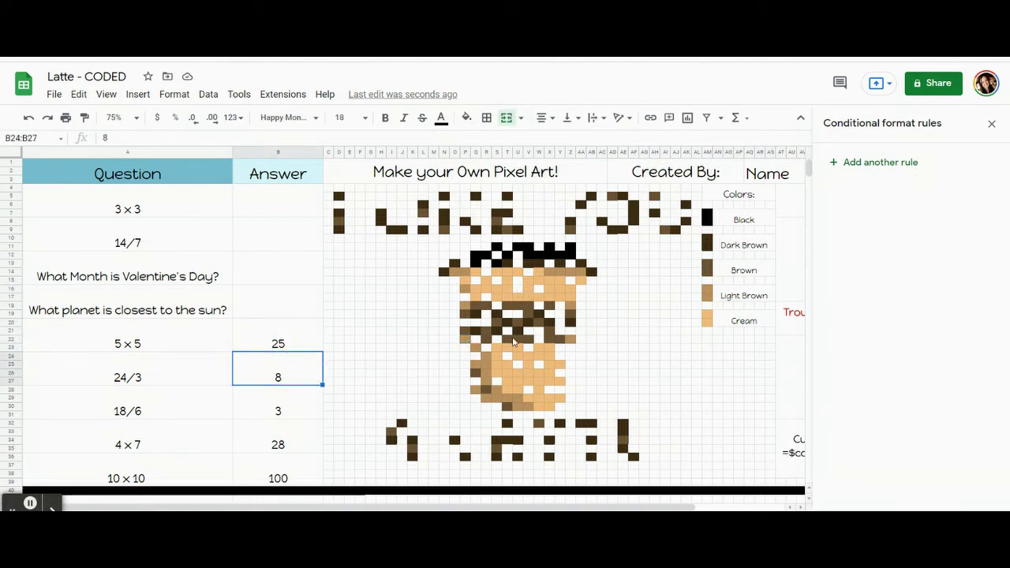
click(267, 345)
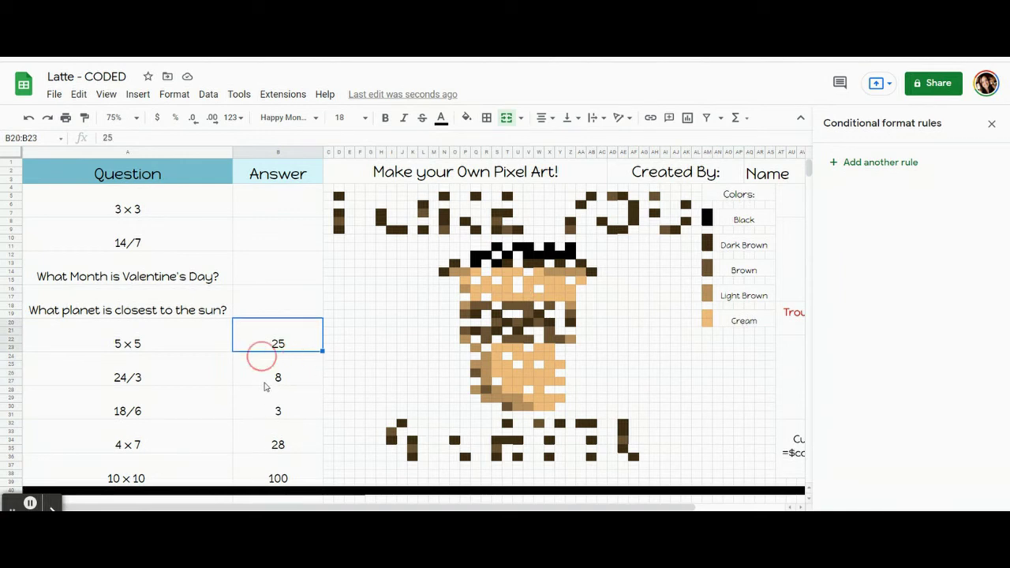
click(262, 400)
click(268, 441)
click(262, 469)
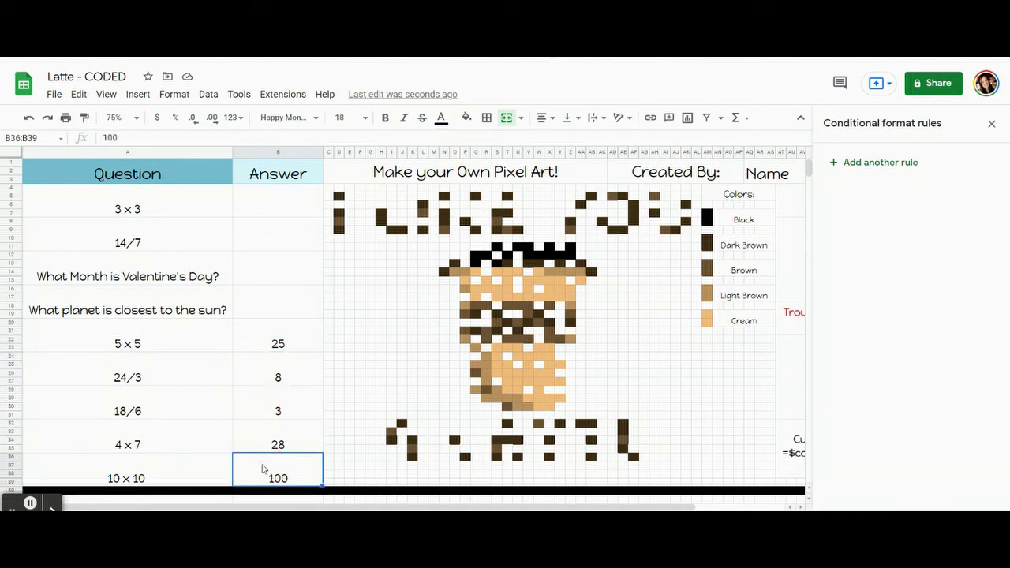
click(290, 334)
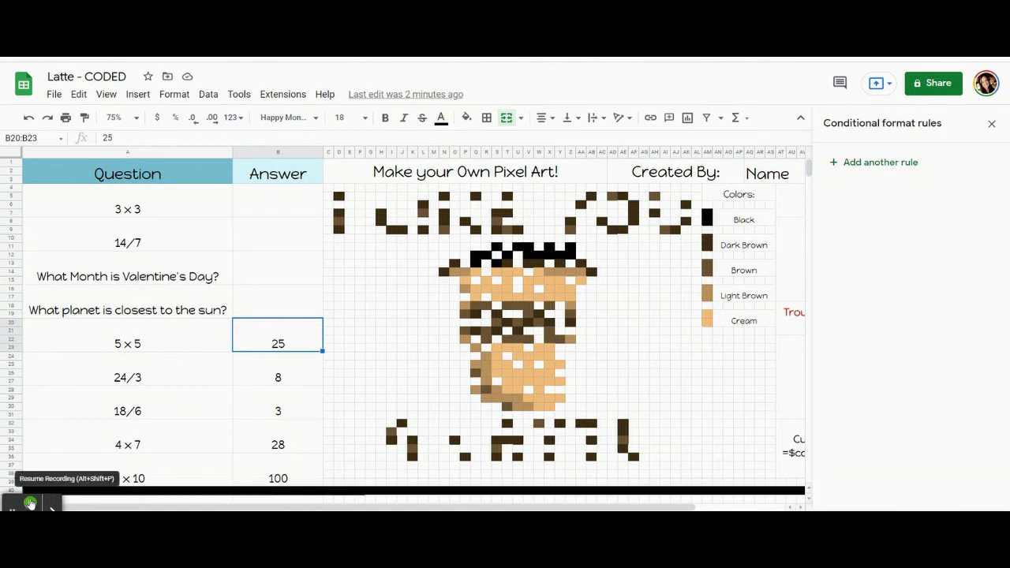
Step: Add a conditional format rule for the 5 × 5 answer cell B20:B23 with the custom light brown fill and the custom formula =$b$20=25
click(462, 274)
click(468, 118)
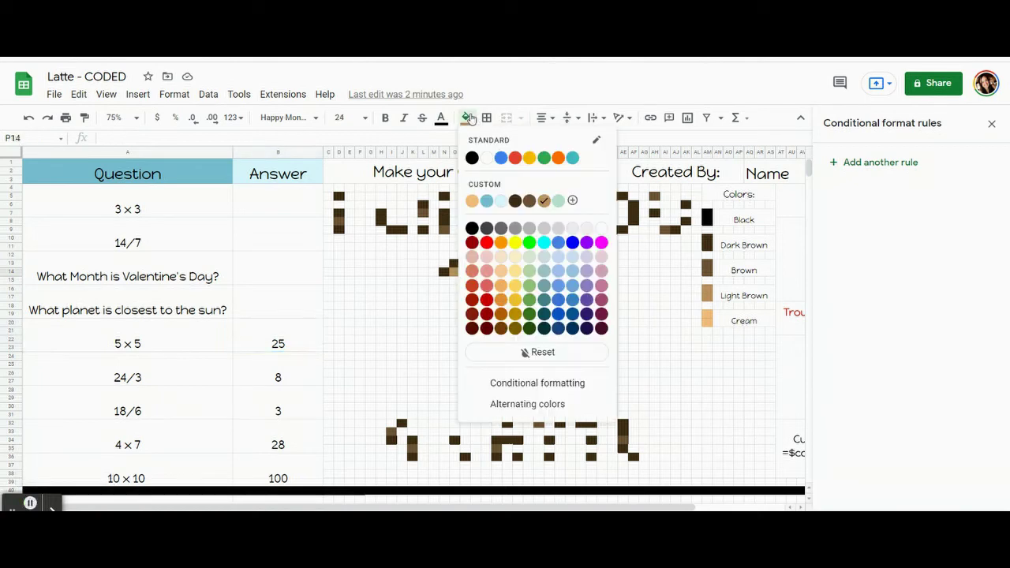
click(857, 162)
click(939, 368)
click(882, 194)
click(907, 297)
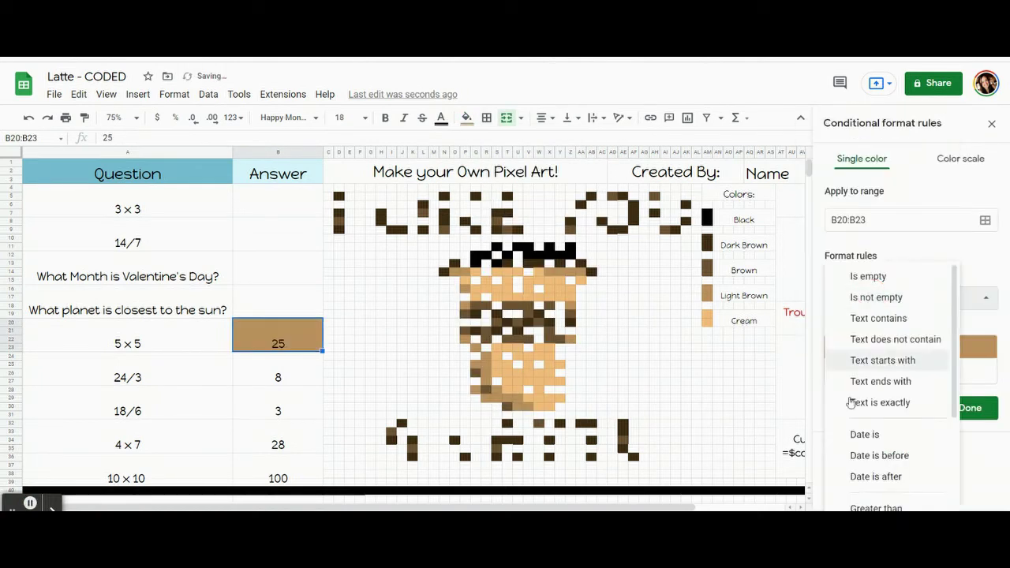
scroll(857, 402, down, 5)
click(868, 489)
click(879, 338)
text(=$b$20=25)
Step: Add the light brown pixels O14:P14, P16, X14:AA14, P18 and P22 of the upper cup and sleeve to the rule's ranges
click(985, 220)
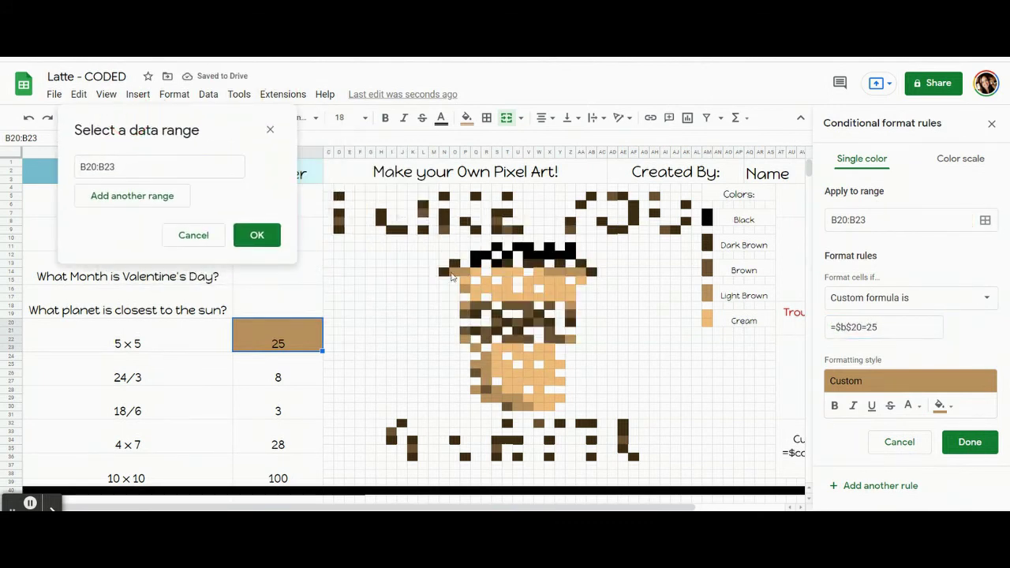
drag(455, 271, 465, 271)
ctrl+click(465, 288)
drag(548, 272, 581, 271)
ctrl+click(465, 305)
ctrl+click(466, 338)
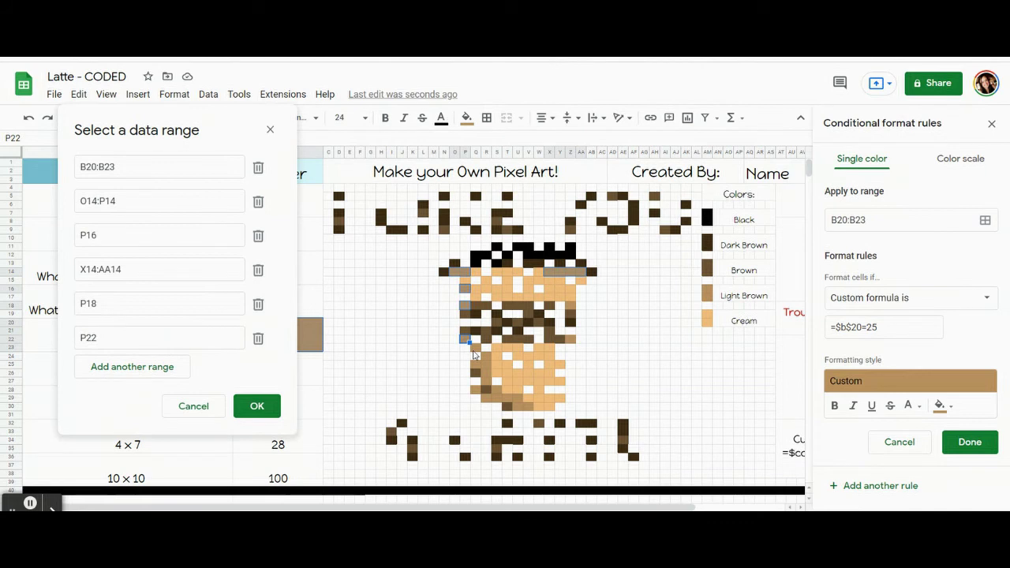
Step: Add the light brown shading pixels along the lower cup's left side and base, including U30:V30, to the rule's ranges
ctrl+click(476, 347)
ctrl+click(476, 365)
ctrl+click(476, 389)
ctrl+click(487, 399)
drag(486, 355, 528, 407)
ctrl+click(497, 390)
Step: Save the light brown rule and reset the static fill of its selected cells
click(257, 439)
click(970, 442)
click(466, 117)
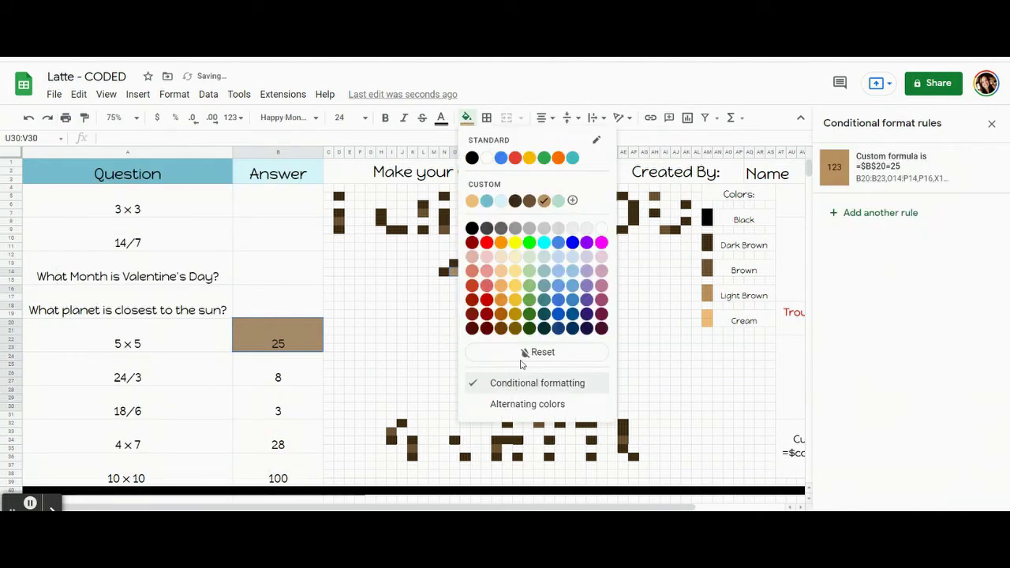
click(524, 351)
Step: Add a conditional format rule for the 24/3 answer cell B24:B27 with the custom cream fill and the custom formula =$b$24=8
click(277, 374)
click(892, 160)
click(940, 370)
click(812, 194)
click(856, 297)
click(868, 473)
click(887, 327)
text(=$b$24=8)
Step: Add the cream pixels of the lower cup to the rule's ranges, including X23:X25, W23:W24, U24:V24, V25 and T23:U23
click(984, 220)
drag(496, 349, 538, 407)
click(538, 390)
click(559, 381)
click(560, 363)
mouse_move(549, 348)
mouse_down()
mouse_move(544, 363)
mouse_move(538, 354)
mouse_up()
mouse_move(517, 354)
mouse_down()
mouse_move(528, 354)
mouse_move(517, 346)
mouse_up()
click(527, 363)
Step: Add the cream pixels of the upper cup between lid and sleeve, including P15 and W14:W15, to the rule's ranges
click(463, 279)
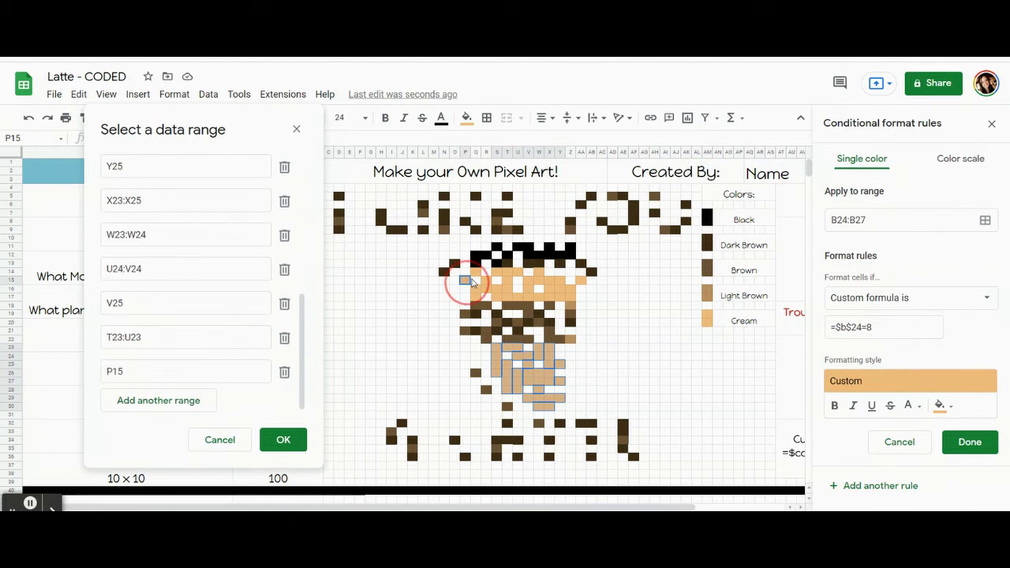
click(474, 271)
drag(475, 284, 517, 271)
click(497, 288)
drag(507, 279, 570, 297)
mouse_move(549, 280)
mouse_down()
mouse_move(559, 288)
mouse_move(528, 288)
mouse_move(549, 280)
mouse_up()
click(571, 288)
click(581, 280)
Step: Save the cream rule, then clear the static fill from its cells and the answer from B24:B27
click(283, 440)
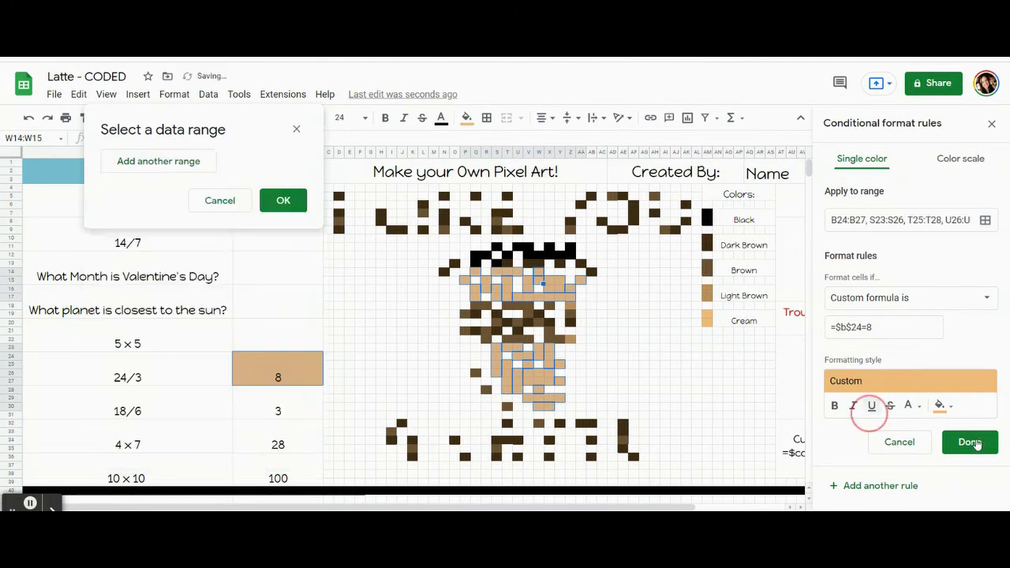
click(969, 442)
click(467, 118)
click(502, 356)
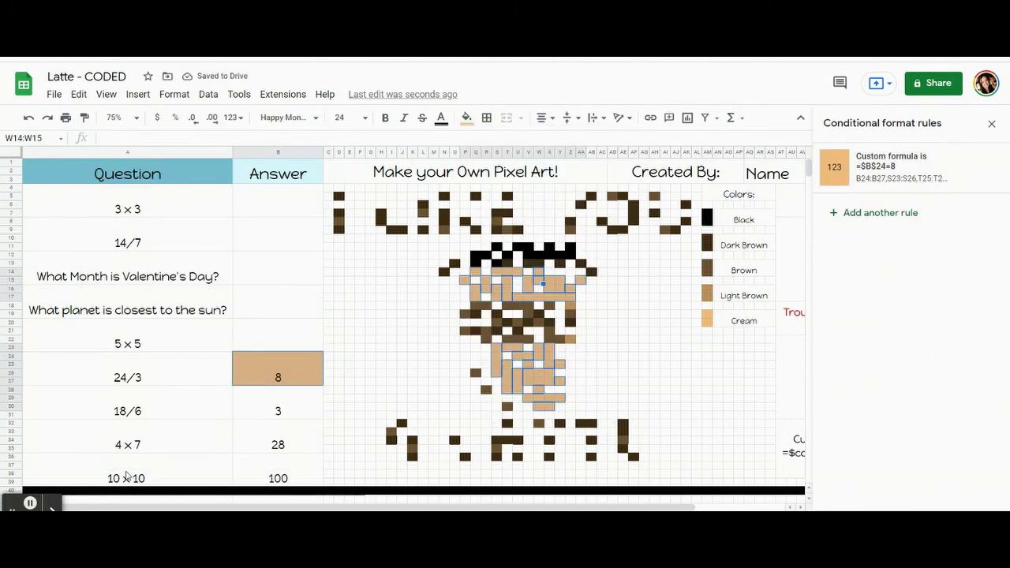
click(260, 377)
key(Delete)
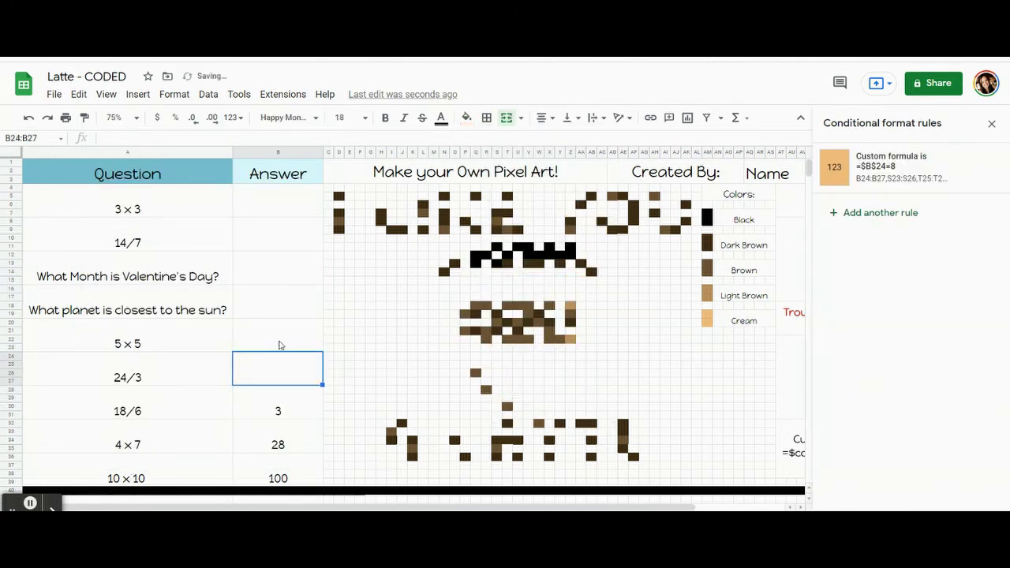
Step: Add a conditional format rule for the 18/6 answer cell B28:B31 with black fill, white text and the custom formula =$b$28=3
click(296, 409)
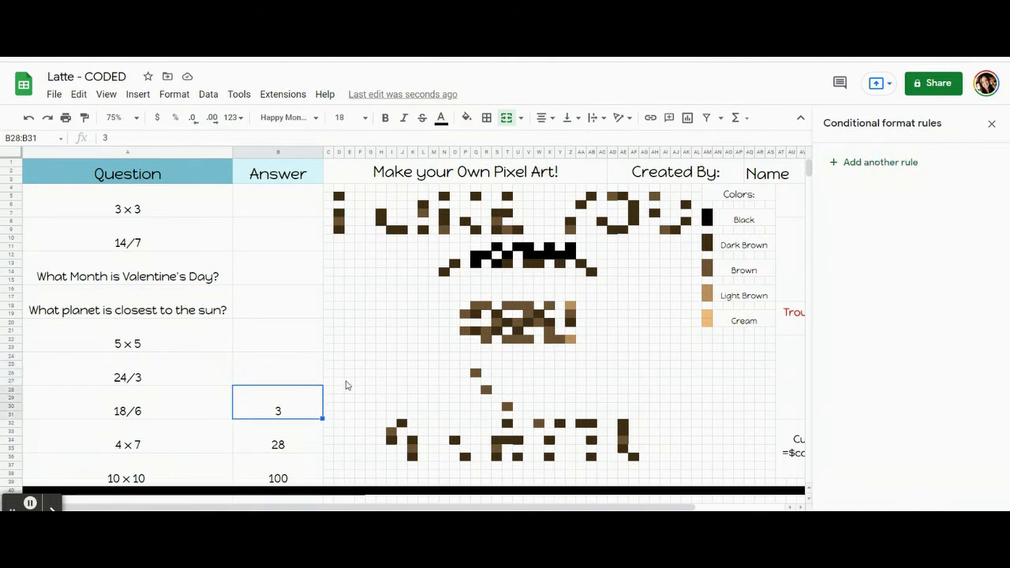
click(850, 160)
click(942, 371)
click(816, 151)
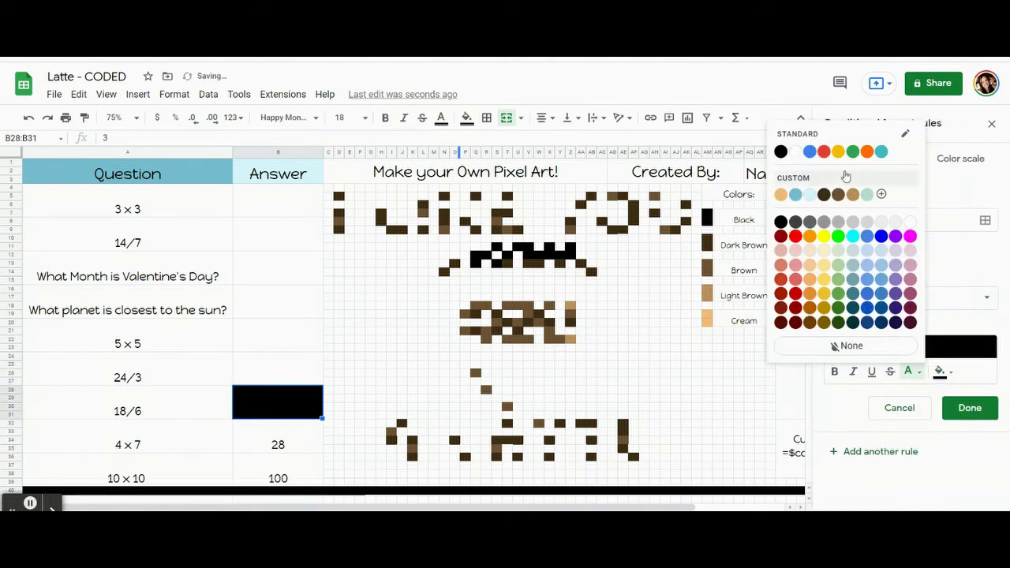
click(930, 303)
scroll(930, 303, down, 5)
click(849, 316)
text(=$)
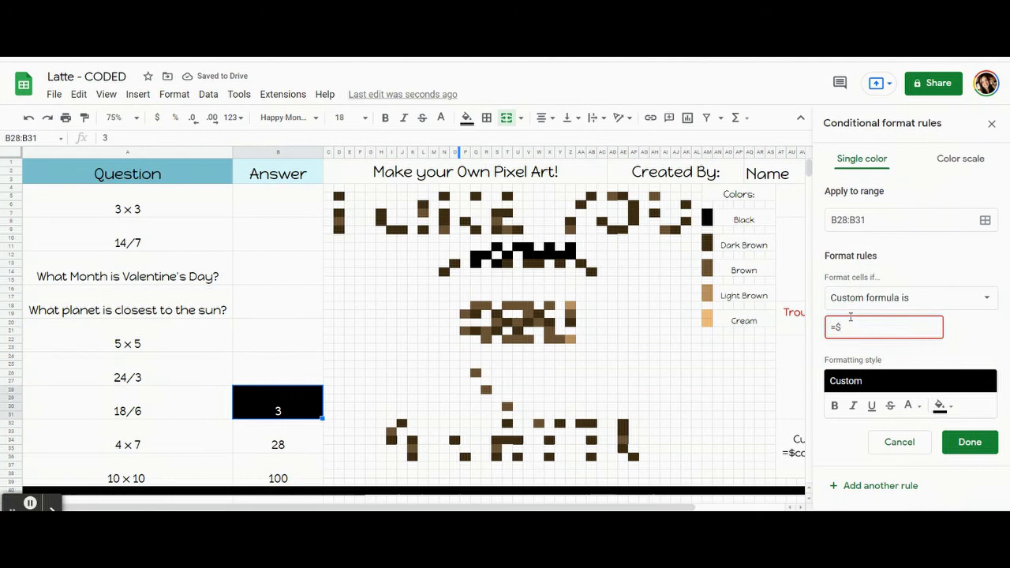
text(b$28=3)
Step: Add the remaining black pixels of the cup lid, including Q12:Q13, R12 and Z11, to the rule's ranges
click(985, 220)
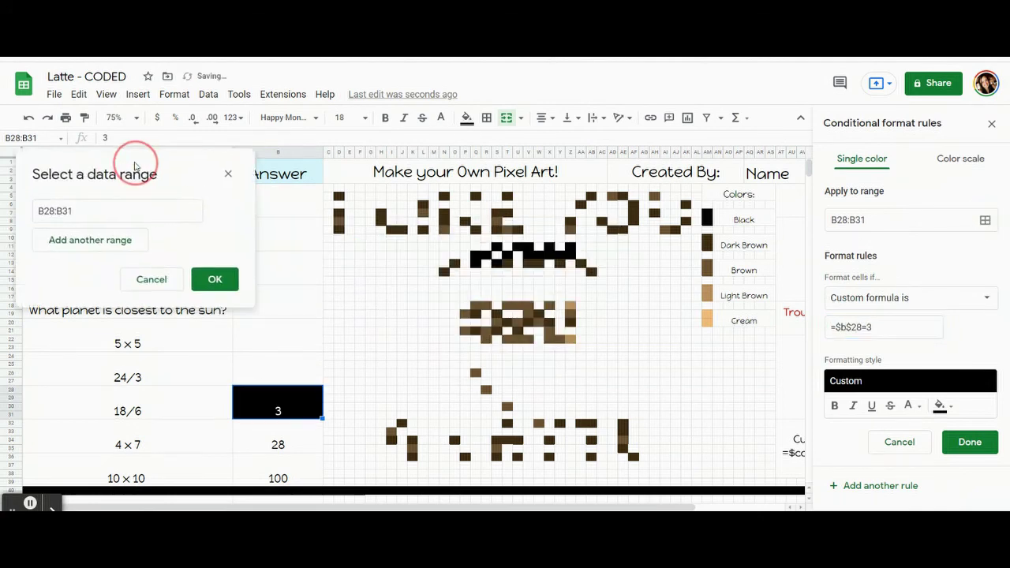
ctrl+click(487, 256)
drag(476, 262, 572, 257)
ctrl+click(498, 249)
ctrl+click(497, 265)
ctrl+click(508, 257)
Step: Save the black rule, then clear the static fill from its cells and the answer from B28:B31
click(235, 491)
click(970, 442)
click(466, 118)
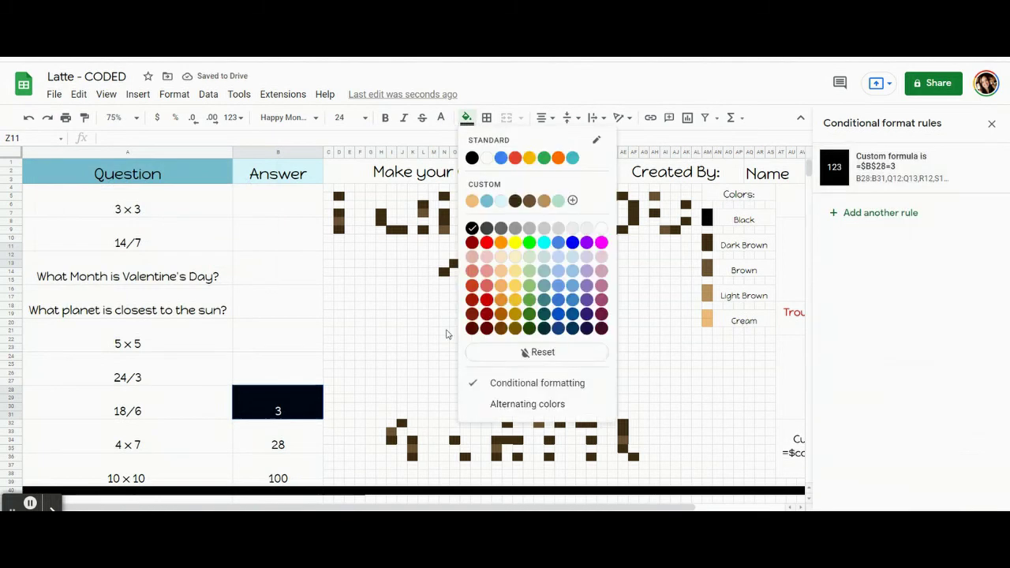
click(284, 412)
key(Delete)
Step: Add a conditional format rule for the 4 × 7 answer cell B32:B35 with the custom dark brown fill and the custom formula =$b$32=28
click(317, 422)
click(466, 118)
click(872, 162)
click(941, 371)
click(813, 359)
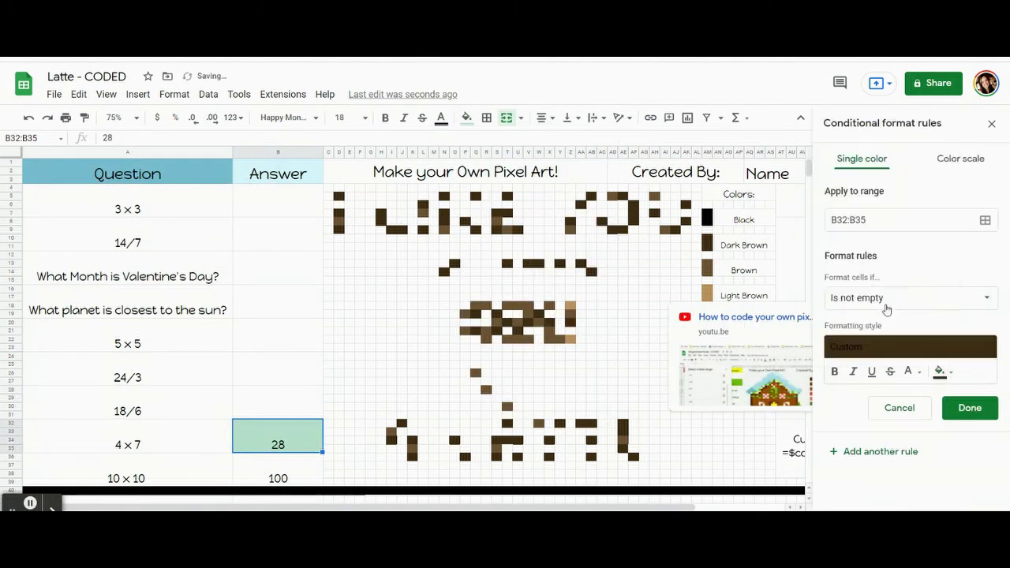
click(907, 297)
click(883, 503)
click(887, 326)
text(=$b$32=28)
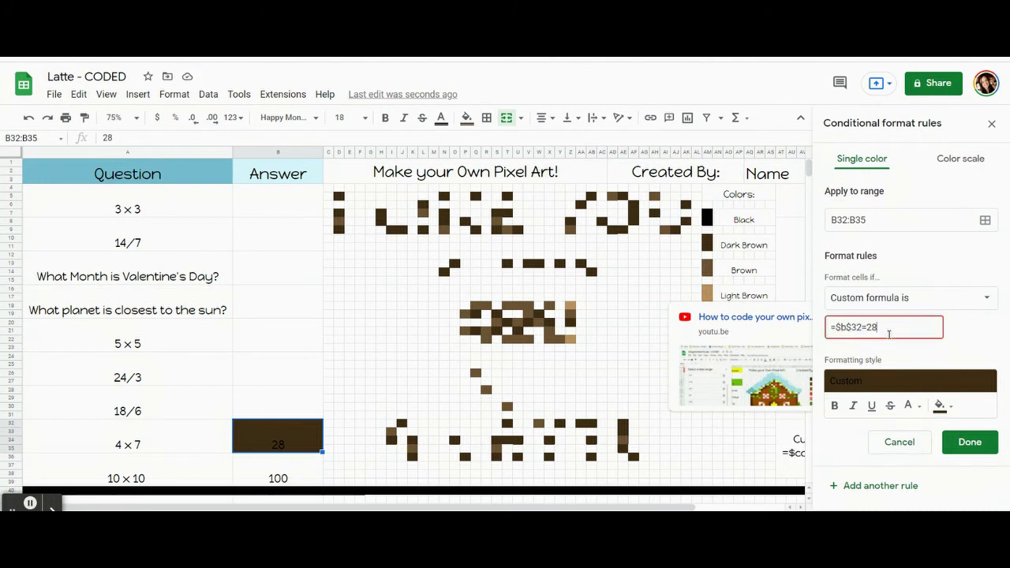
Step: Add the dark brown pixels of the "I LIKE YOU" lettering, including D5, D7, D9, H7:H8 and I9:J9, to the 4 × 7 rule's ranges
click(985, 220)
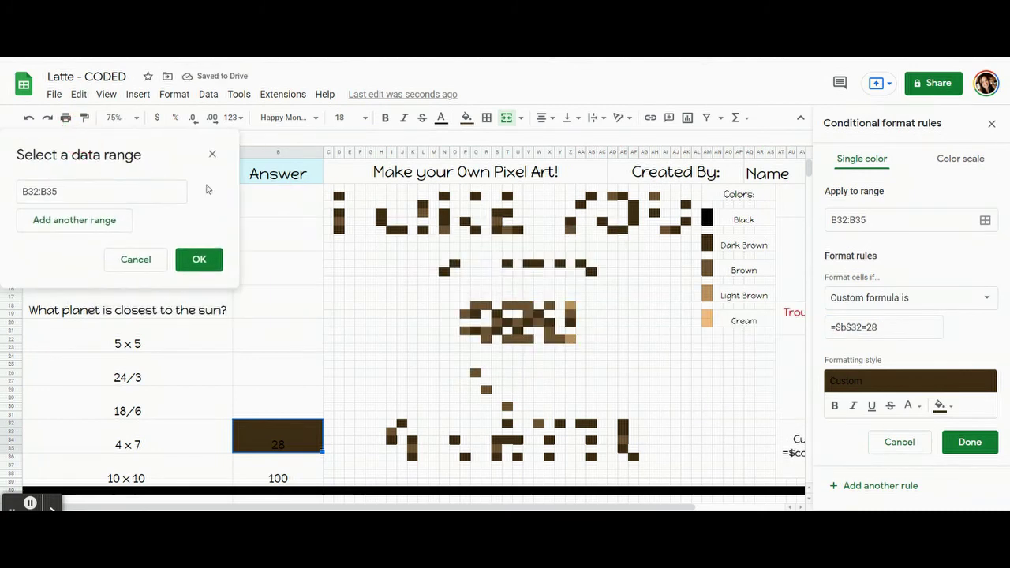
ctrl+click(338, 213)
ctrl+click(338, 230)
drag(380, 213, 507, 213)
ctrl+click(421, 230)
ctrl+click(421, 205)
ctrl+click(445, 195)
ctrl+click(465, 222)
ctrl+click(476, 230)
ctrl+click(475, 196)
ctrl+click(507, 187)
ctrl+click(496, 229)
ctrl+click(517, 230)
ctrl+click(568, 221)
ctrl+click(580, 204)
ctrl+click(592, 195)
ctrl+click(622, 195)
drag(634, 204, 633, 213)
drag(612, 229, 634, 230)
ctrl+click(602, 221)
ctrl+click(653, 213)
ctrl+click(674, 230)
ctrl+click(684, 222)
ctrl+click(685, 204)
Step: Add the dark brown pixels of the cup lid in rows 13 and 14 to the rule's ranges
ctrl+click(592, 273)
ctrl+click(580, 264)
drag(537, 264, 527, 264)
ctrl+click(506, 265)
ctrl+click(455, 264)
ctrl+click(444, 272)
Step: Add the dark brown pixels of the cup's middle band, including S21, T20, U21, V20, W19, X20 and Z20, to the rule's ranges
drag(475, 314, 476, 322)
ctrl+click(496, 314)
ctrl+click(496, 331)
ctrl+click(506, 322)
ctrl+click(517, 331)
ctrl+click(527, 323)
ctrl+click(537, 314)
ctrl+click(548, 323)
ctrl+click(568, 323)
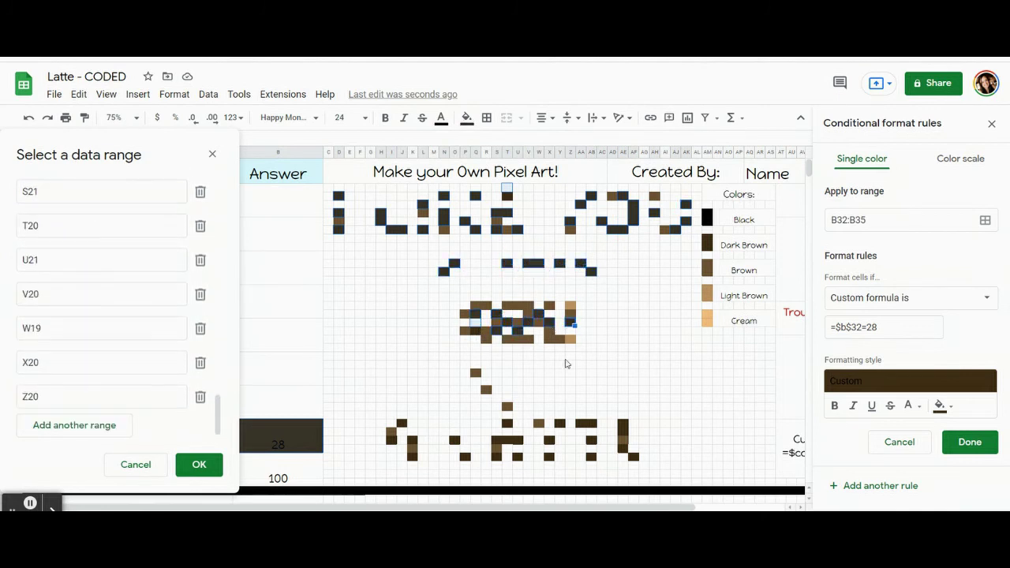
Step: Add the dark brown pixels of the "A LATTE" lettering, including J32, K36, O34, P36, AE32:AE33, AA32:AB32 and Y32, to the rule's ranges
ctrl+click(404, 423)
drag(393, 439, 404, 440)
ctrl+click(414, 456)
ctrl+click(455, 439)
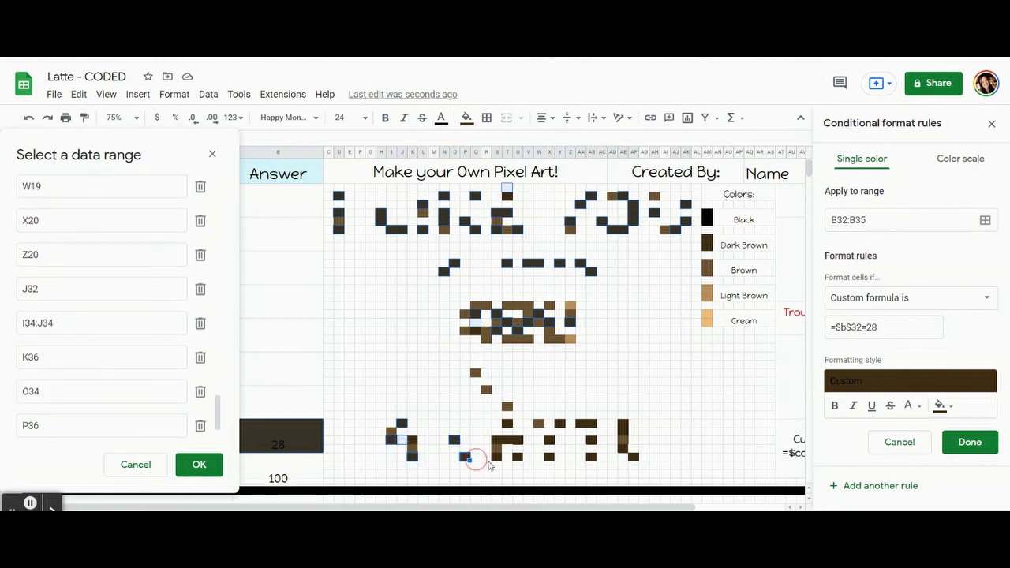
ctrl+click(465, 456)
ctrl+click(496, 456)
ctrl+click(516, 456)
drag(496, 439, 516, 439)
ctrl+click(506, 423)
ctrl+click(547, 439)
ctrl+click(546, 456)
ctrl+click(557, 414)
ctrl+click(588, 439)
ctrl+click(589, 456)
ctrl+click(630, 456)
ctrl+click(620, 447)
drag(620, 423, 588, 423)
drag(558, 414, 559, 424)
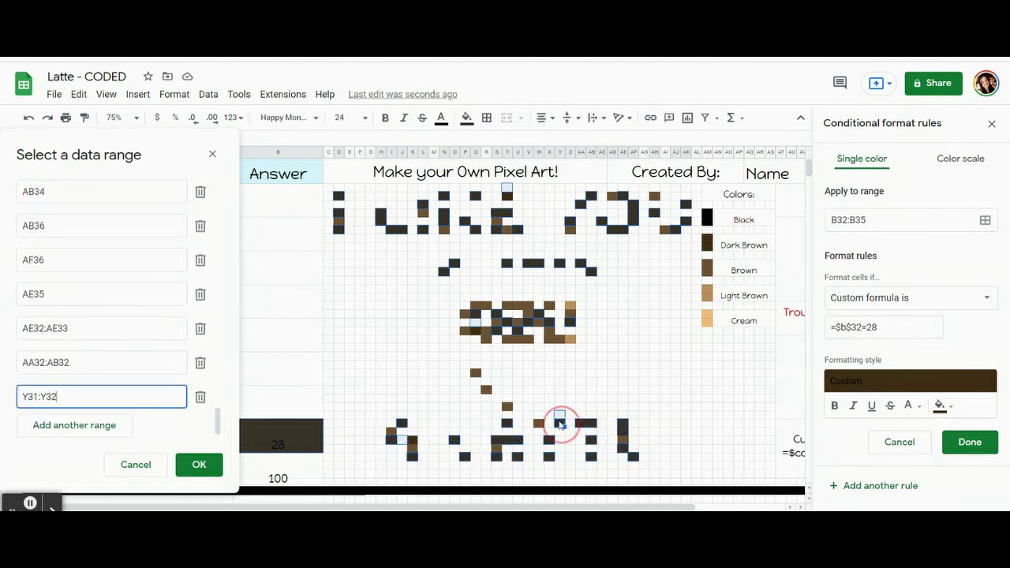
Step: Save the dark brown rule, then clear the static fill from its cells and the answer from B32:B35
key(Return)
click(970, 442)
click(466, 117)
click(541, 351)
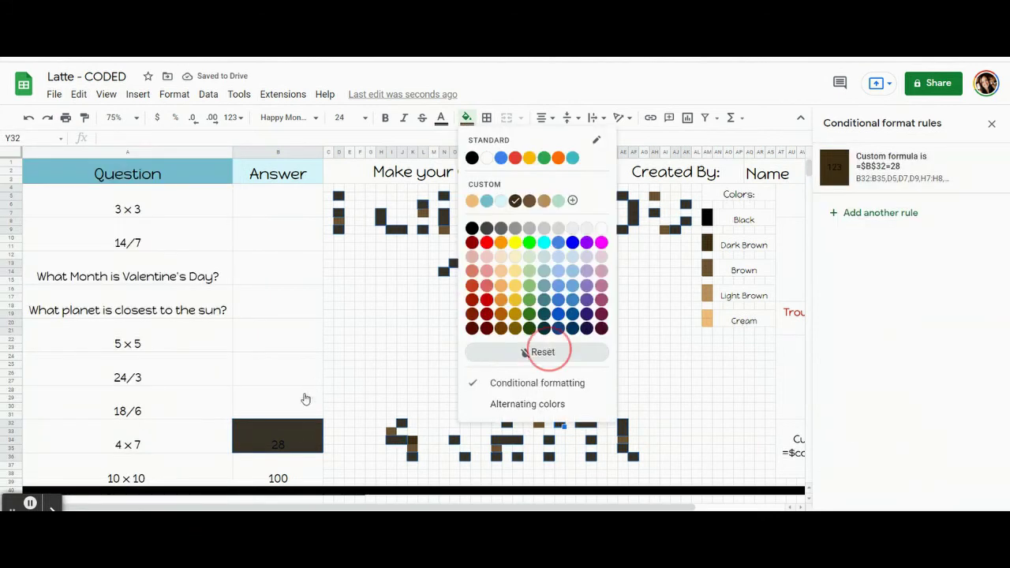
key(BackSpace)
key(Return)
Step: Add a conditional format rule for the 10 × 10 answer cell B36:B39 with the custom brown fill and the custom formula =$b$36=100
click(485, 302)
click(466, 117)
click(278, 473)
click(881, 162)
click(939, 371)
click(883, 194)
click(939, 370)
click(869, 194)
click(907, 298)
click(867, 489)
click(854, 326)
text(=$b$36=100)
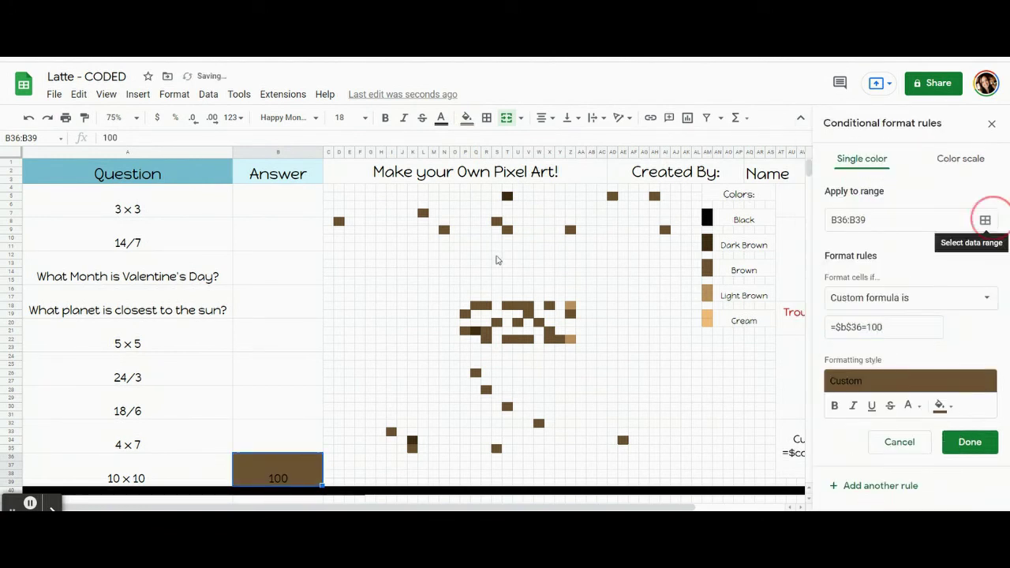
Step: Add the brown pixels of the "I LIKE YOU" lettering, including D8, L7, N9, S8 and T9, to the 10 × 10 rule's ranges
click(984, 220)
ctrl+click(338, 221)
ctrl+click(423, 213)
ctrl+click(444, 230)
ctrl+click(496, 221)
ctrl+click(507, 230)
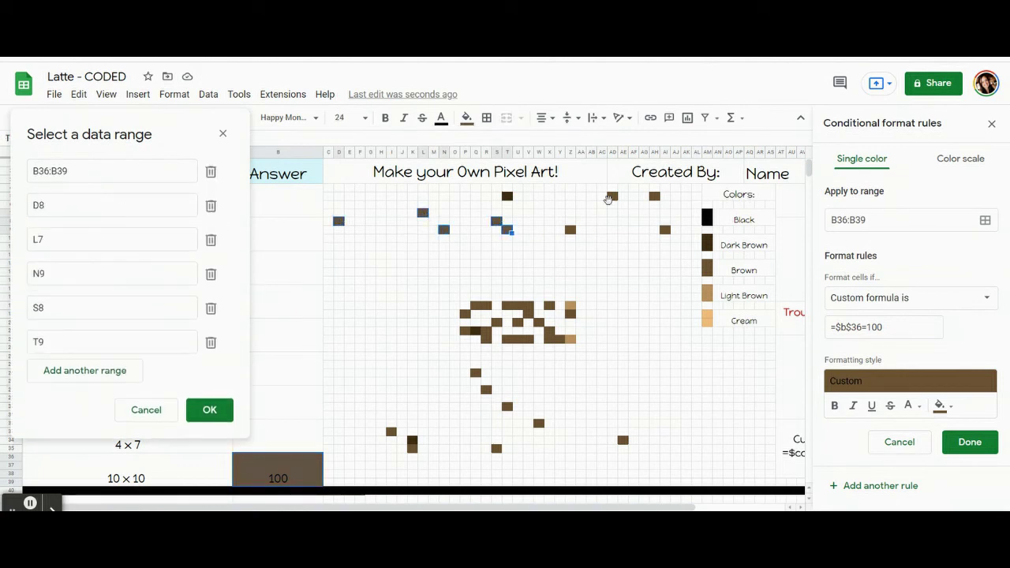
drag(571, 221, 571, 229)
ctrl+click(612, 196)
ctrl+click(654, 196)
ctrl+click(665, 230)
Step: Add the brown pixels of the cup's middle band in rows 18 to 22 to the rule's ranges
ctrl+click(570, 313)
ctrl+click(549, 305)
drag(549, 338, 559, 338)
ctrl+click(549, 331)
ctrl+click(539, 322)
drag(528, 305, 527, 338)
ctrl+click(464, 313)
ctrl+click(464, 331)
ctrl+click(497, 322)
ctrl+click(517, 322)
Step: Add the brown pixels of the lower cup and the "A LATTE" lettering to the rule's ranges
ctrl+click(475, 372)
ctrl+click(486, 389)
ctrl+click(507, 407)
ctrl+click(496, 448)
ctrl+click(539, 423)
ctrl+click(623, 439)
ctrl+click(412, 448)
ctrl+click(391, 431)
Step: Save the brown rule, then clear the static fill from its cells and the answer from B36:B39
click(209, 444)
click(970, 442)
click(467, 118)
click(496, 350)
click(285, 467)
key(Delete)
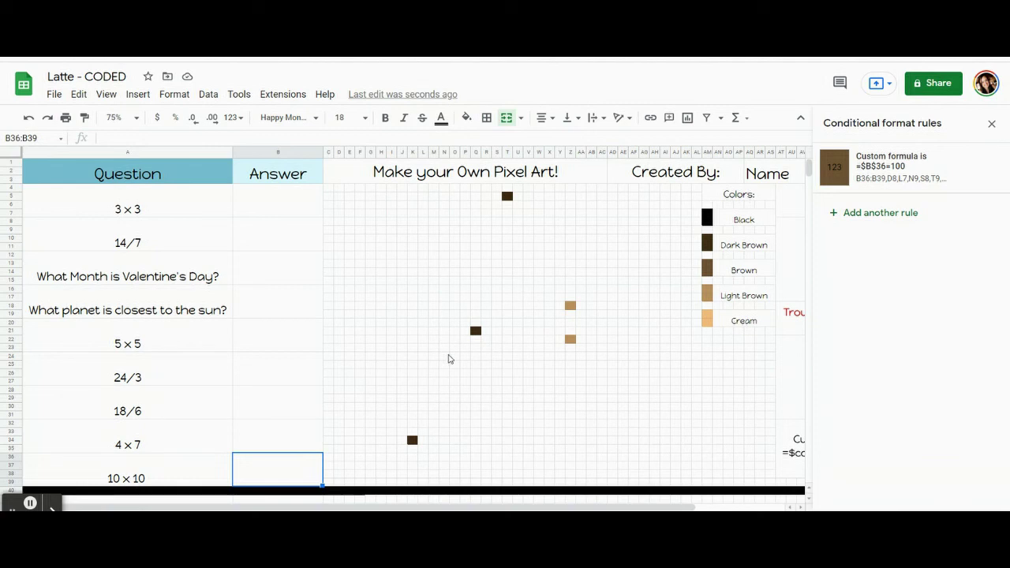
Step: Check the answer cells' conditional format rules for a dark brown one that suits the leftover dark brown pixels
click(266, 215)
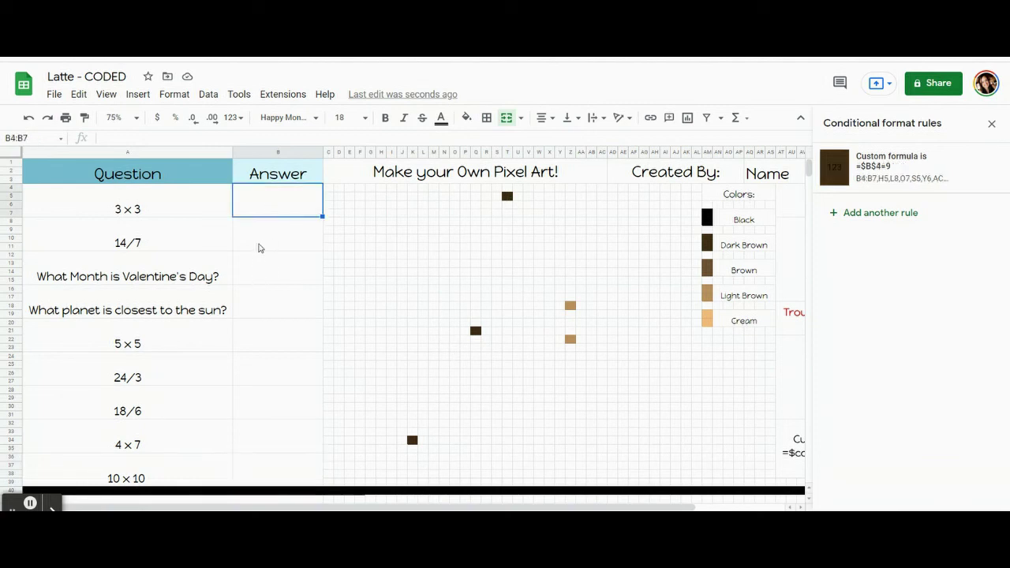
key(Down)
key(Down)
key(Down)
key(Down)
key(Down)
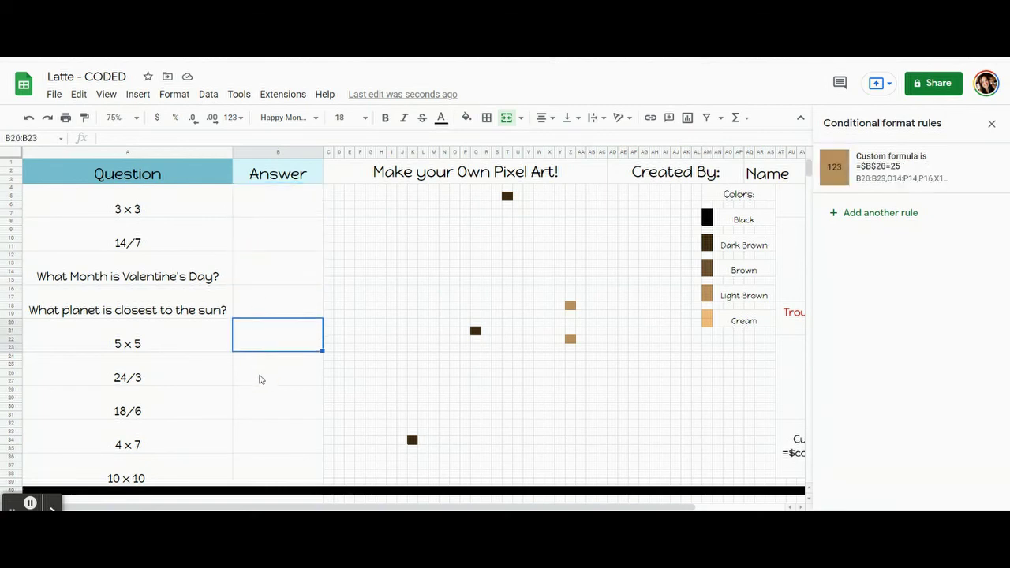
click(268, 454)
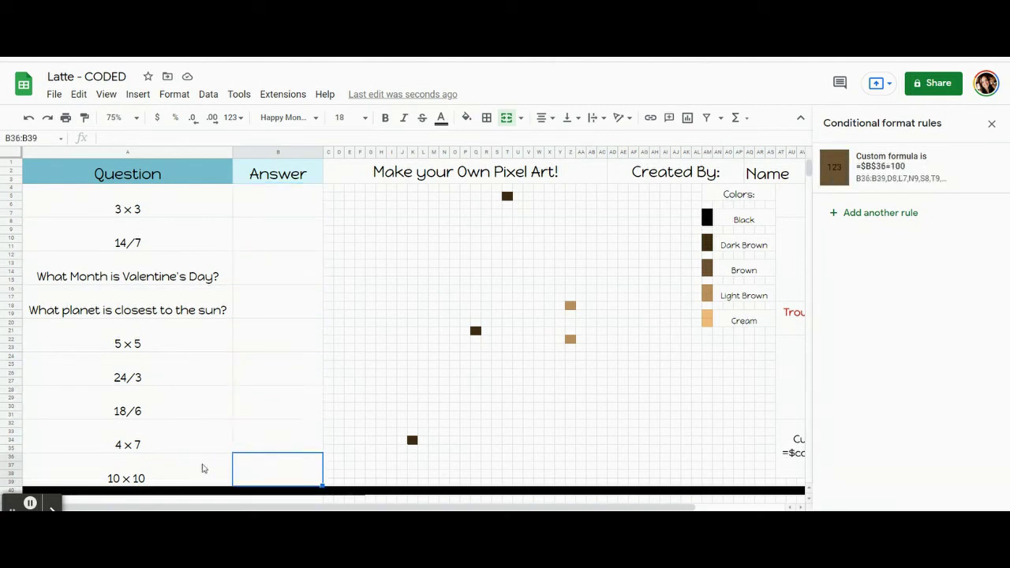
click(234, 440)
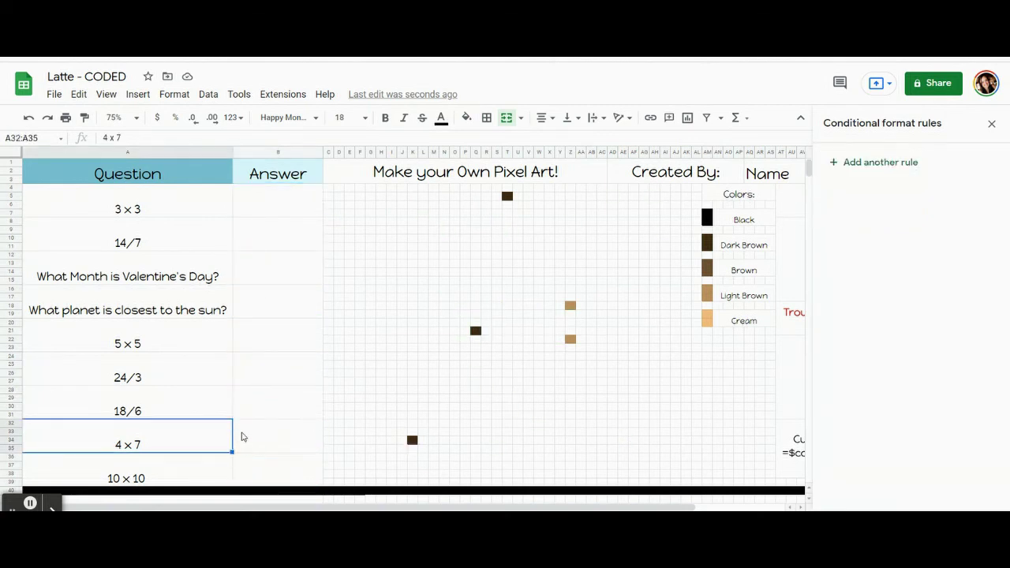
click(266, 199)
click(260, 435)
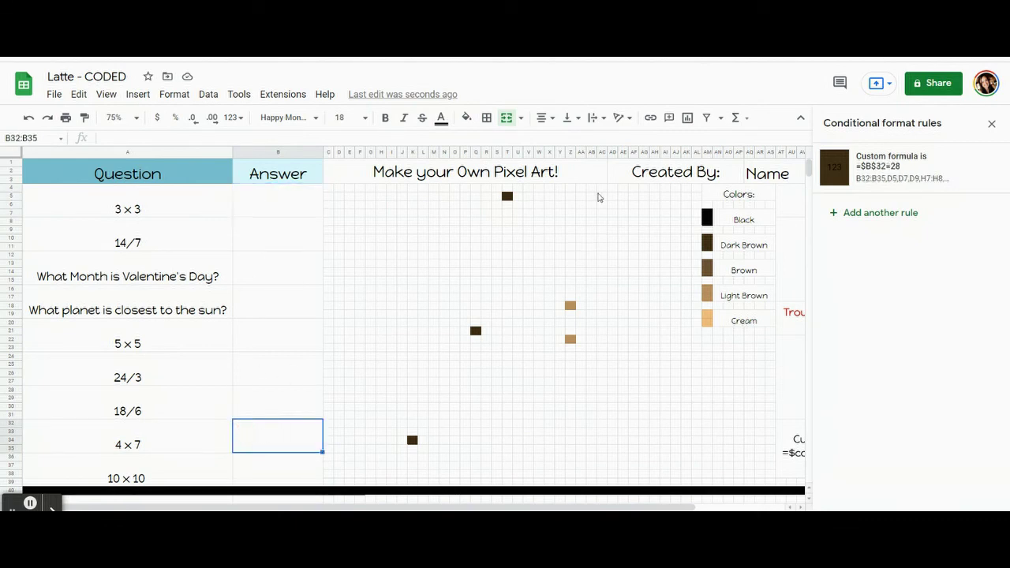
Step: Add the leftover dark brown pixels K34, Q21 and T5 to the ranges of the =$B$32=28 rule
click(910, 177)
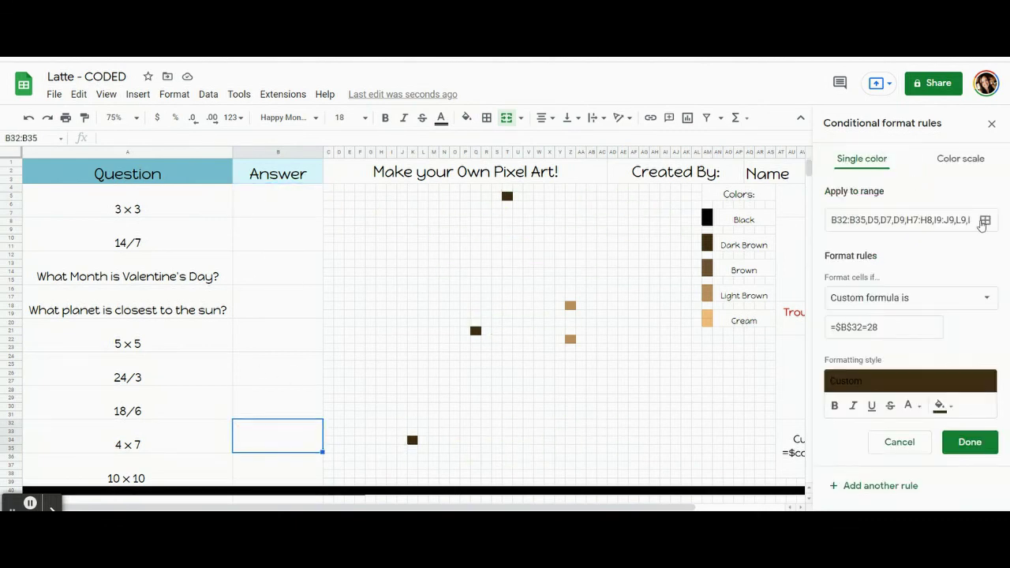
click(983, 223)
drag(528, 152, 782, 97)
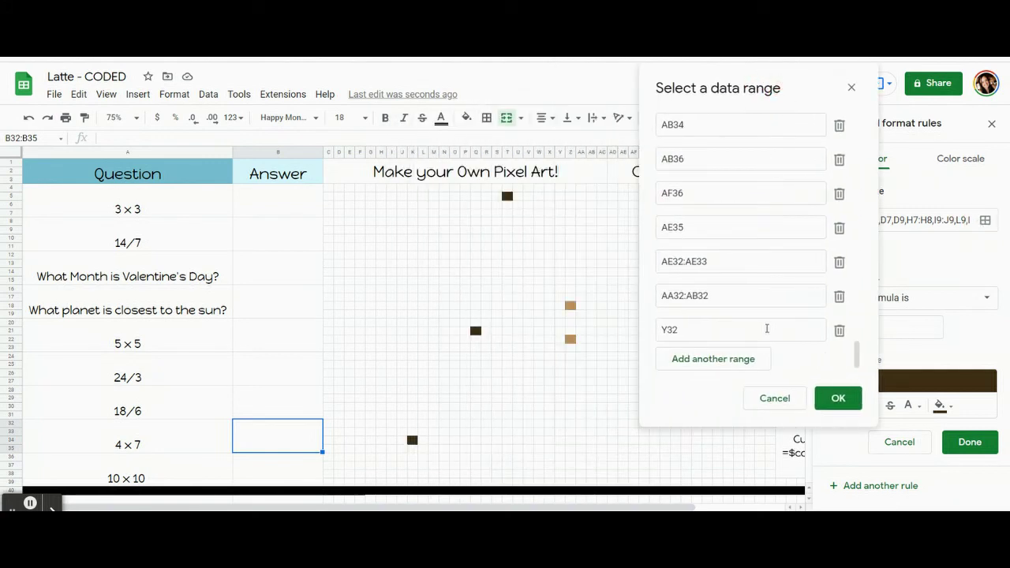
click(713, 359)
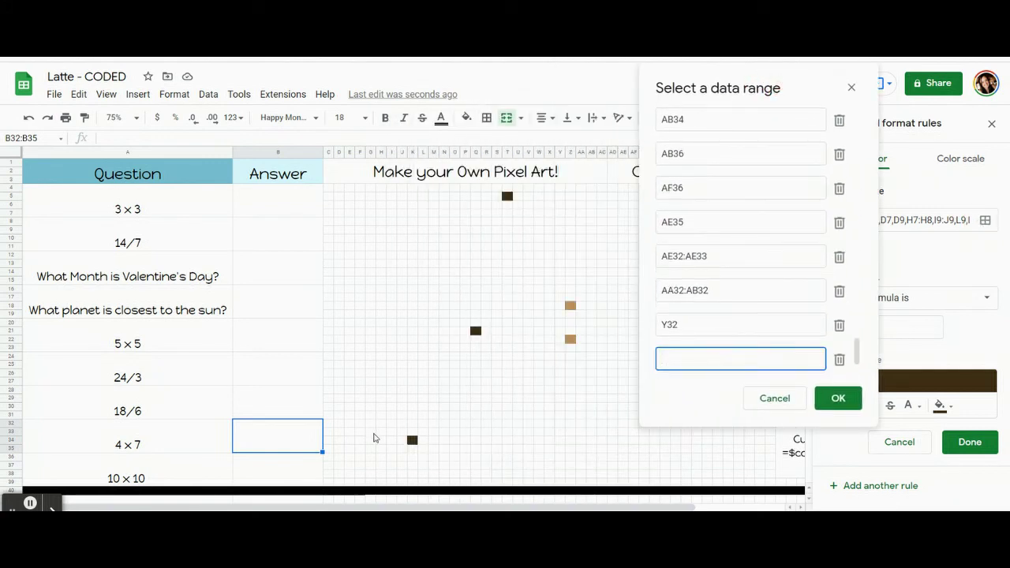
click(475, 330)
click(507, 196)
Step: Save the extended dark brown rule and clear the static fill from K34, Q21 and T5
click(838, 397)
click(969, 442)
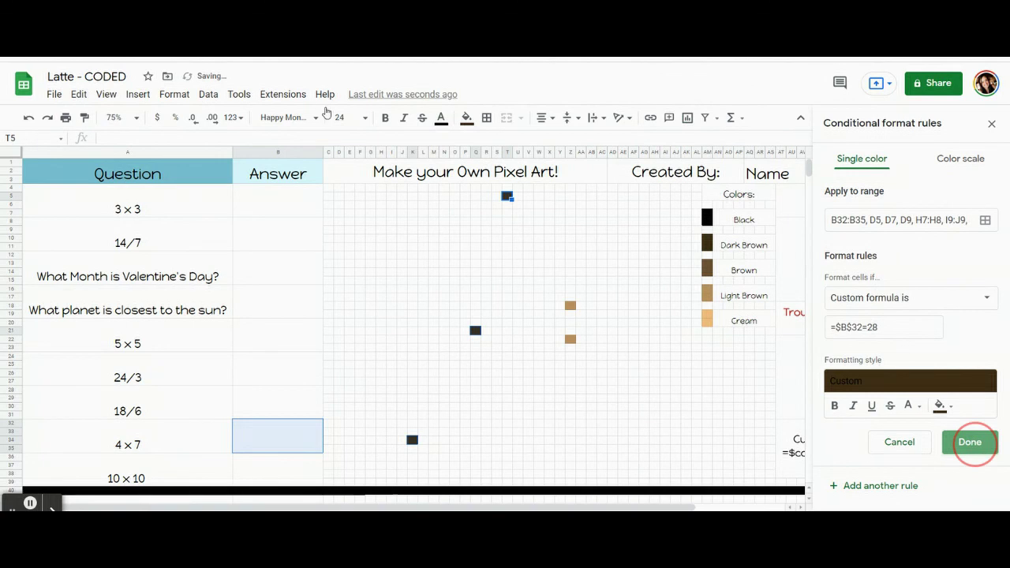
click(466, 118)
click(523, 354)
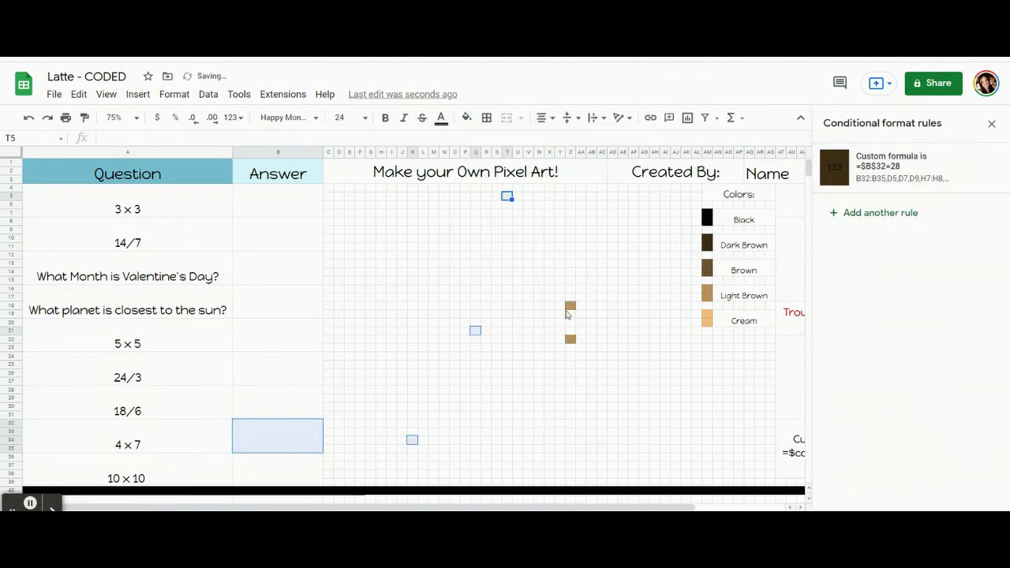
Step: Find the 5 × 5 answer's light brown rule =$B$20=25 and add the leftover pixels Z18 and Z22 to its ranges
click(297, 446)
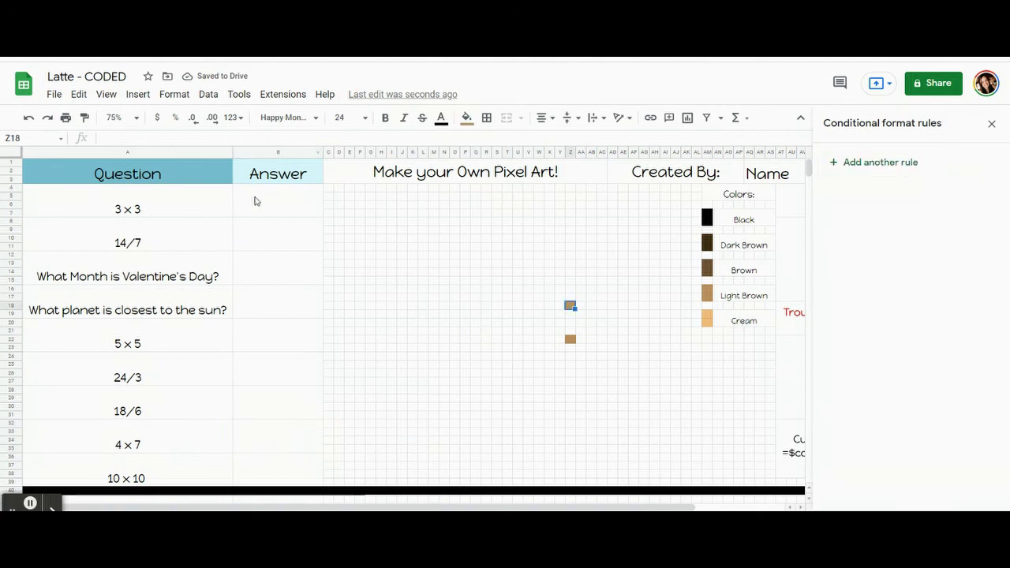
click(277, 239)
click(284, 269)
click(280, 306)
click(275, 343)
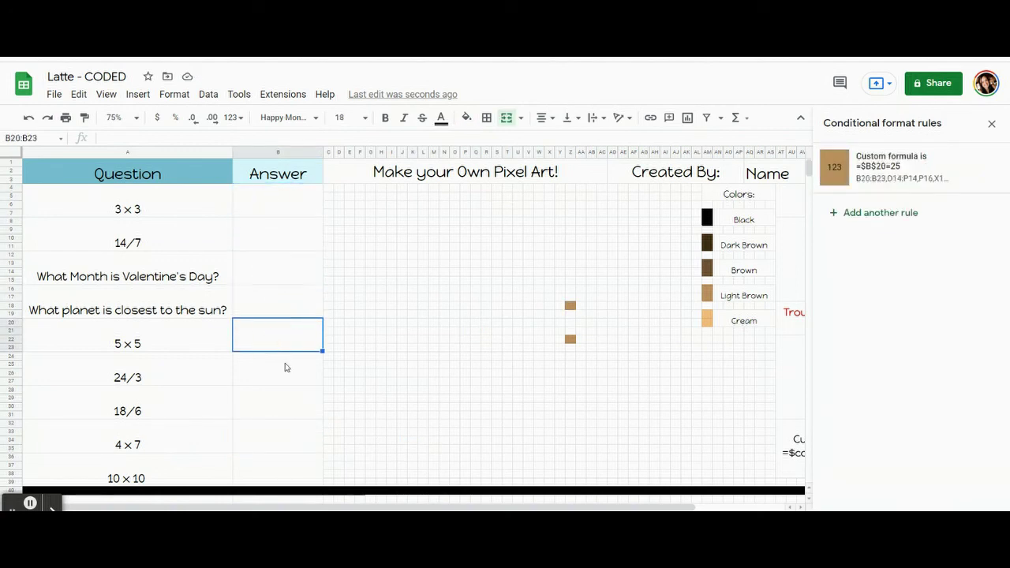
click(907, 168)
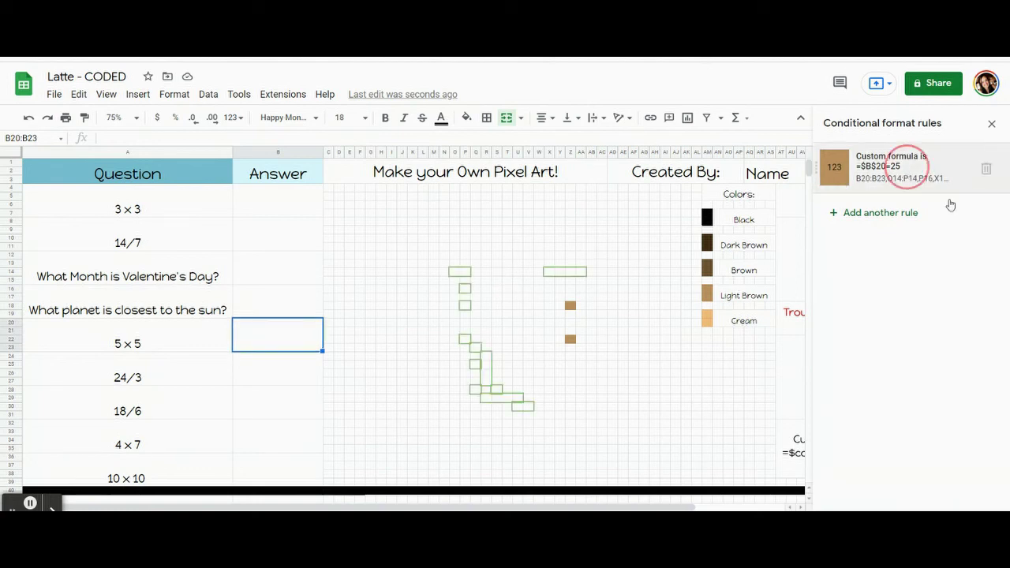
click(985, 220)
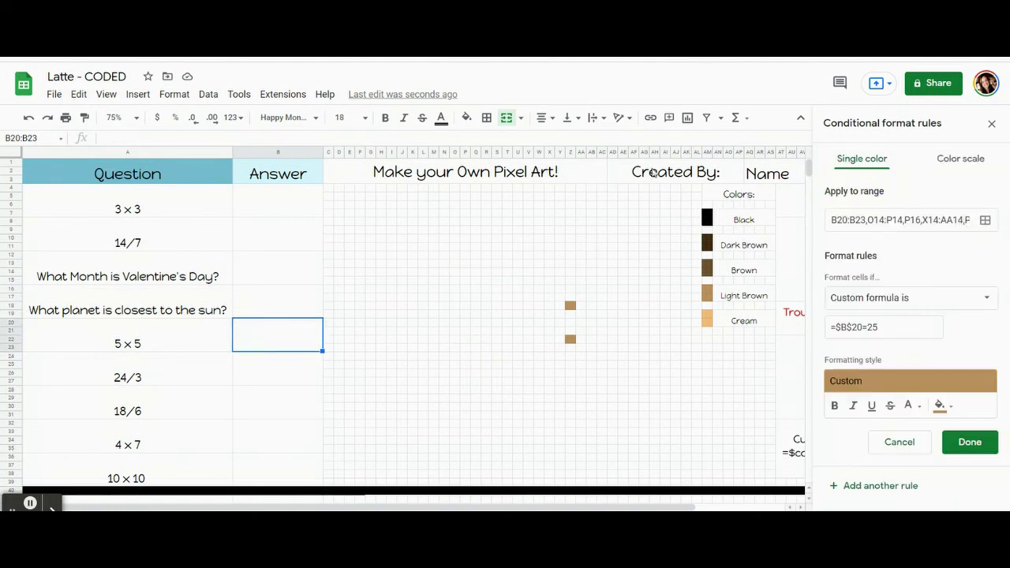
drag(499, 134, 805, 102)
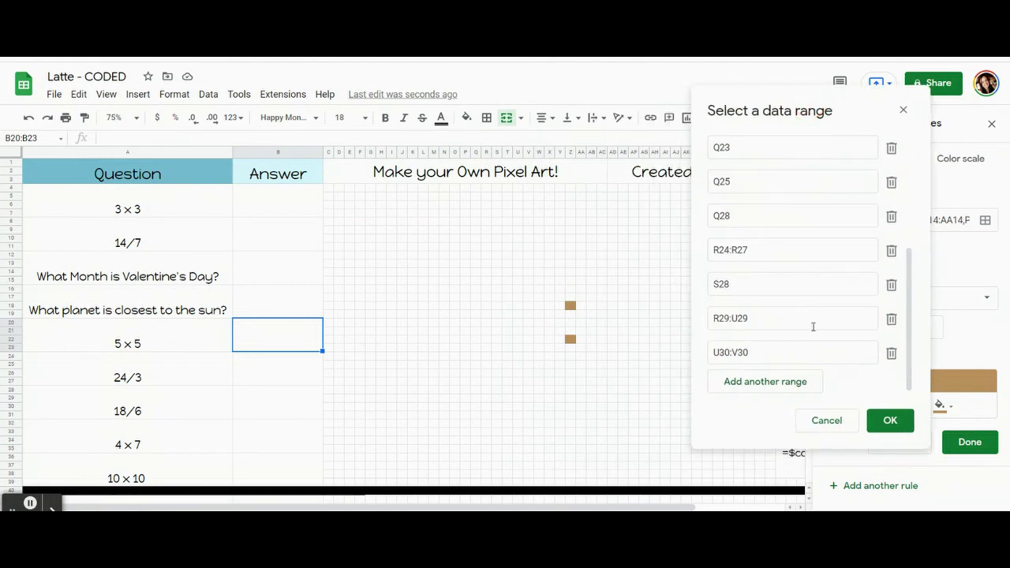
click(762, 383)
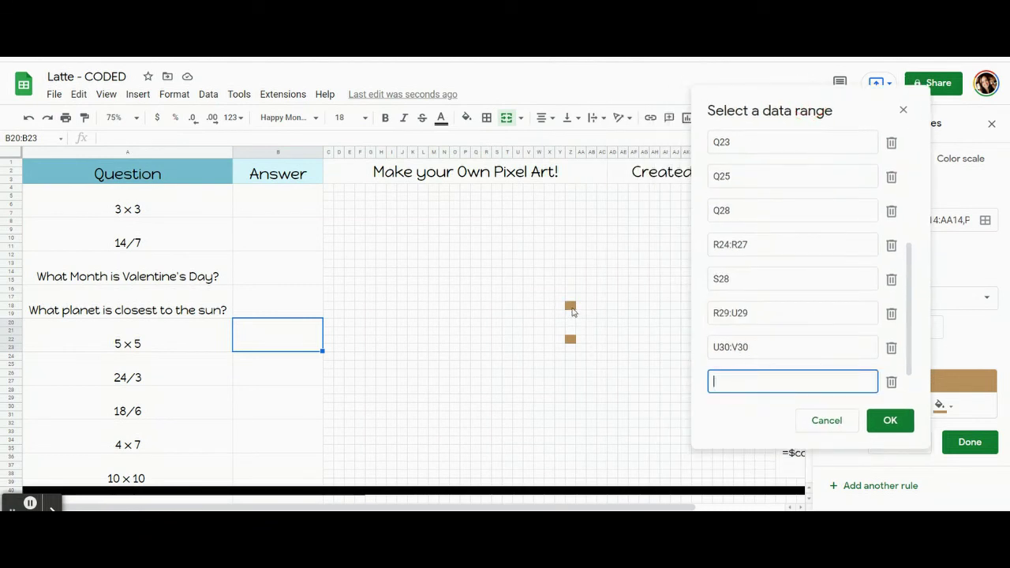
click(572, 307)
click(570, 340)
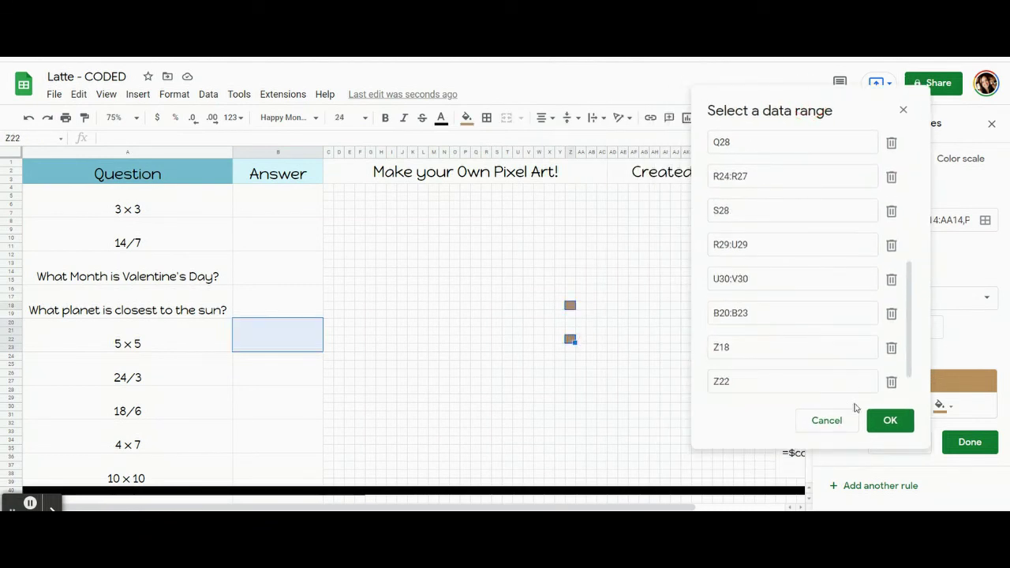
Step: Save the extended light brown rule and clear the static fill from Z18 and Z22
click(890, 420)
click(972, 444)
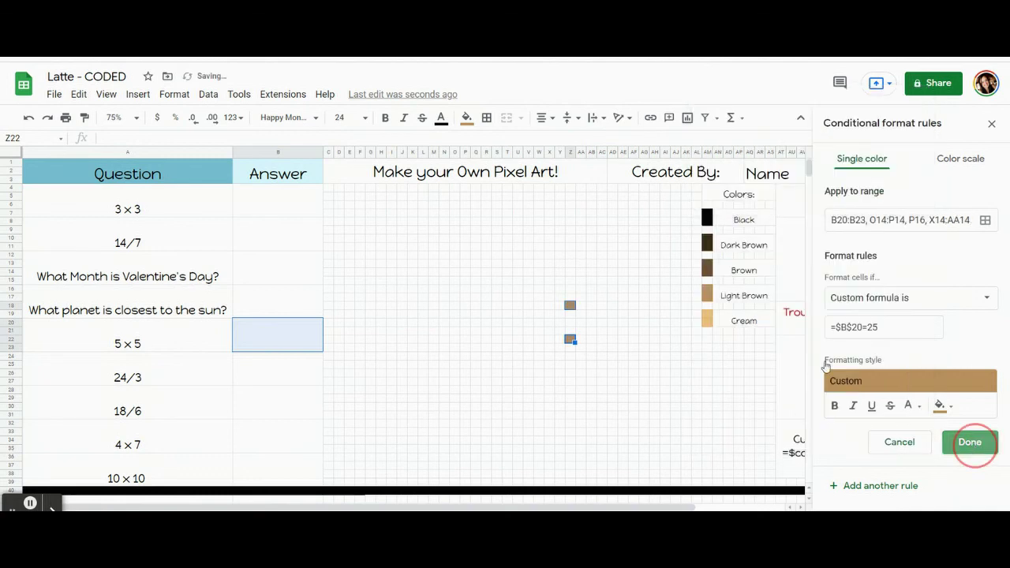
click(467, 117)
click(522, 353)
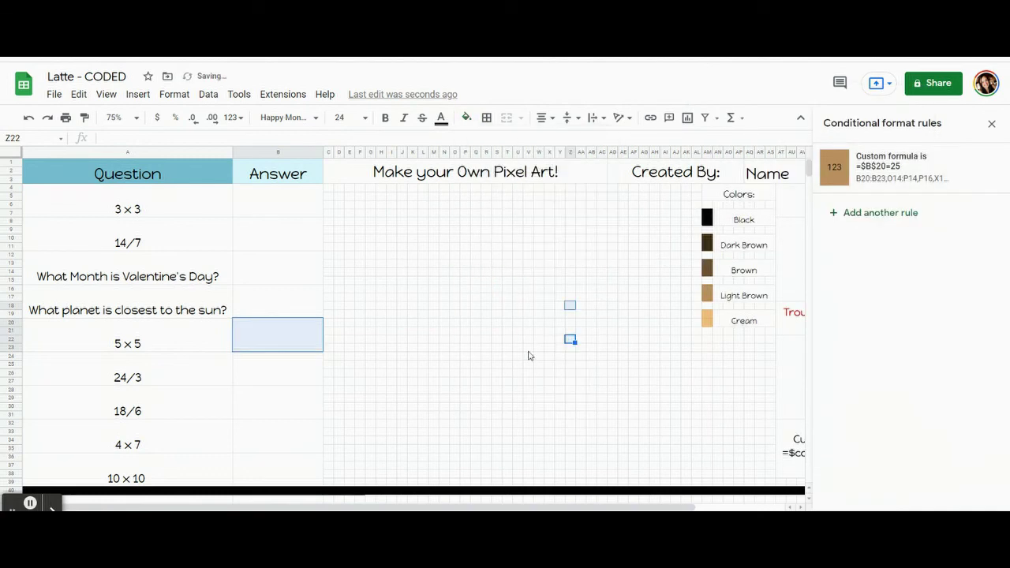
Step: Check that each answer cell from 3 × 3 to 10 × 10 has its conditional format rule, then close the rules
click(269, 212)
click(262, 243)
click(265, 272)
click(257, 306)
click(260, 341)
click(262, 375)
click(263, 415)
click(270, 438)
click(275, 465)
click(992, 123)
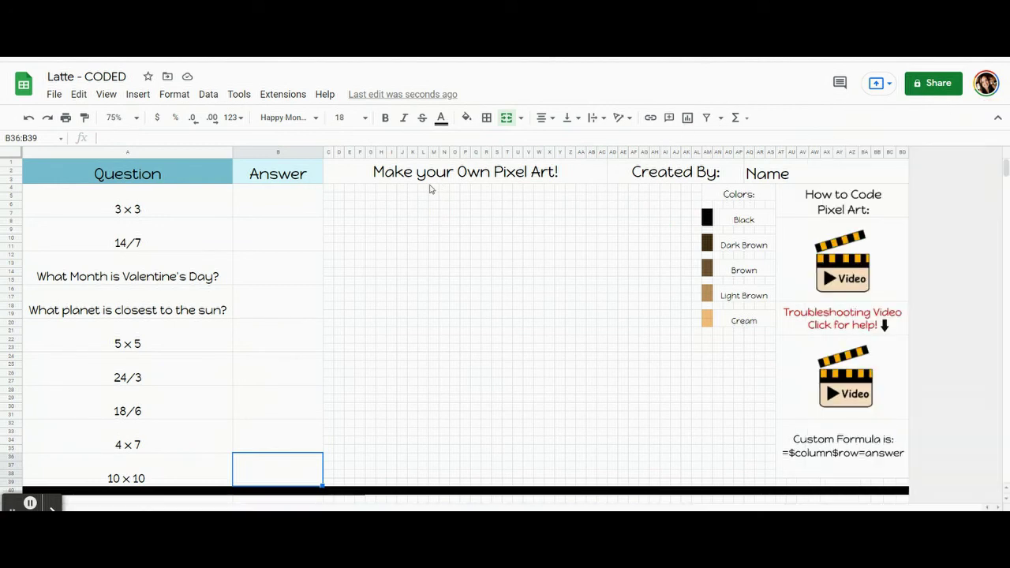
Step: Answer the first five questions, from 3 × 3 to 5 × 5, with 9, 2, February, Mercury and 25
click(30, 504)
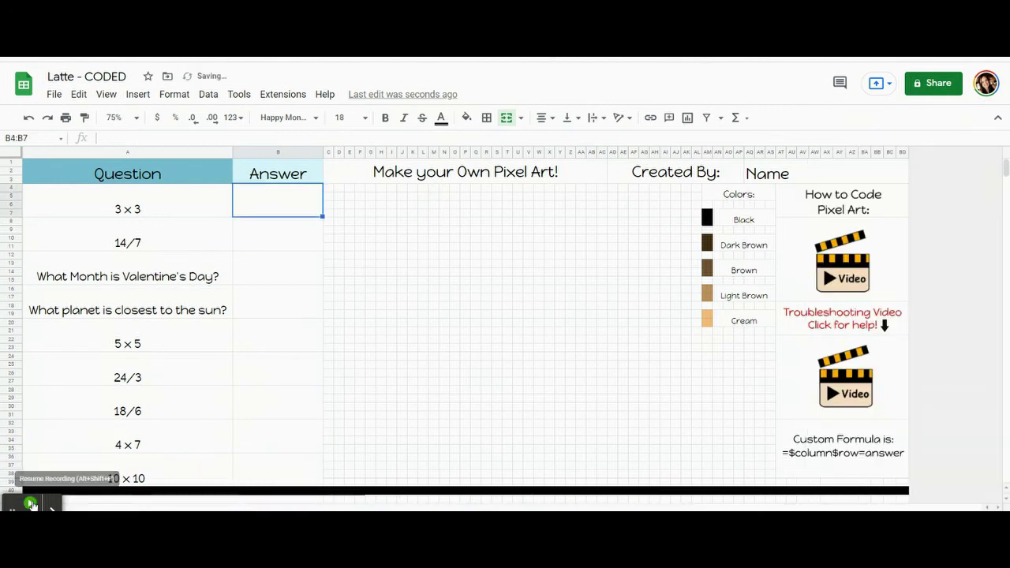
text(9)
key(Return)
text(2)
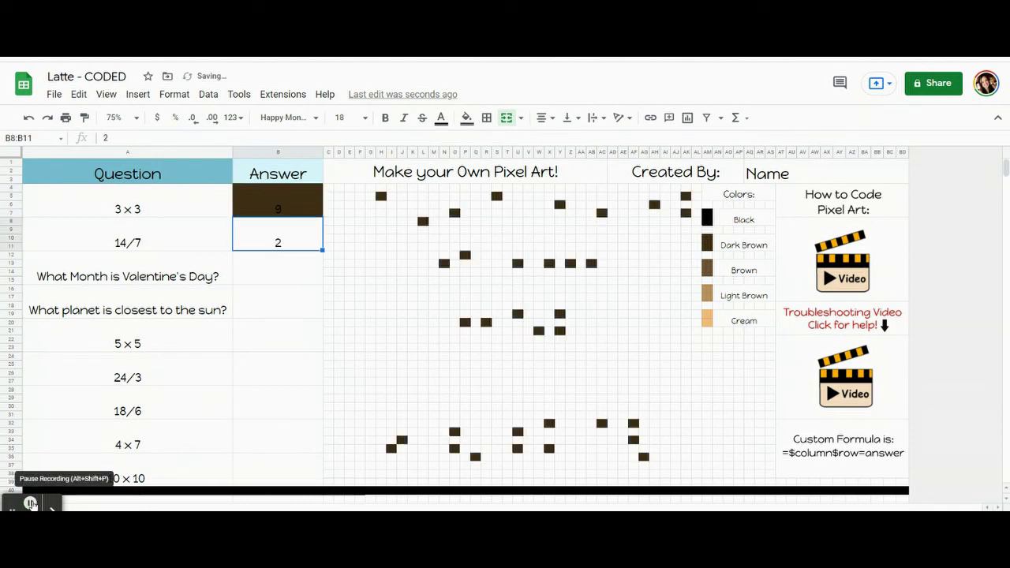
key(Return)
text(February)
key(Return)
text(Mercury)
key(Return)
text(25)
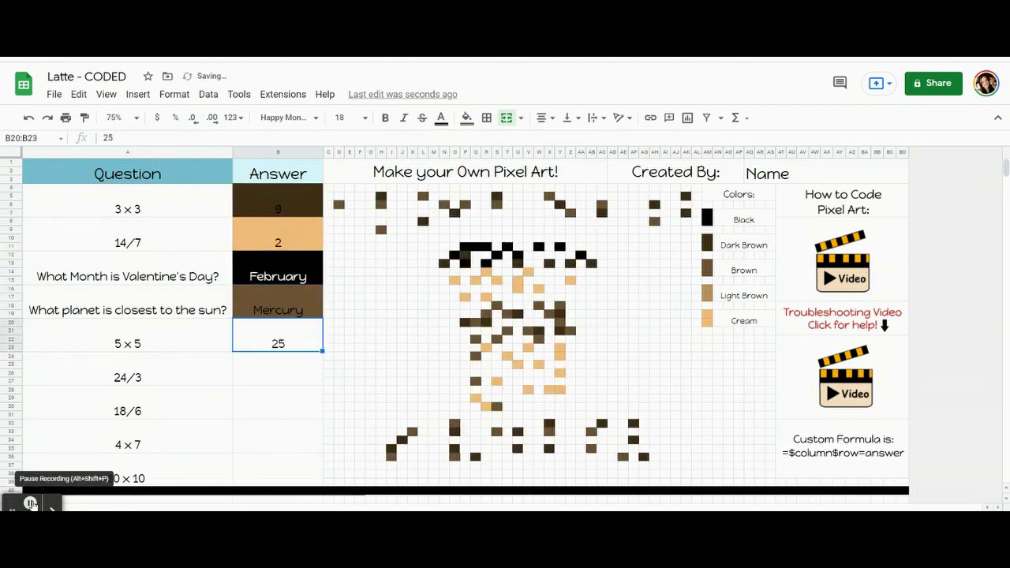
key(Return)
Step: Answer the last four questions, from 24/3 to 10 × 10, with 8, 3, 28 and 100
text(8)
key(Return)
text(3)
key(Return)
text(28)
key(Return)
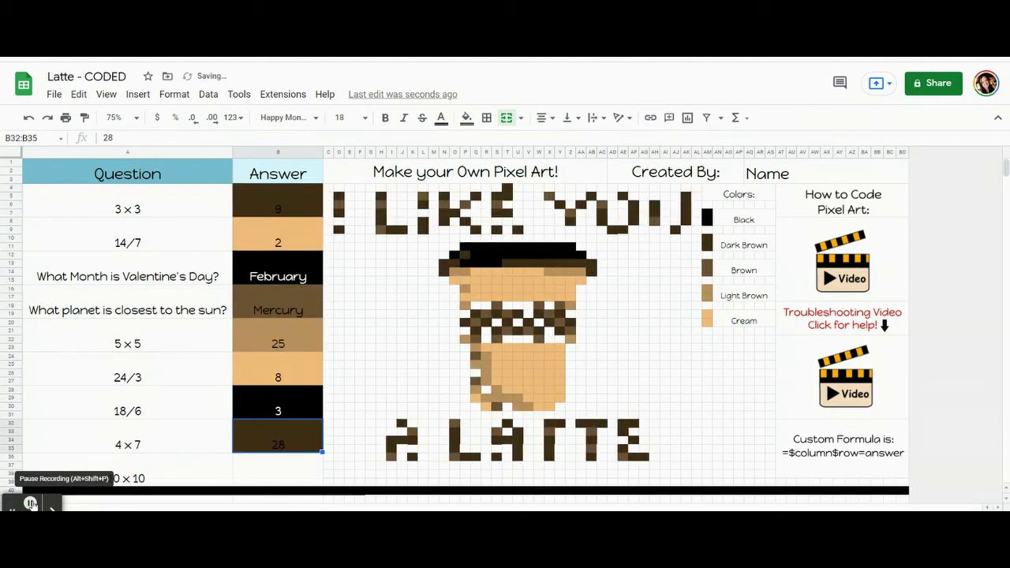
text(100)
key(Return)
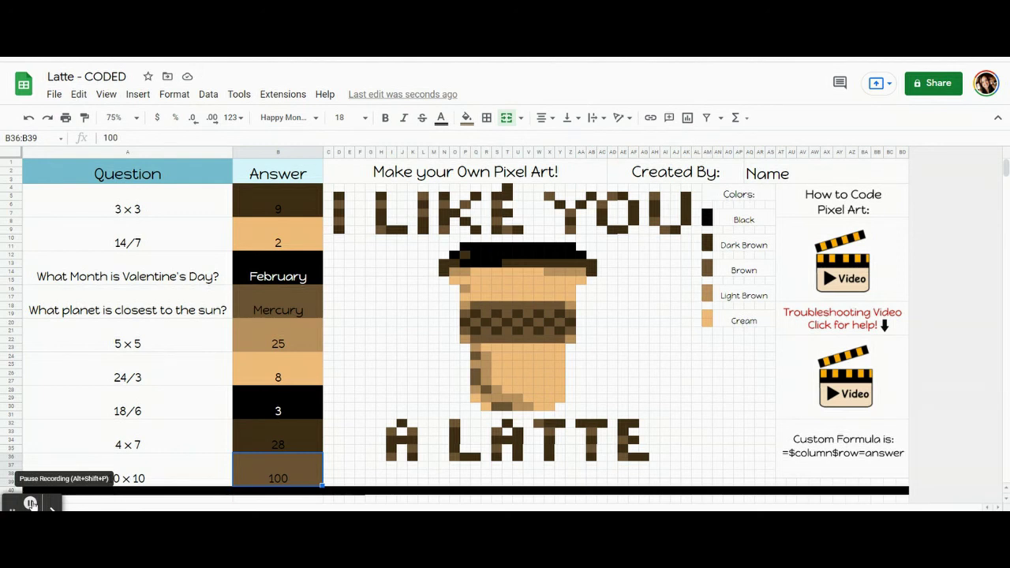
Step: Show the link stored in the video cell under the Troubleshooting Video heading
click(796, 388)
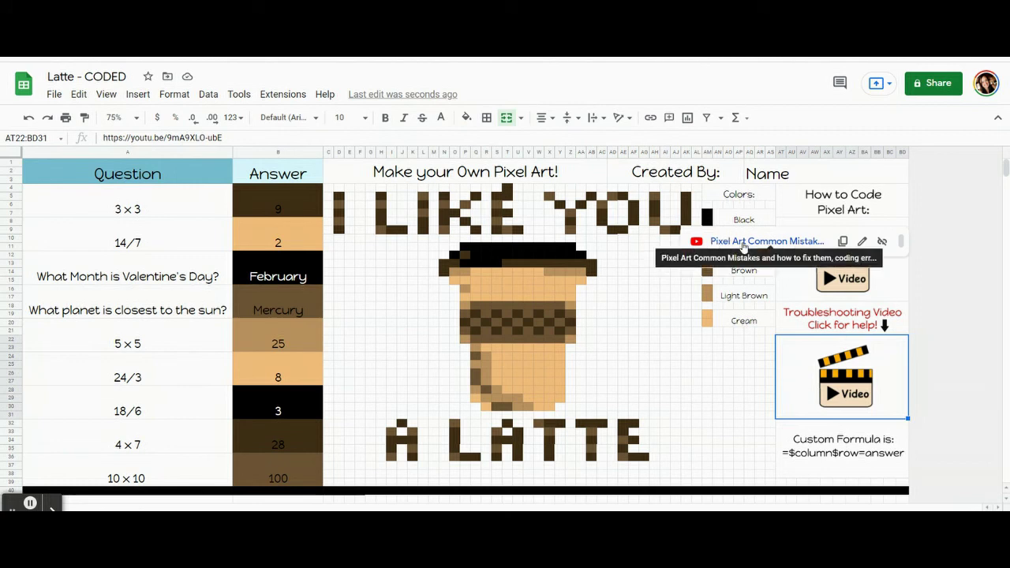